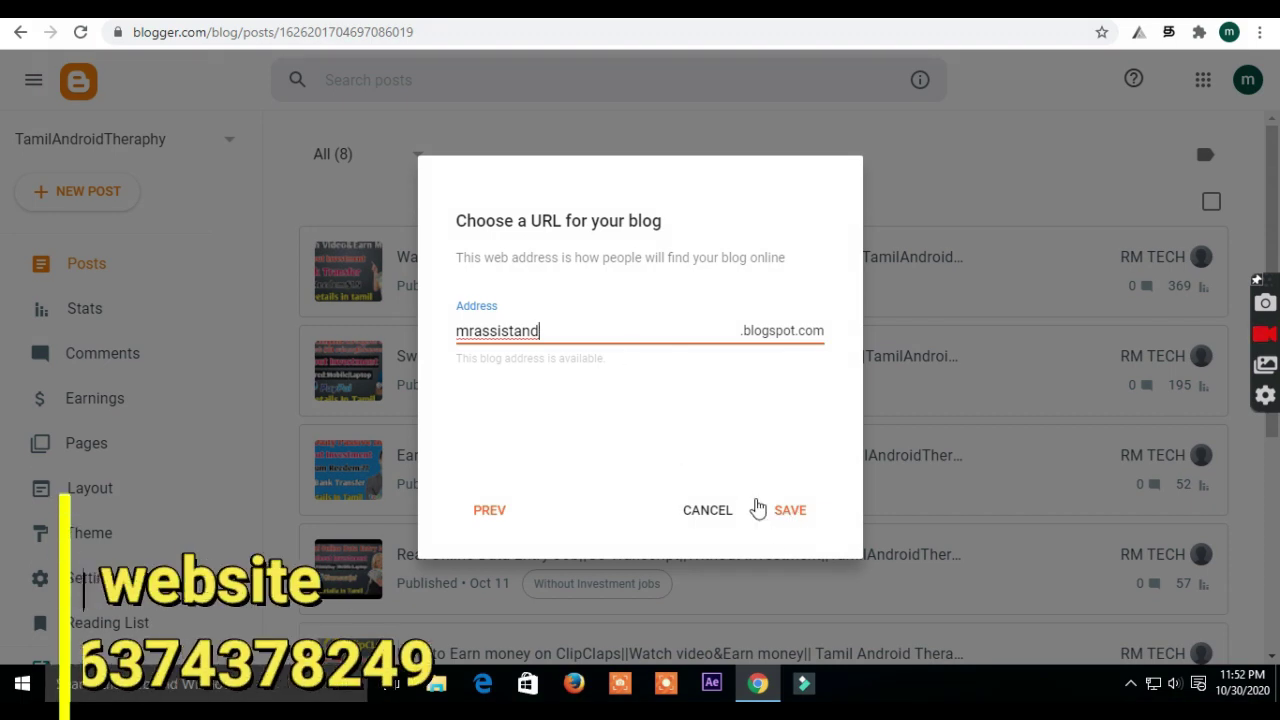
Save the new blog with the address mrassistand and open its settings
{"action": "left_click", "coordinate": [771, 518]}
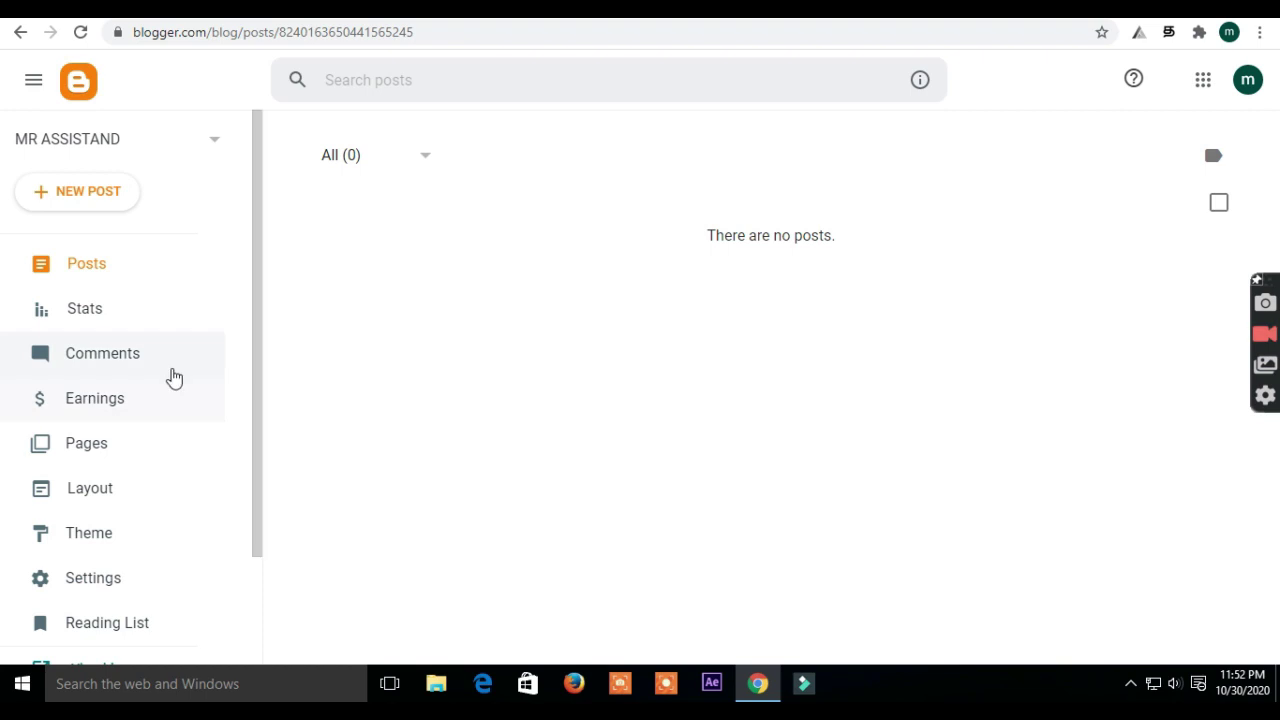
{"action": "left_click", "coordinate": [106, 582]}
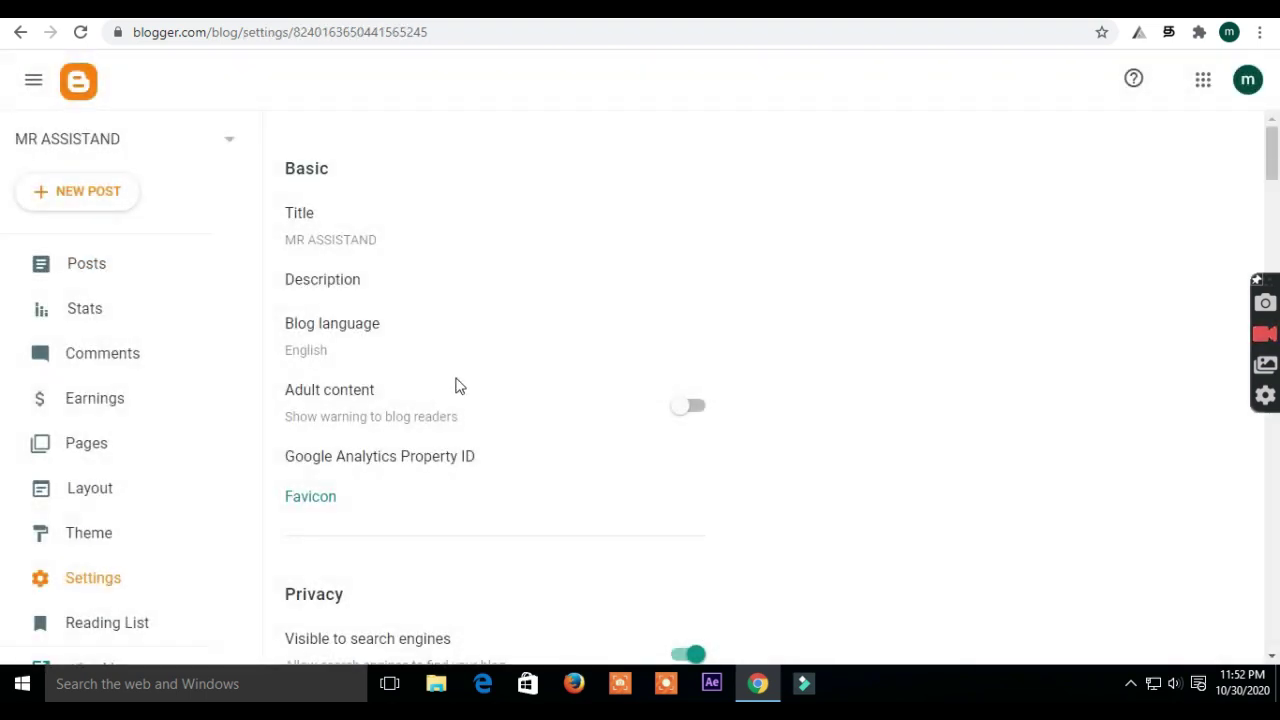
Look through the new blog's publishing and HTTPS settings, then its pages and posts sections
{"action": "scroll", "coordinate": [457, 390], "scroll_direction": "down", "scroll_amount": 9}
{"action": "scroll", "coordinate": [273, 303], "scroll_direction": "up", "scroll_amount": 2}
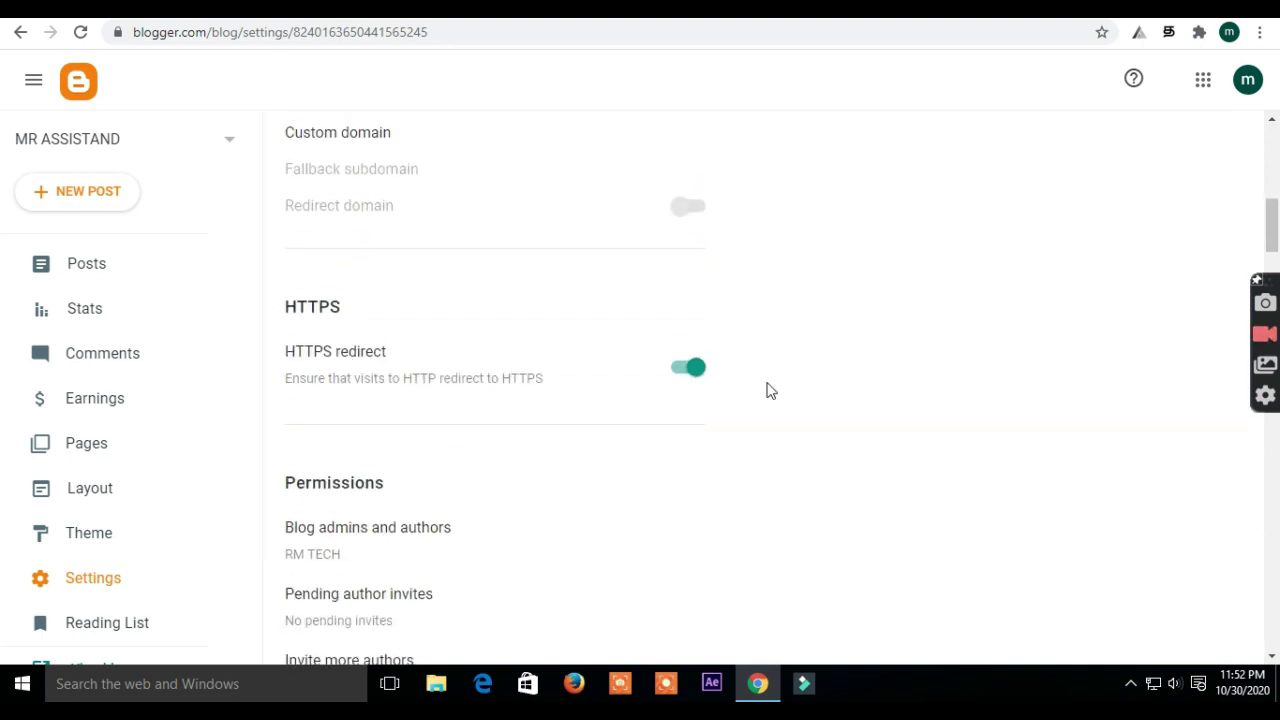
{"action": "left_click", "coordinate": [690, 369]}
{"action": "left_click", "coordinate": [703, 378]}
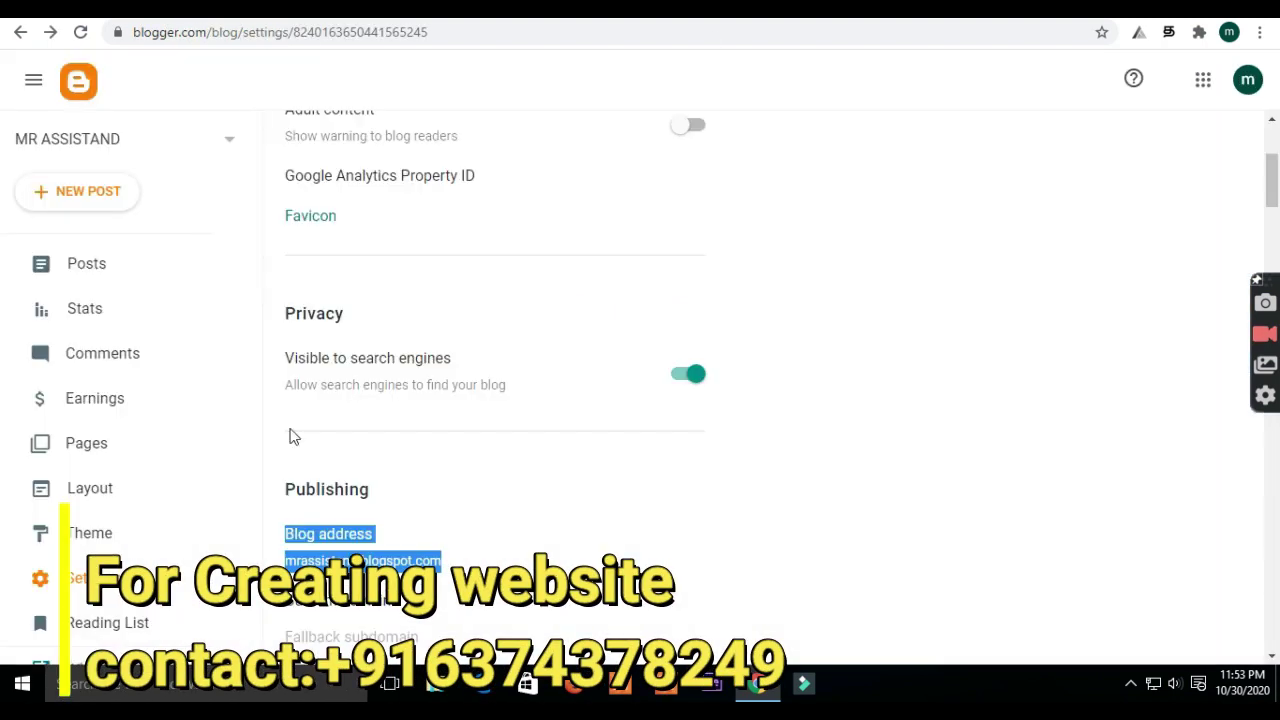
{"action": "left_click", "coordinate": [218, 488]}
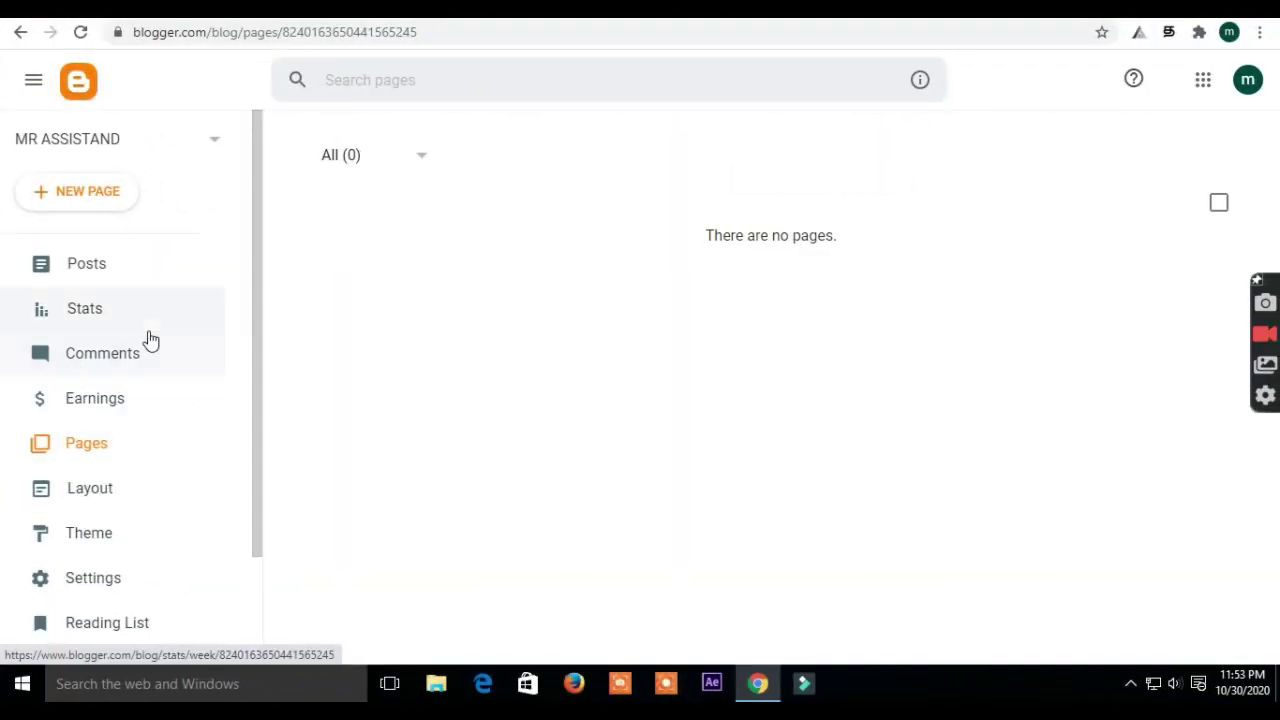
{"action": "left_click", "coordinate": [143, 272]}
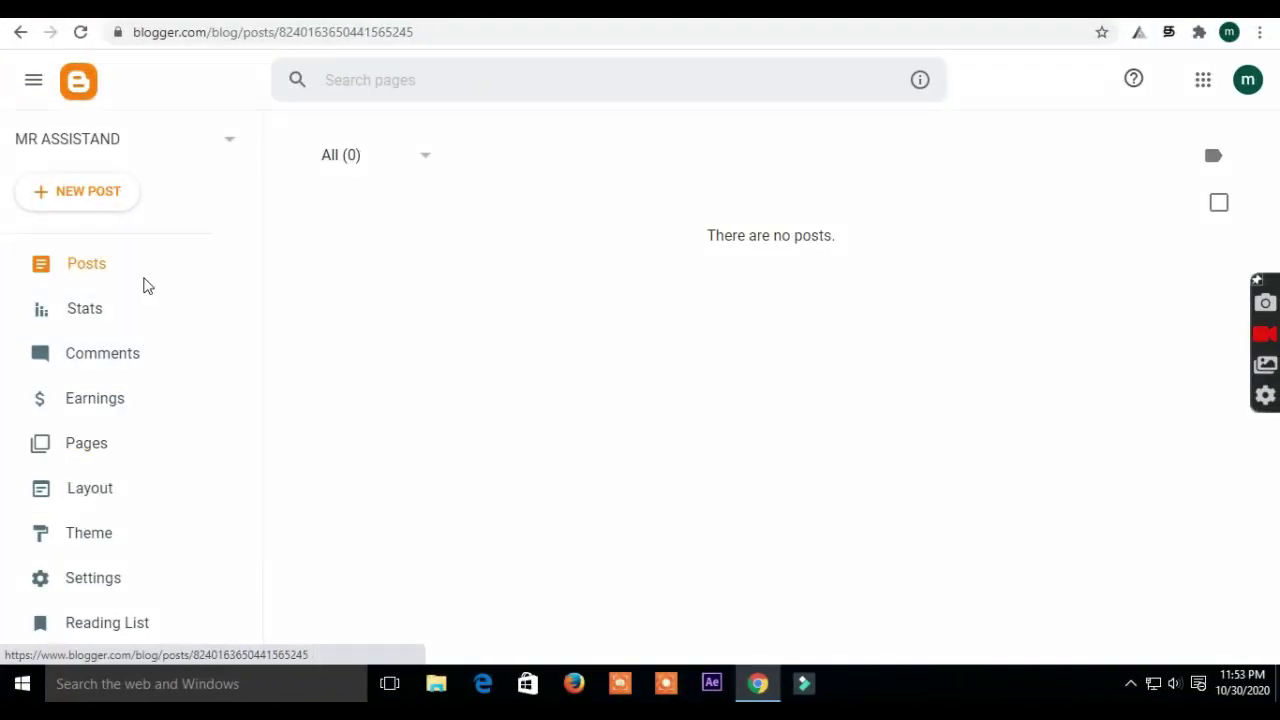
{"action": "left_click", "coordinate": [131, 487]}
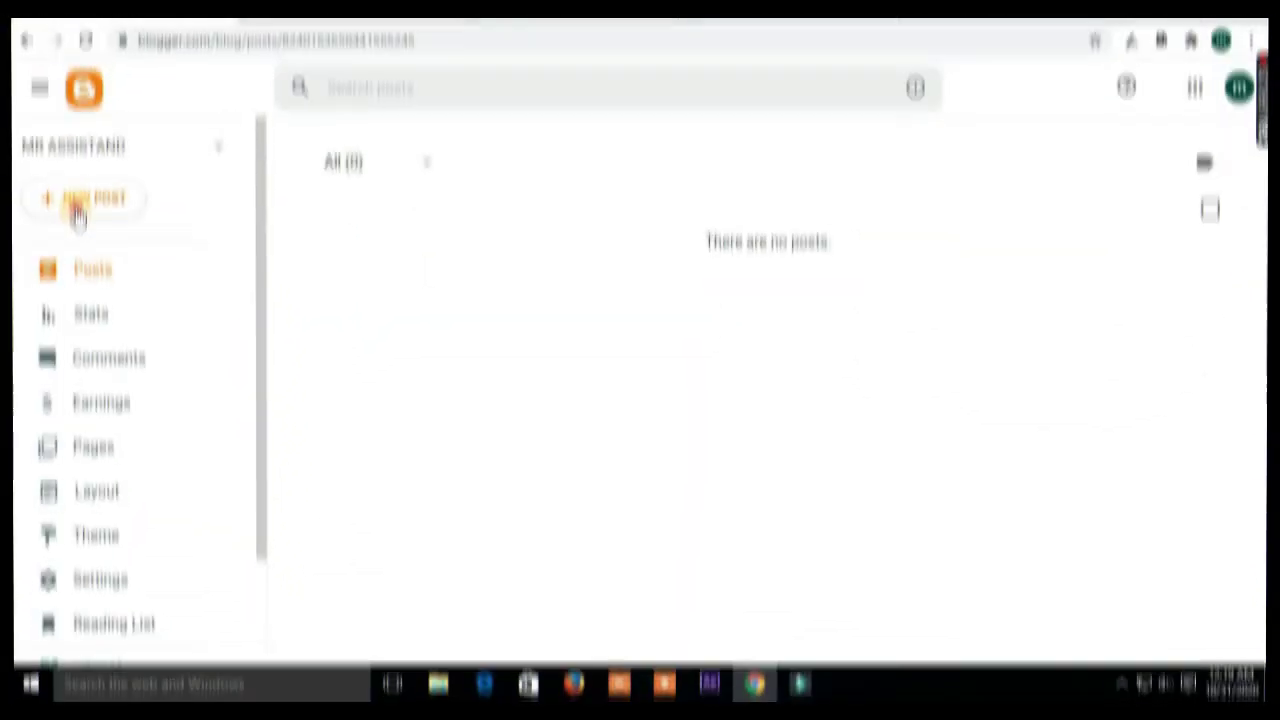
Start a new blog post and place the cursor in its title
{"action": "left_click", "coordinate": [110, 205]}
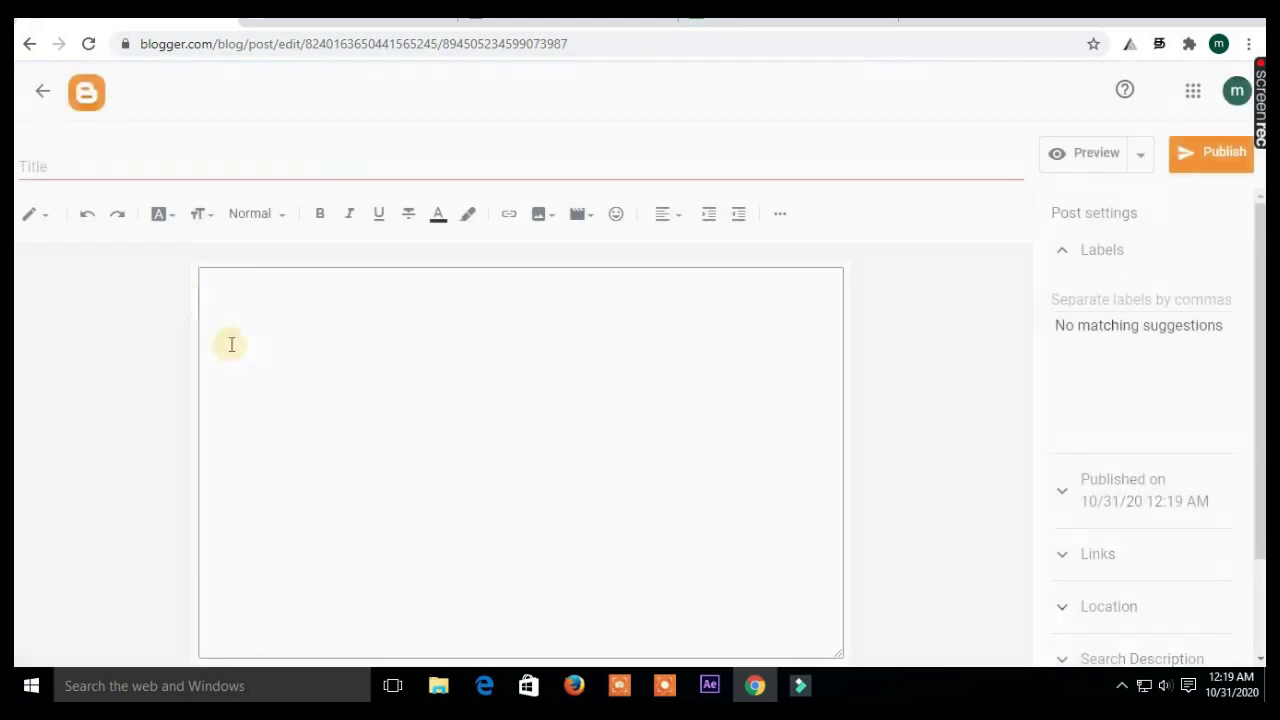
{"action": "left_click", "coordinate": [109, 162]}
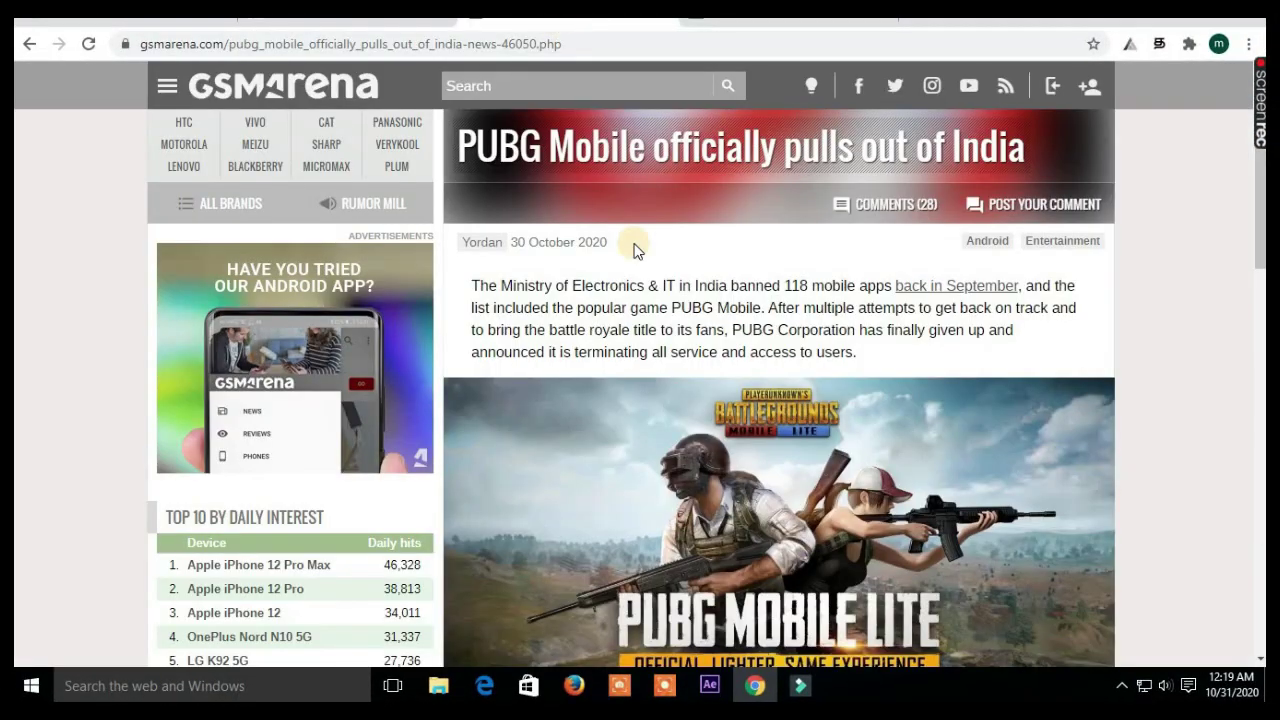
Copy the opening paragraph of the GSMArena article about PUBG Mobile pulling out of India
{"action": "left_click_drag", "start_coordinate": [474, 281], "coordinate": [857, 352]}
{"action": "key", "text": "ctrl+c"}
{"action": "right_click", "coordinate": [735, 335]}
{"action": "left_click", "coordinate": [752, 341]}
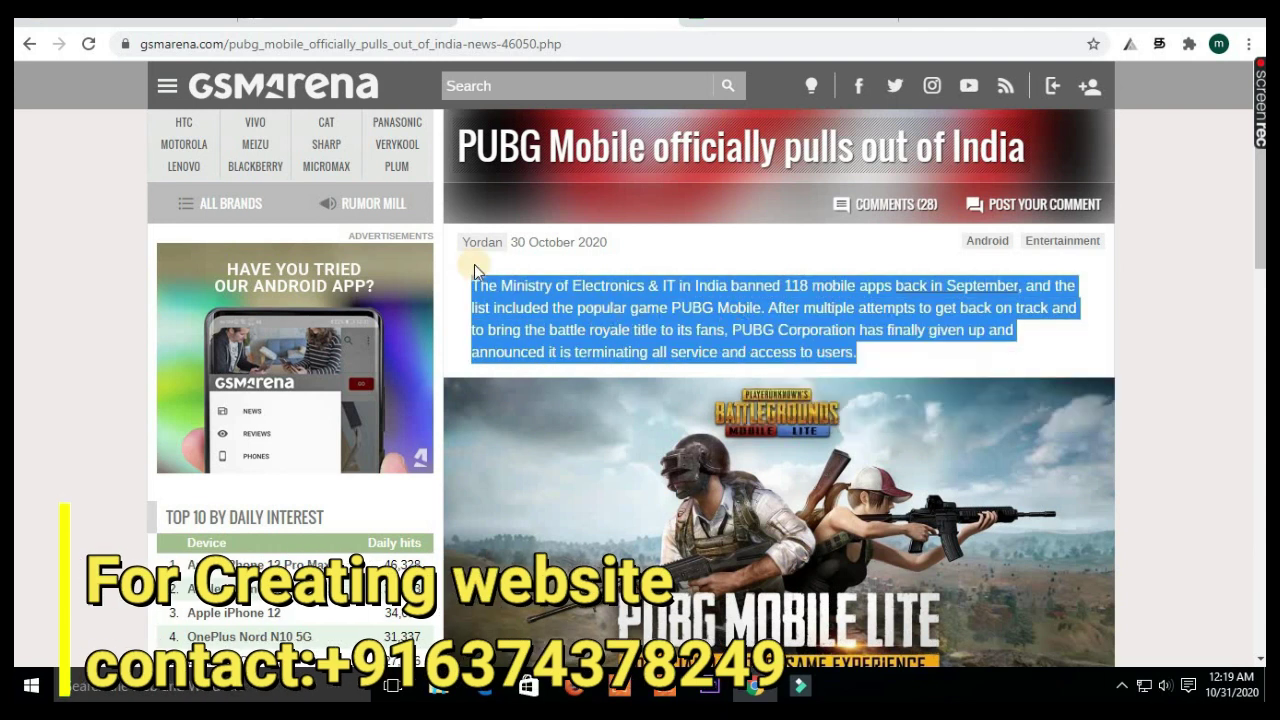
Paste the copied paragraph into the Rewriter Tools article rewriter and rewrite it
{"action": "left_click", "coordinate": [290, 22]}
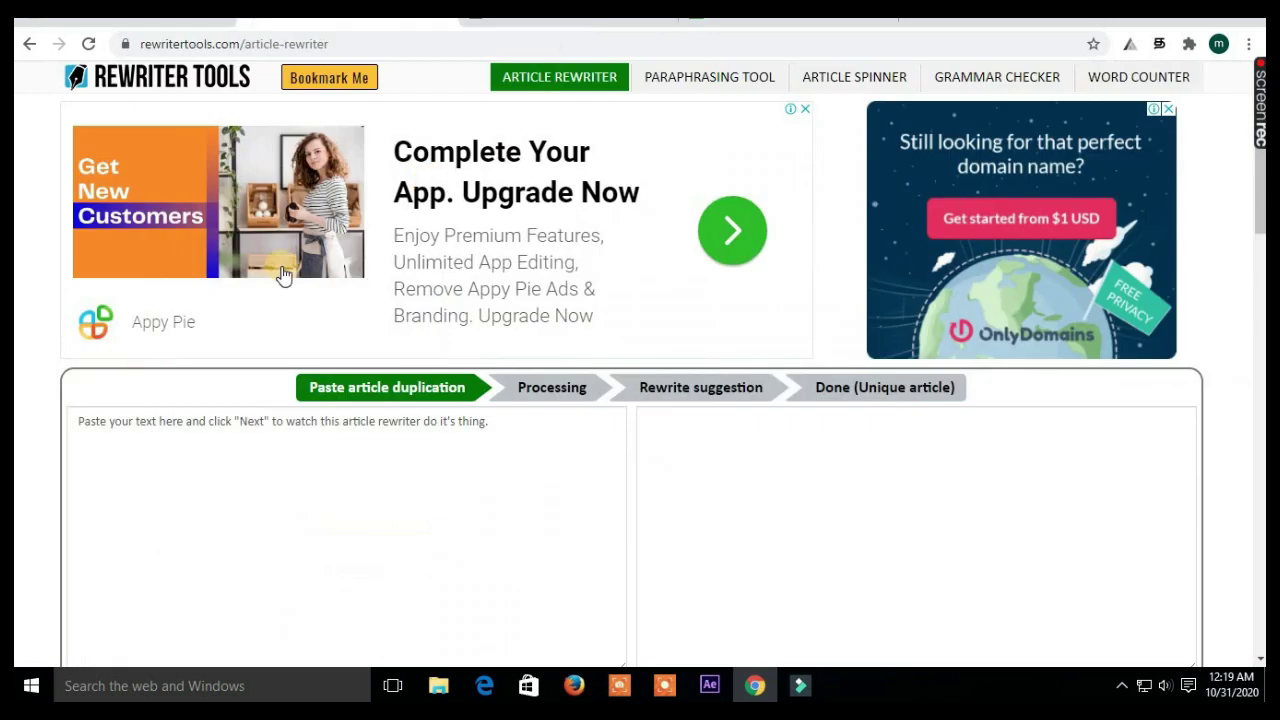
{"action": "double_click", "coordinate": [246, 44]}
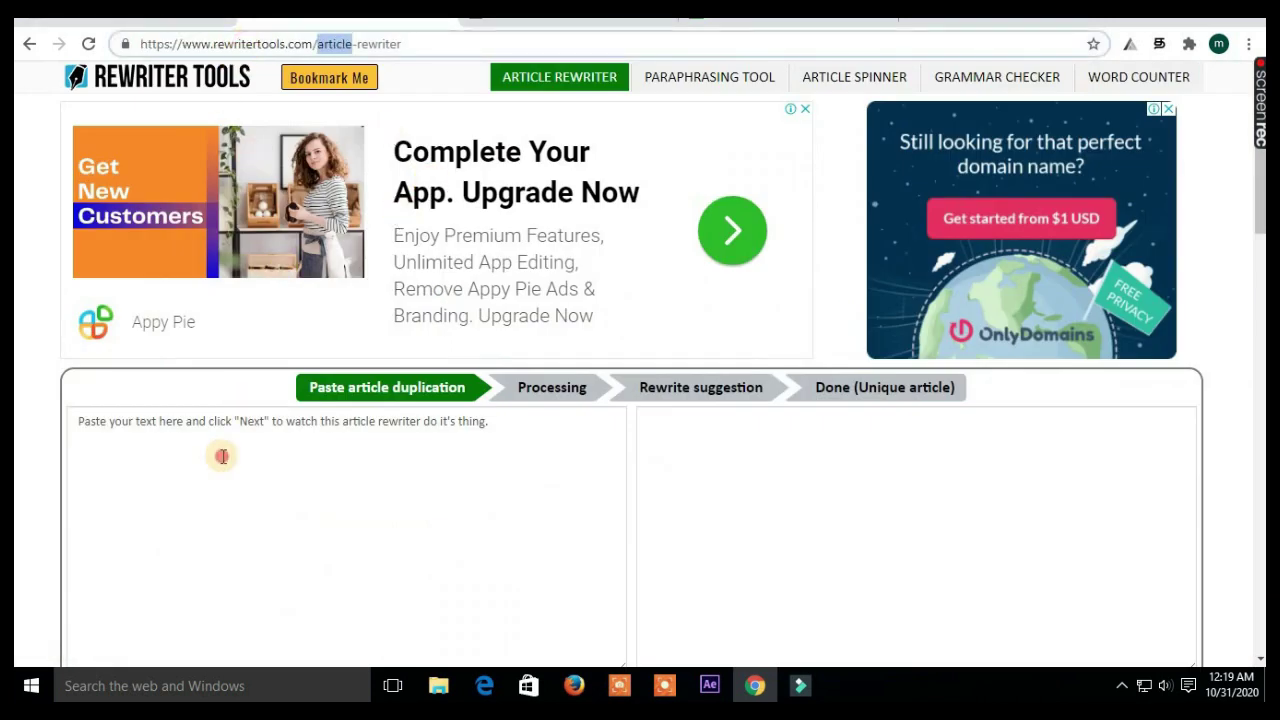
{"action": "left_click", "coordinate": [195, 445]}
{"action": "right_click", "coordinate": [200, 451]}
{"action": "left_click", "coordinate": [232, 297]}
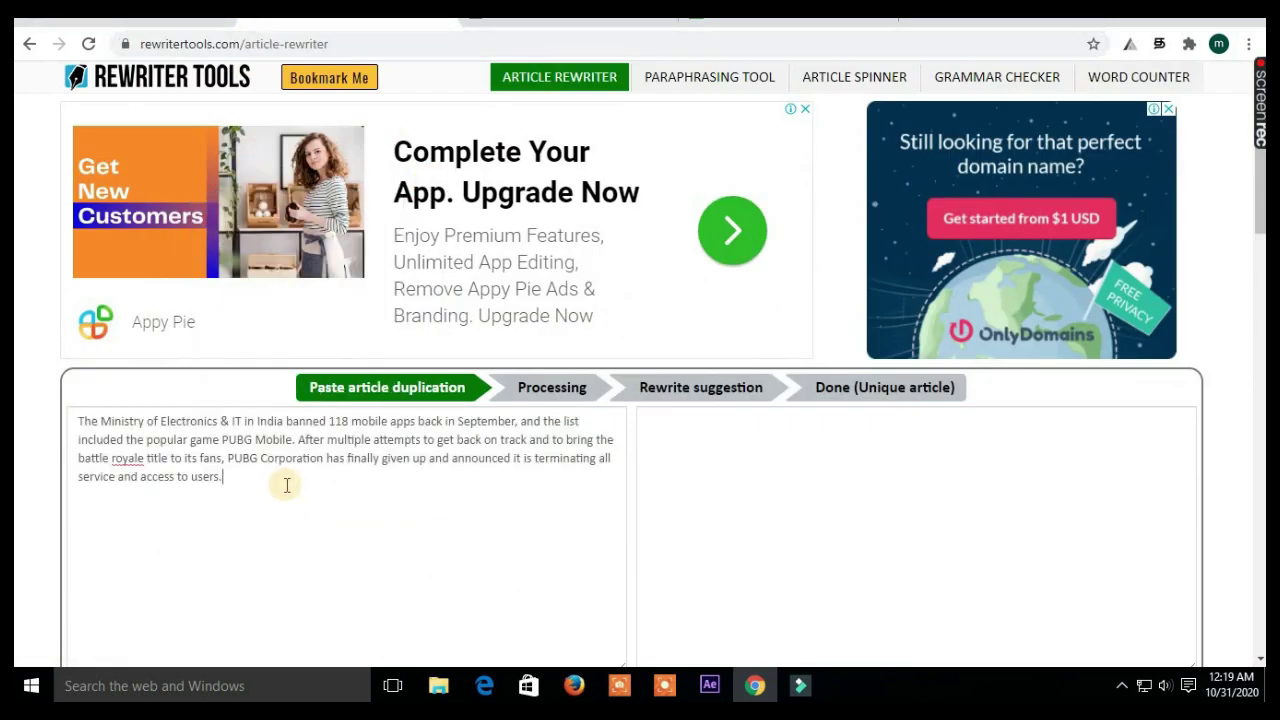
{"action": "scroll", "coordinate": [465, 505], "scroll_direction": "down", "scroll_amount": 3}
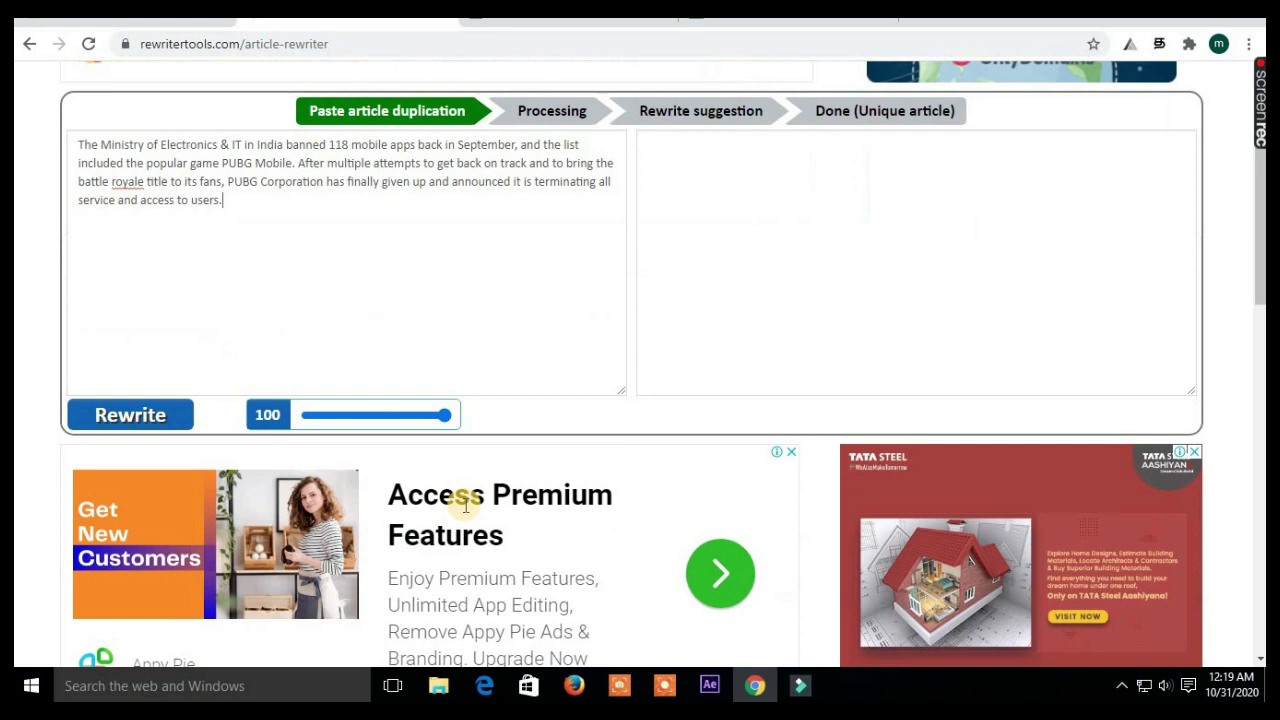
{"action": "left_click", "coordinate": [146, 415]}
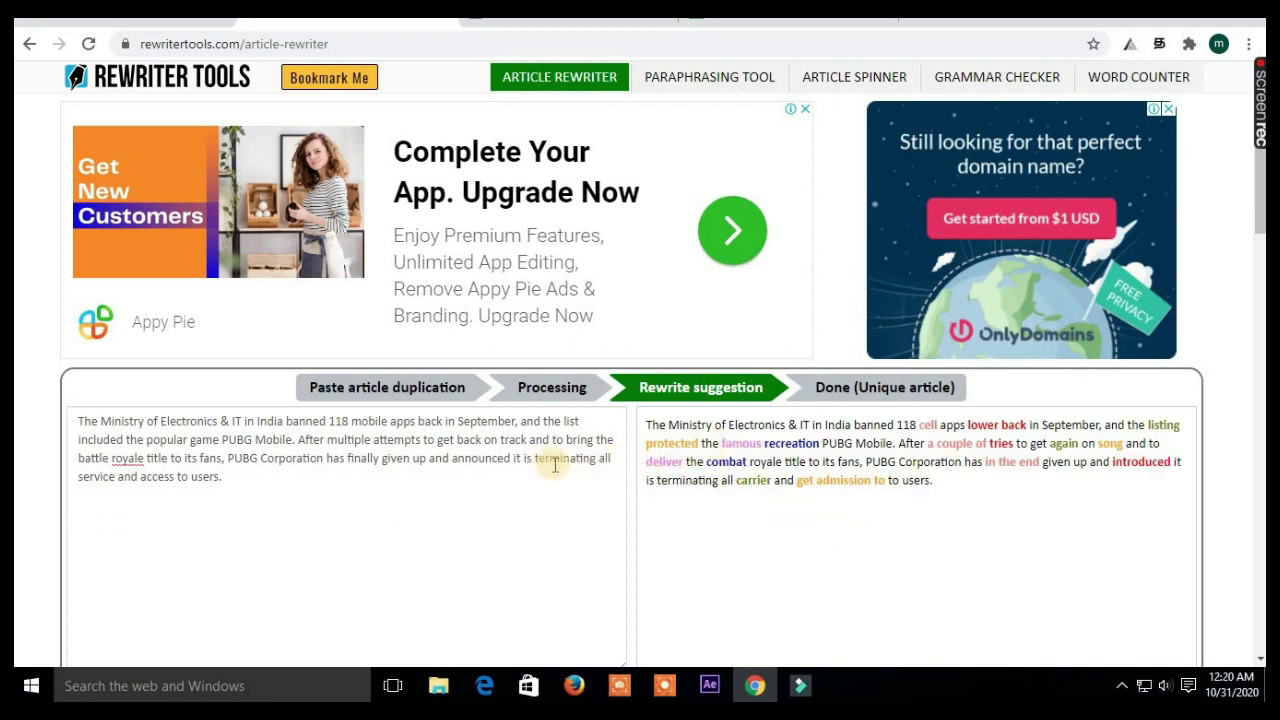
Copy the rewritten paragraph and paste it into the body of the new Blogger post
{"action": "left_click_drag", "start_coordinate": [996, 497], "coordinate": [646, 422]}
{"action": "right_click", "coordinate": [712, 450]}
{"action": "left_click", "coordinate": [737, 459]}
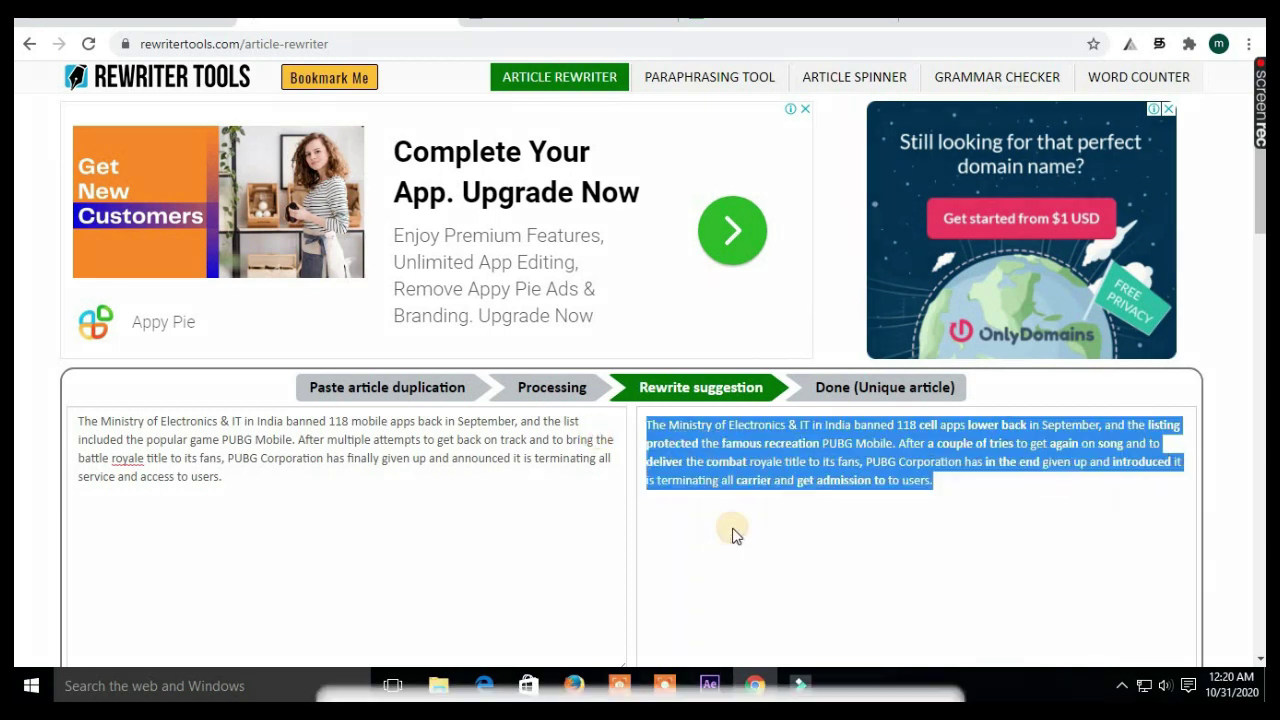
{"action": "left_click", "coordinate": [734, 525]}
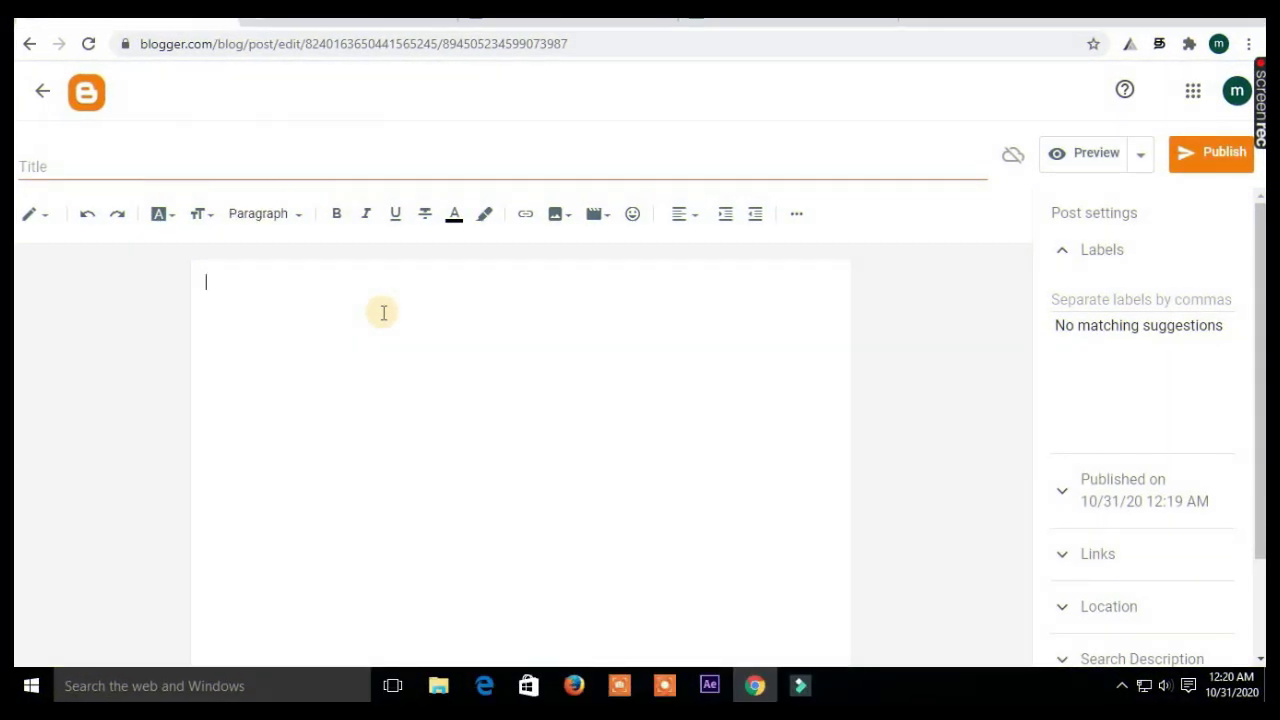
{"action": "key", "text": "ctrl+v"}
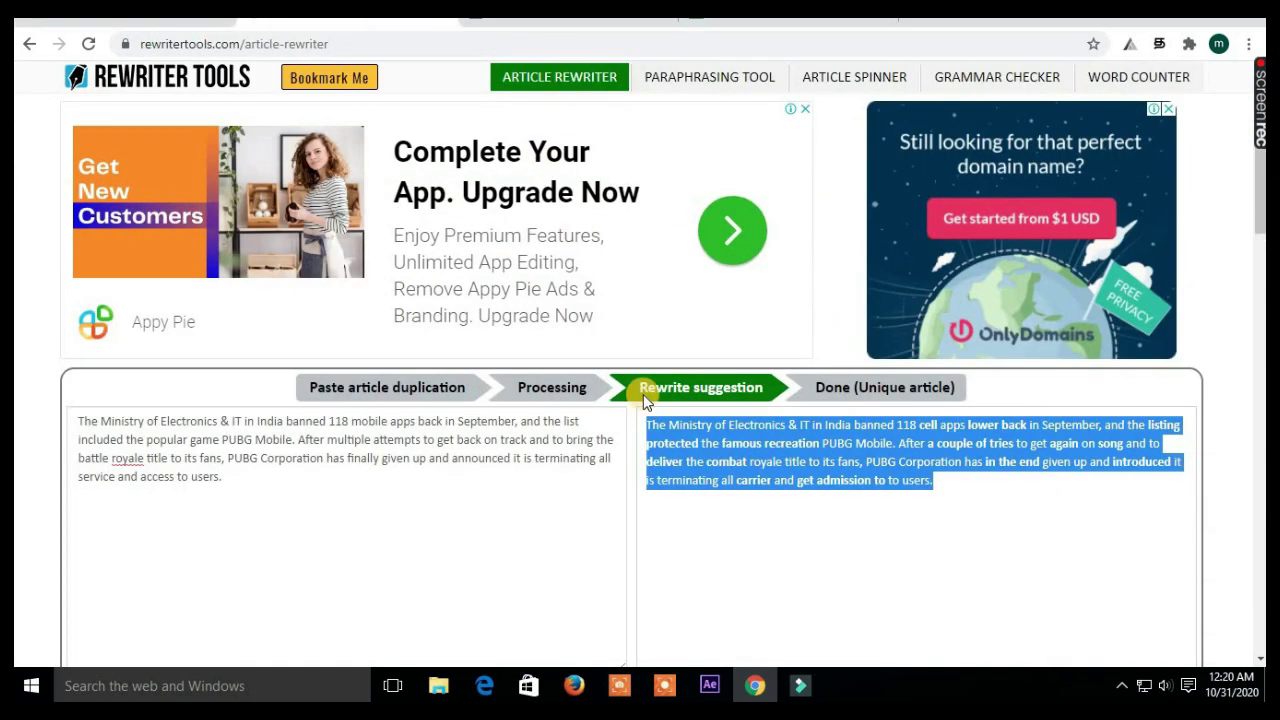
Copy the GSMArena article's text from "Starting today, October 30" through "Here's the full statement"
{"action": "scroll", "coordinate": [709, 523], "scroll_direction": "down", "scroll_amount": 3}
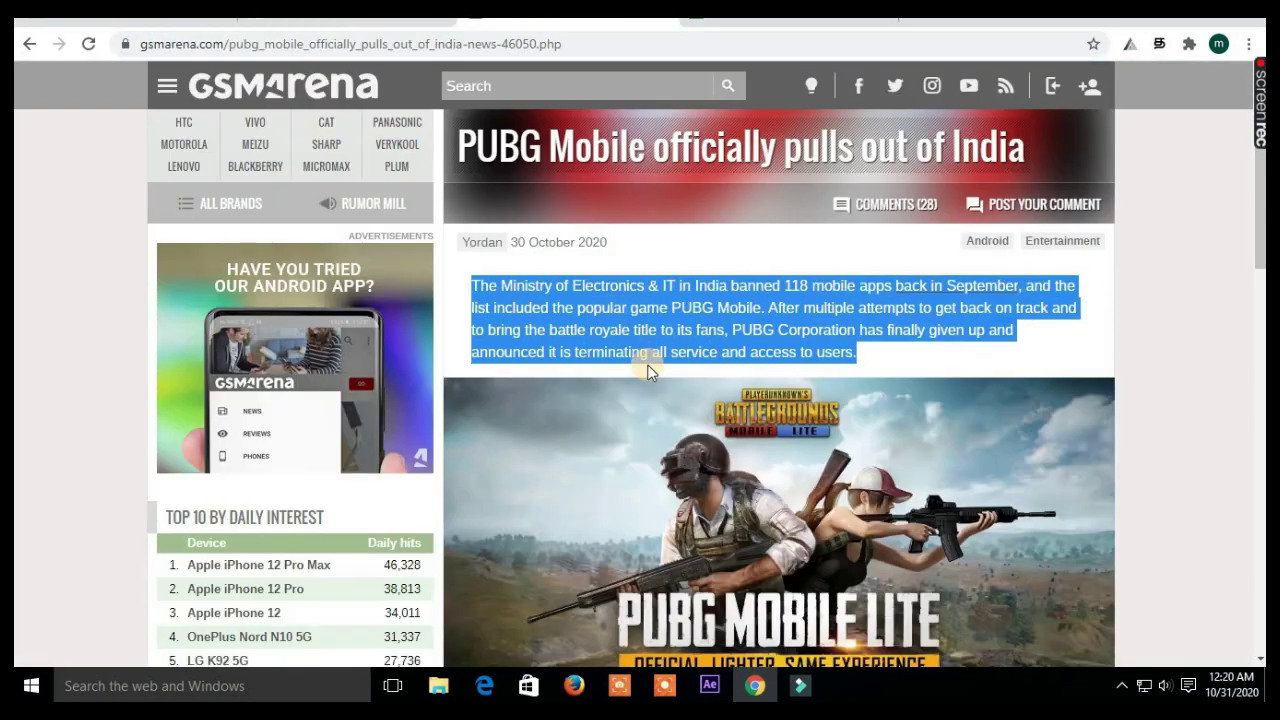
{"action": "scroll", "coordinate": [648, 371], "scroll_direction": "down", "scroll_amount": 5}
{"action": "left_click_drag", "start_coordinate": [496, 338], "coordinate": [632, 457]}
{"action": "right_click", "coordinate": [586, 348]}
{"action": "left_click", "coordinate": [614, 368]}
Replace the article rewriter's source text with the copied paragraphs, rewrite them and select the rewritten text
{"action": "key", "text": "ctrl+Tab"}
{"action": "left_click_drag", "start_coordinate": [300, 420], "coordinate": [71, 322]}
{"action": "key", "text": "BackSpace"}
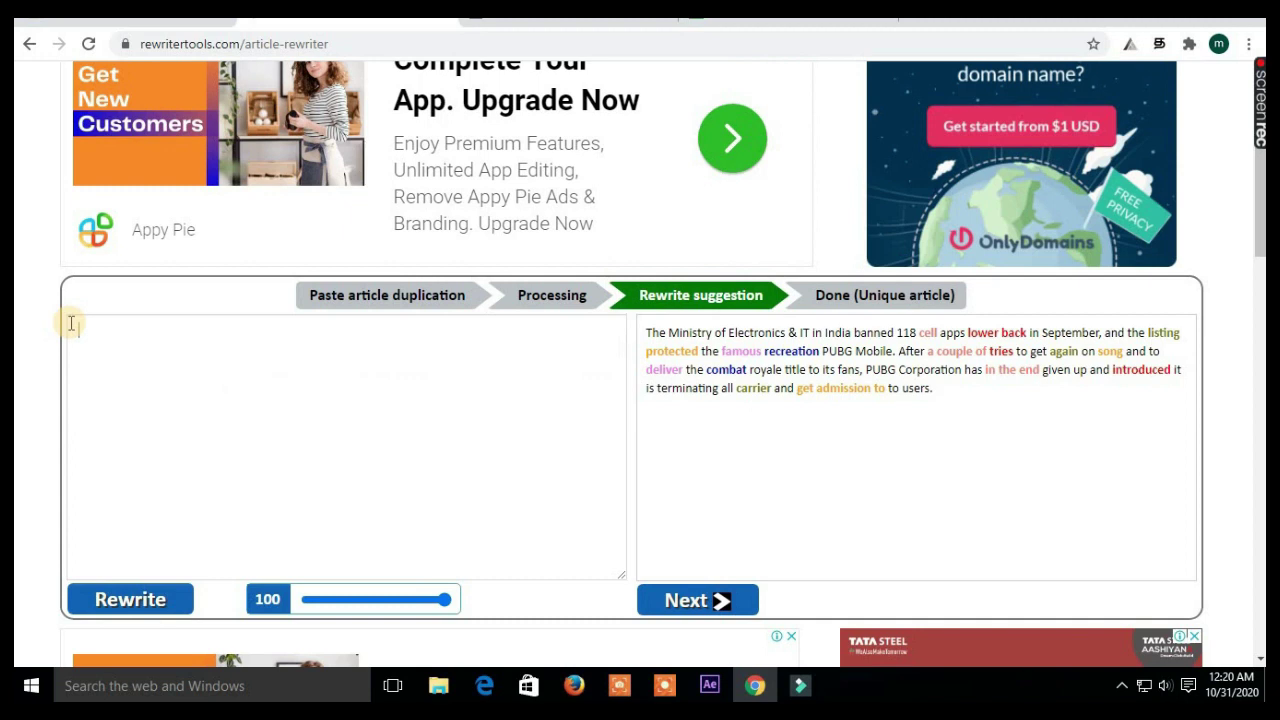
{"action": "key", "text": "ctrl+v"}
{"action": "left_click", "coordinate": [177, 616]}
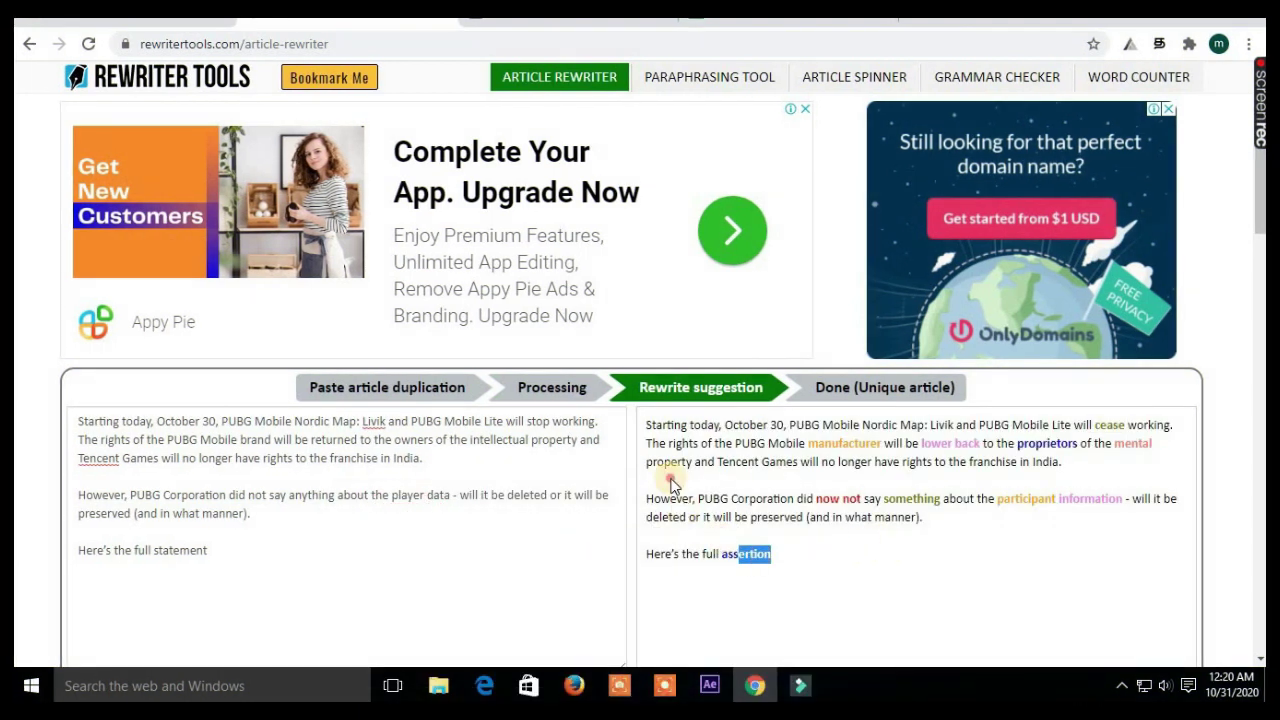
{"action": "left_click_drag", "start_coordinate": [672, 484], "coordinate": [640, 422]}
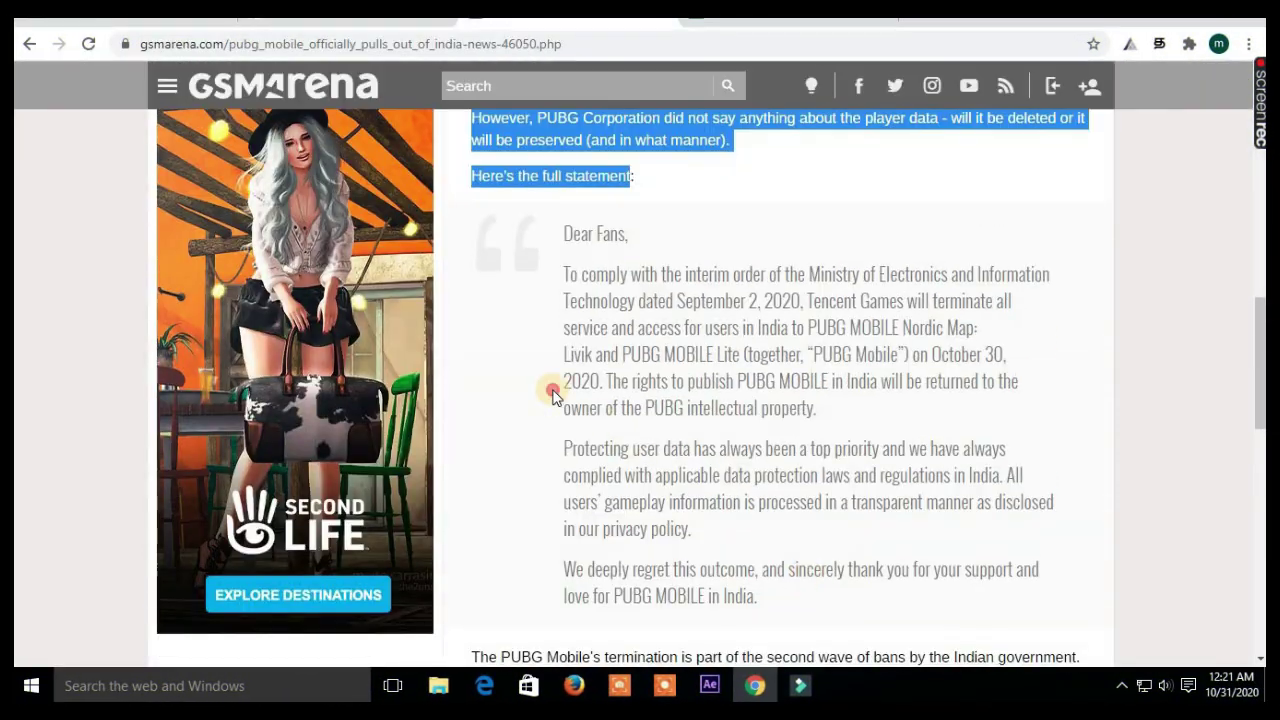
Copy the rest of the GSMArena article, from "Dear Fans" to the closing paragraph about the second wave of bans
{"action": "left_click_drag", "start_coordinate": [563, 226], "coordinate": [716, 450]}
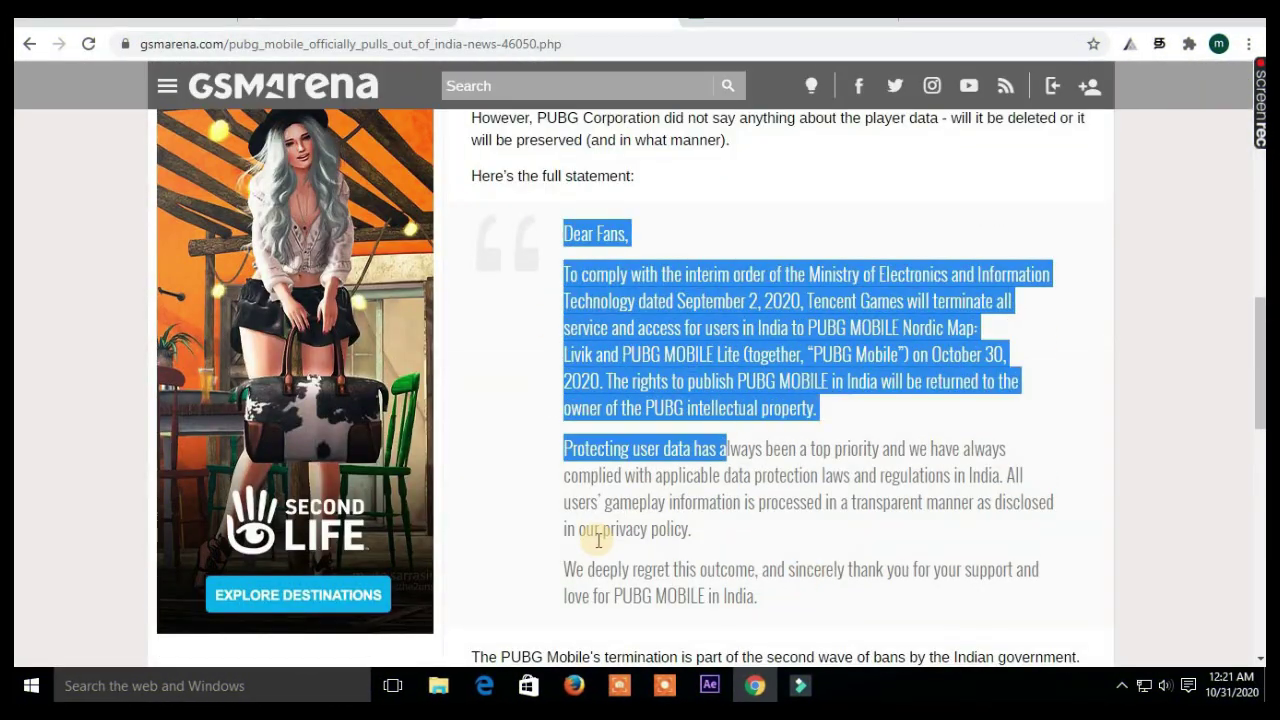
{"action": "left_click", "coordinate": [594, 537]}
{"action": "scroll", "coordinate": [737, 571], "scroll_direction": "down", "scroll_amount": 3}
{"action": "left_click_drag", "start_coordinate": [872, 432], "coordinate": [571, 94]}
{"action": "scroll", "coordinate": [557, 237], "scroll_direction": "up", "scroll_amount": 3}
{"action": "scroll", "coordinate": [848, 248], "scroll_direction": "down", "scroll_amount": 5}
{"action": "left_click_drag", "start_coordinate": [557, 237], "coordinate": [800, 200]}
{"action": "key", "text": "ctrl+c"}
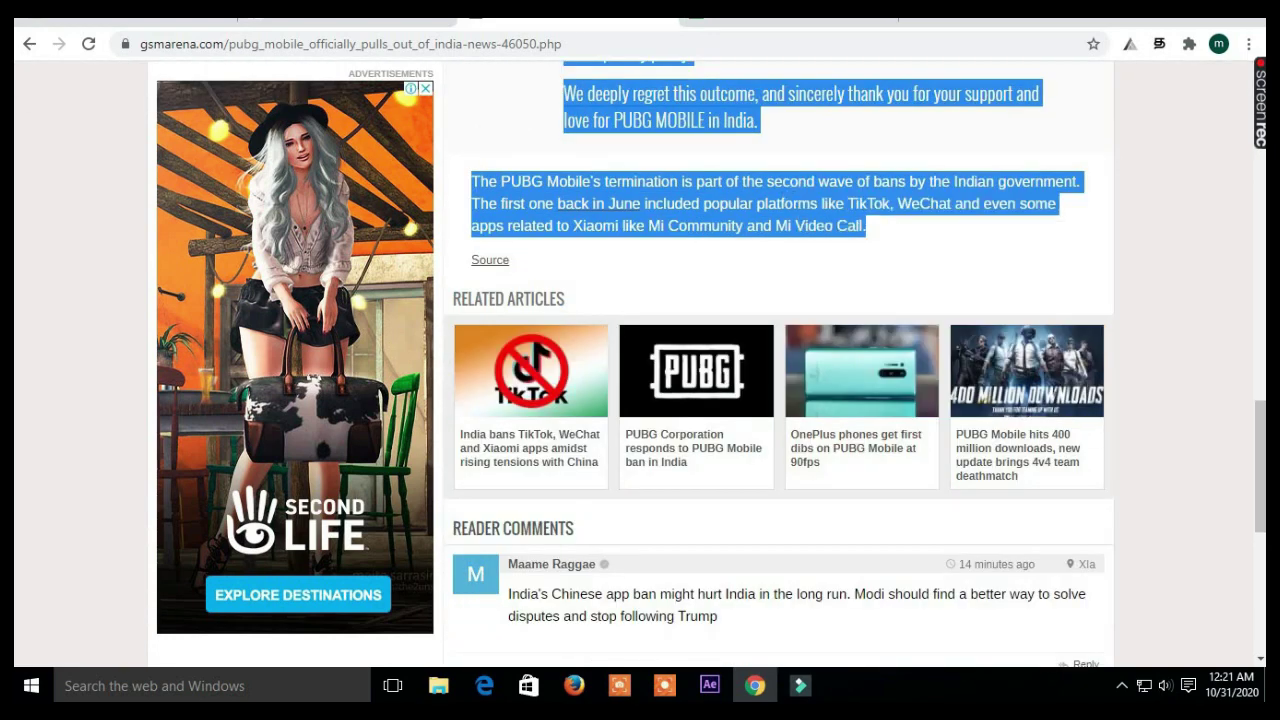
Replace the article rewriter's source text with the copied statement and closing paragraph
{"action": "key", "text": "ctrl+Tab"}
{"action": "left_click", "coordinate": [300, 394]}
{"action": "key", "text": "ctrl+a"}
{"action": "key", "text": "BackSpace"}
{"action": "key", "text": "ctrl+v"}
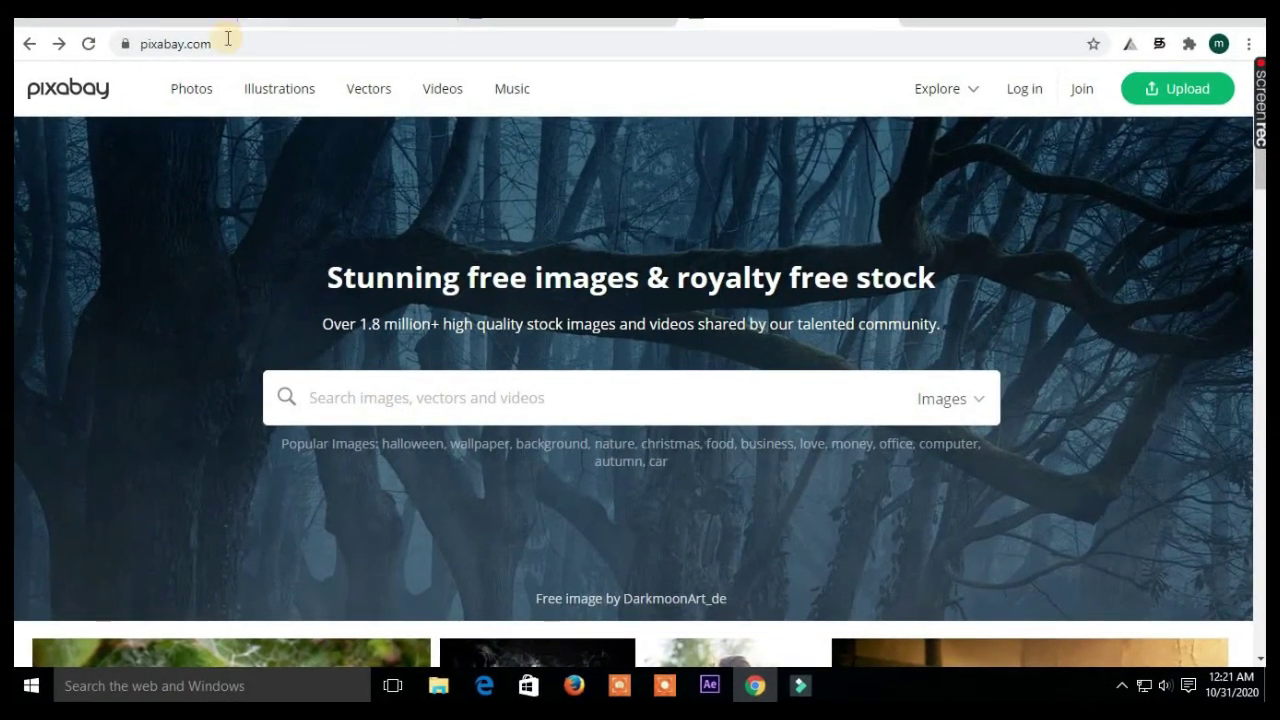
Search Pixabay for PUBG images
{"action": "left_click", "coordinate": [228, 38]}
{"action": "left_click", "coordinate": [412, 397]}
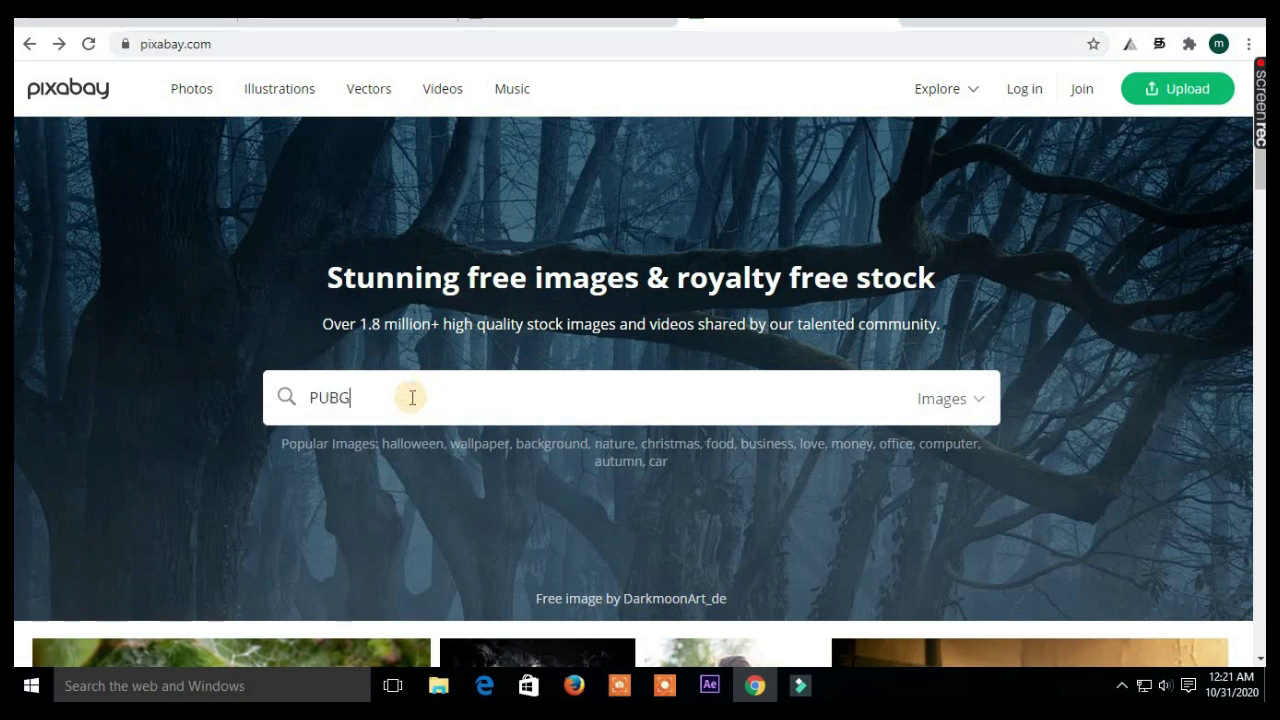
{"action": "left_click", "coordinate": [355, 437]}
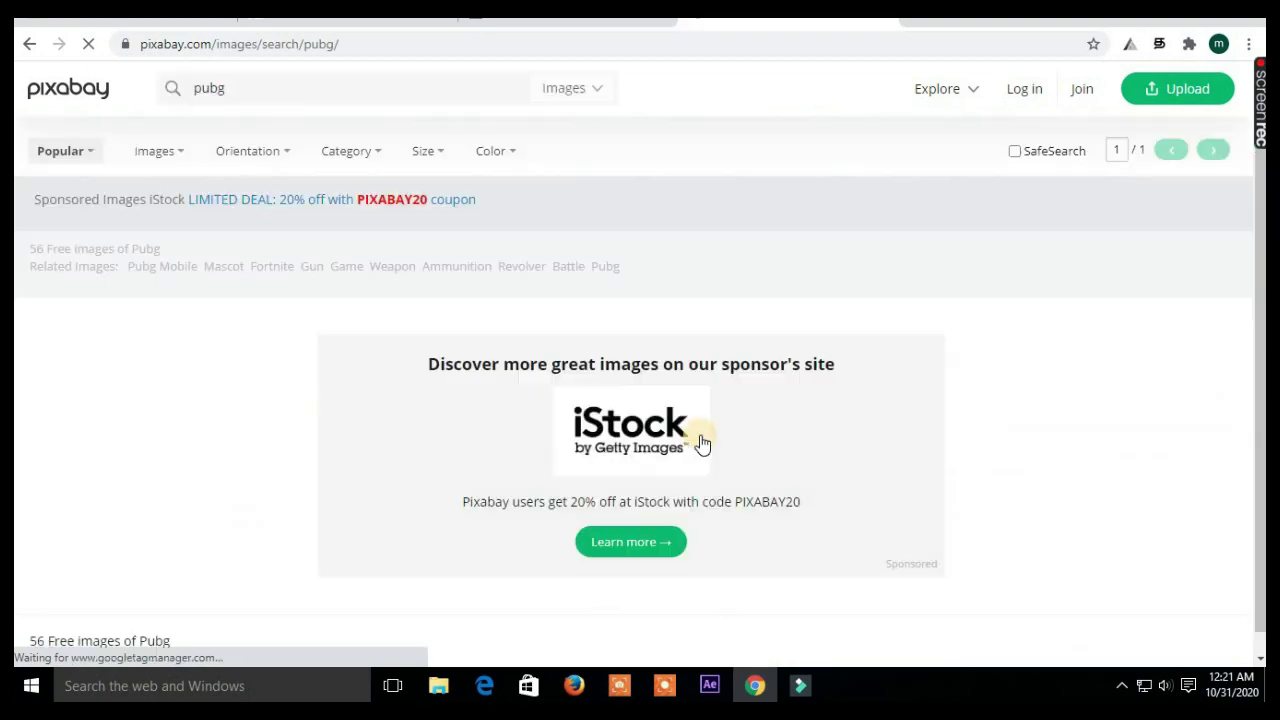
Browse the Pixabay results and open the vector image of four armed figures in black silhouette
{"action": "scroll", "coordinate": [617, 449], "scroll_direction": "down", "scroll_amount": 5}
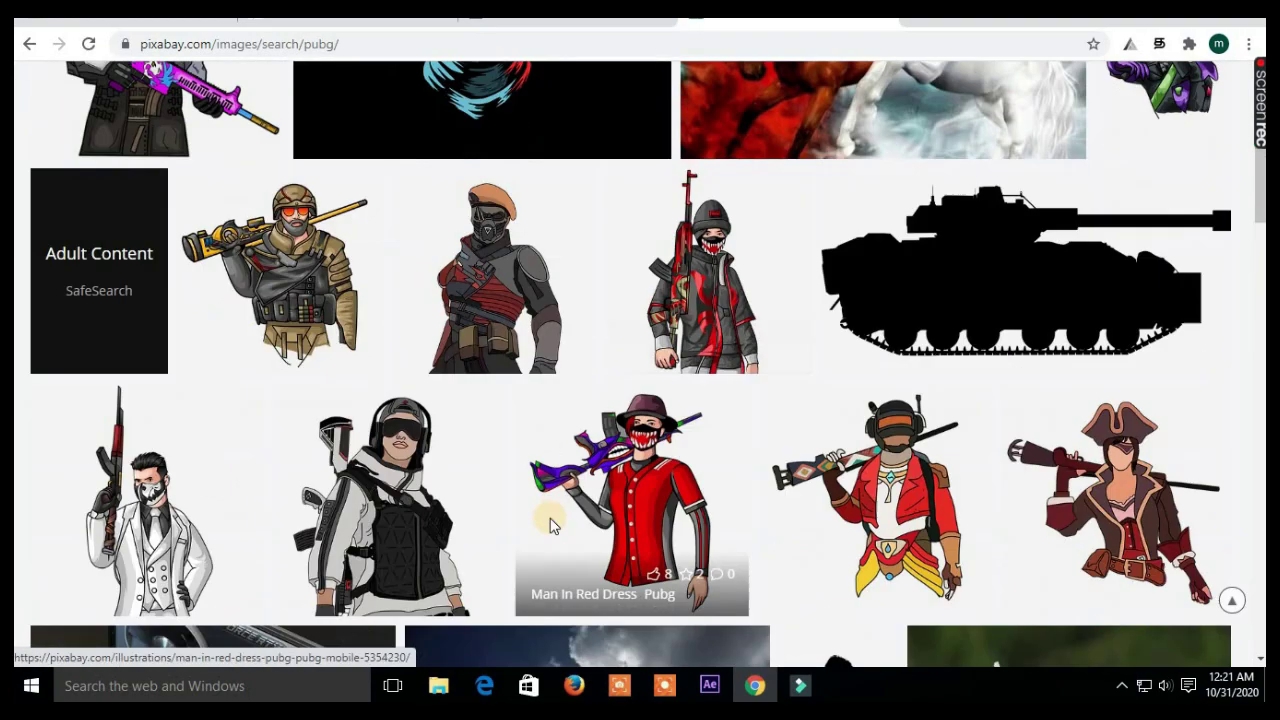
{"action": "scroll", "coordinate": [549, 525], "scroll_direction": "down", "scroll_amount": 13}
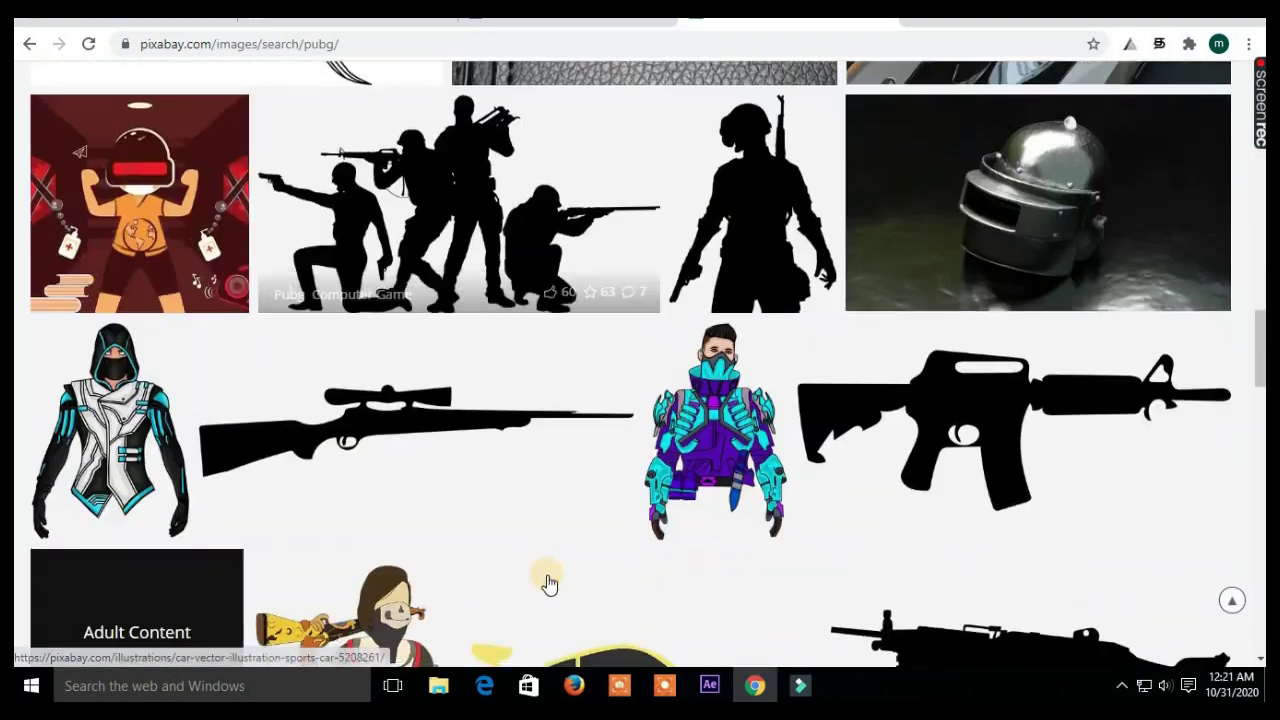
{"action": "scroll", "coordinate": [549, 583], "scroll_direction": "down", "scroll_amount": 2}
{"action": "scroll", "coordinate": [600, 595], "scroll_direction": "up", "scroll_amount": 2}
{"action": "scroll", "coordinate": [737, 609], "scroll_direction": "down", "scroll_amount": 6}
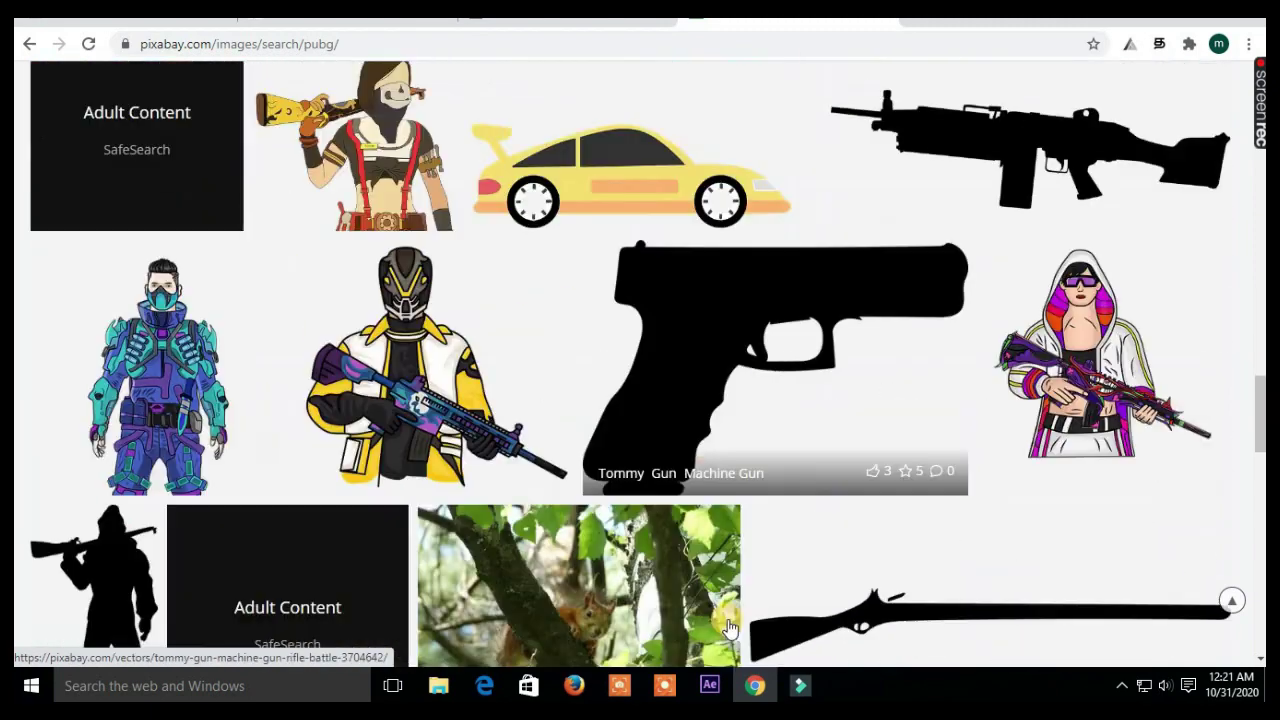
{"action": "scroll", "coordinate": [728, 635], "scroll_direction": "down", "scroll_amount": 5}
{"action": "scroll", "coordinate": [723, 645], "scroll_direction": "up", "scroll_amount": 8}
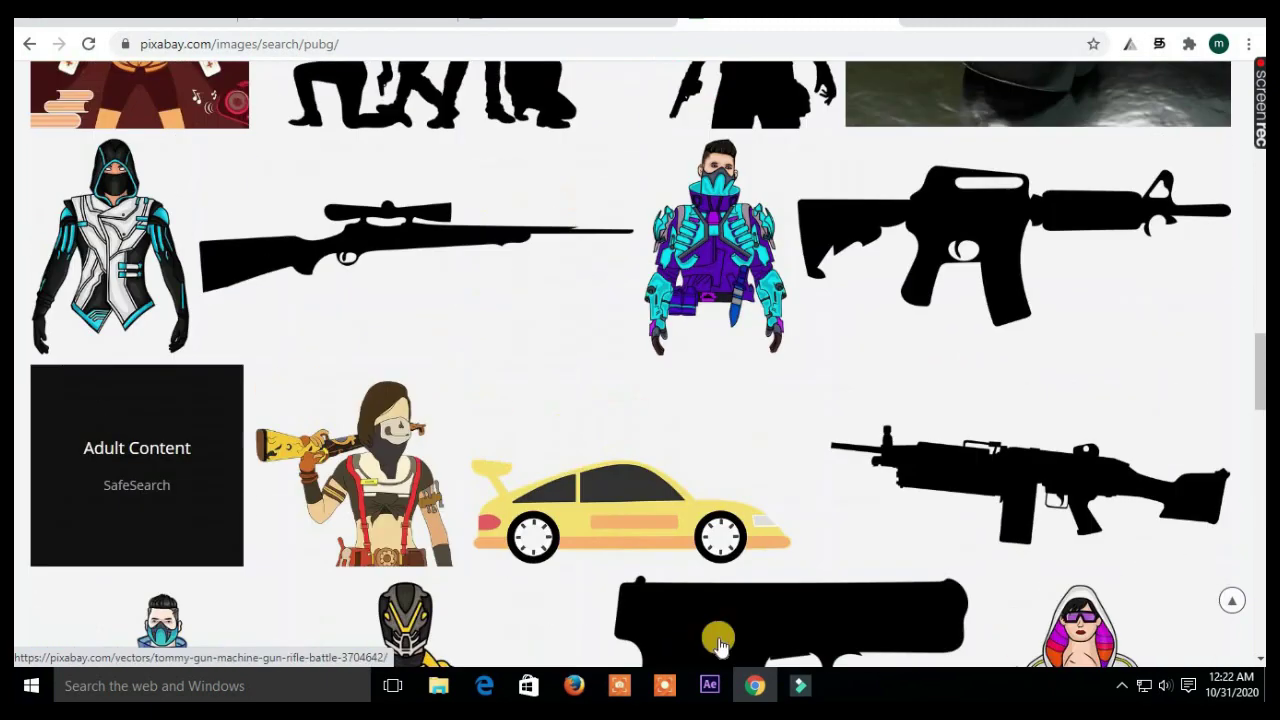
{"action": "scroll", "coordinate": [718, 643], "scroll_direction": "up", "scroll_amount": 3}
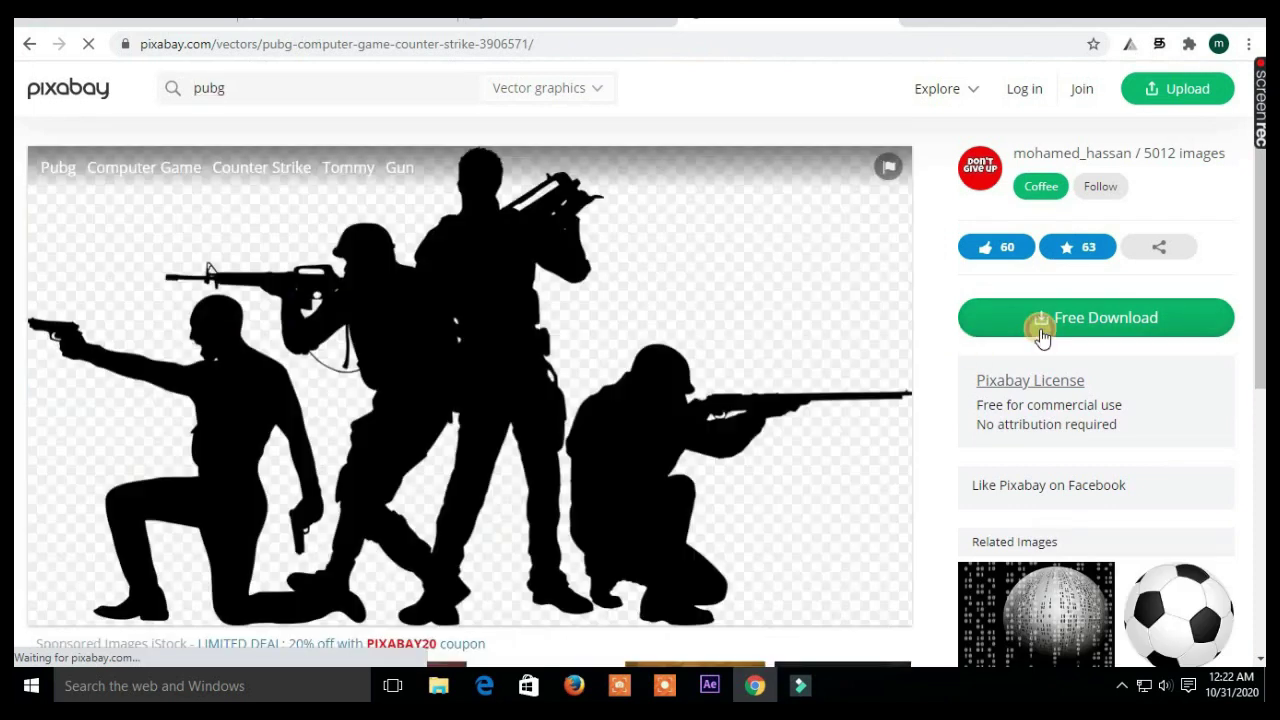
Download the four-figure silhouette image as a 1280×695 PNG, completing the captcha by selecting the squares with buses
{"action": "left_click", "coordinate": [1043, 326]}
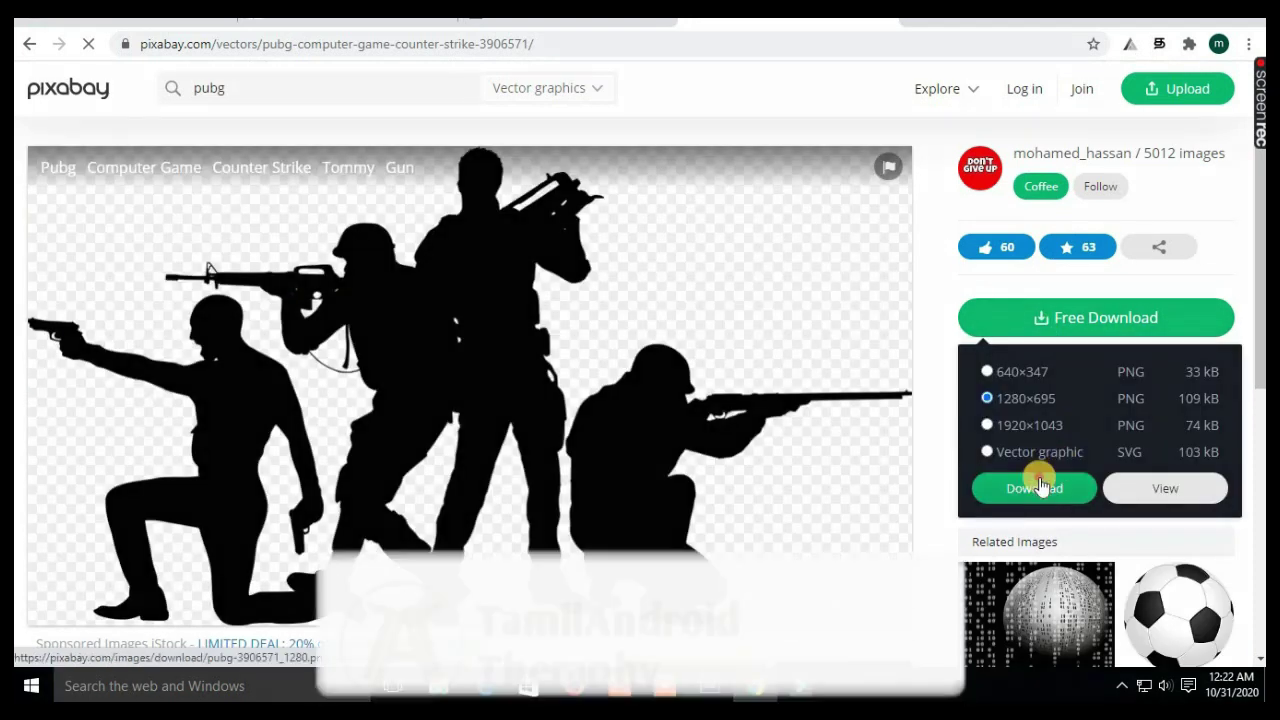
{"action": "left_click", "coordinate": [1016, 566]}
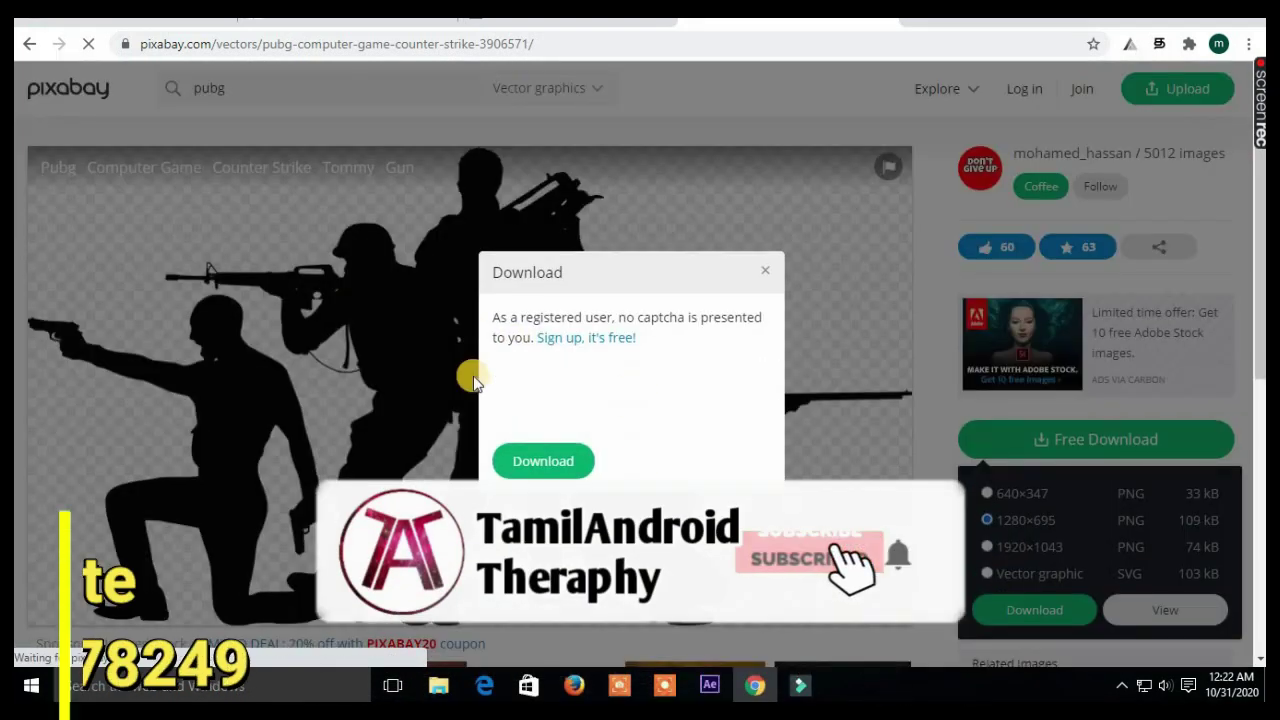
{"action": "left_click", "coordinate": [512, 400]}
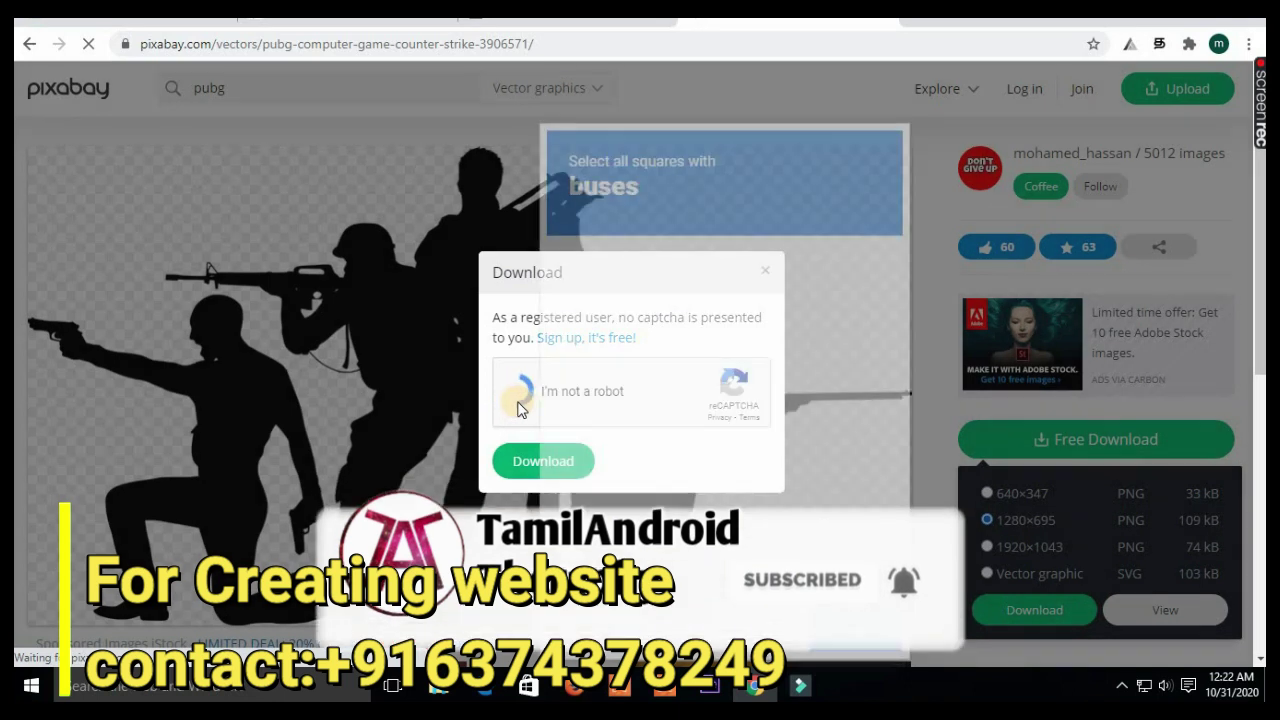
{"action": "left_click", "coordinate": [686, 391]}
{"action": "left_click", "coordinate": [688, 452]}
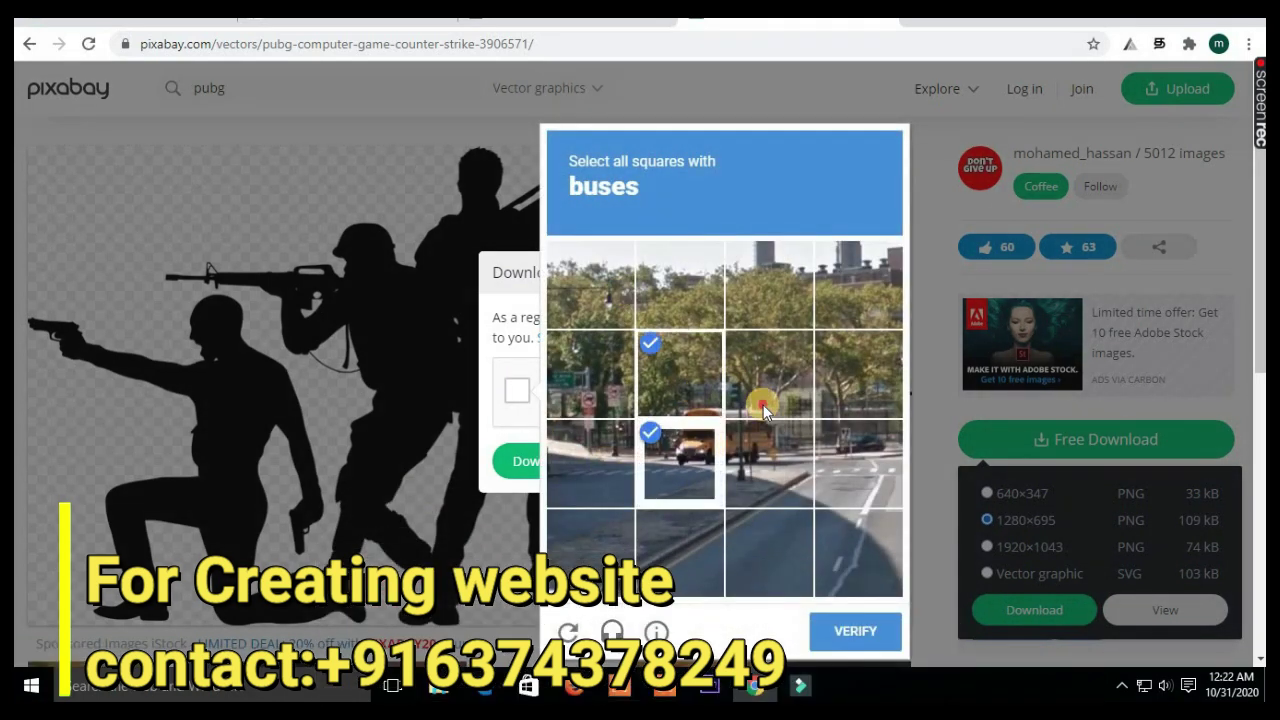
{"action": "left_click", "coordinate": [755, 395]}
{"action": "left_click", "coordinate": [752, 440]}
{"action": "left_click", "coordinate": [836, 625]}
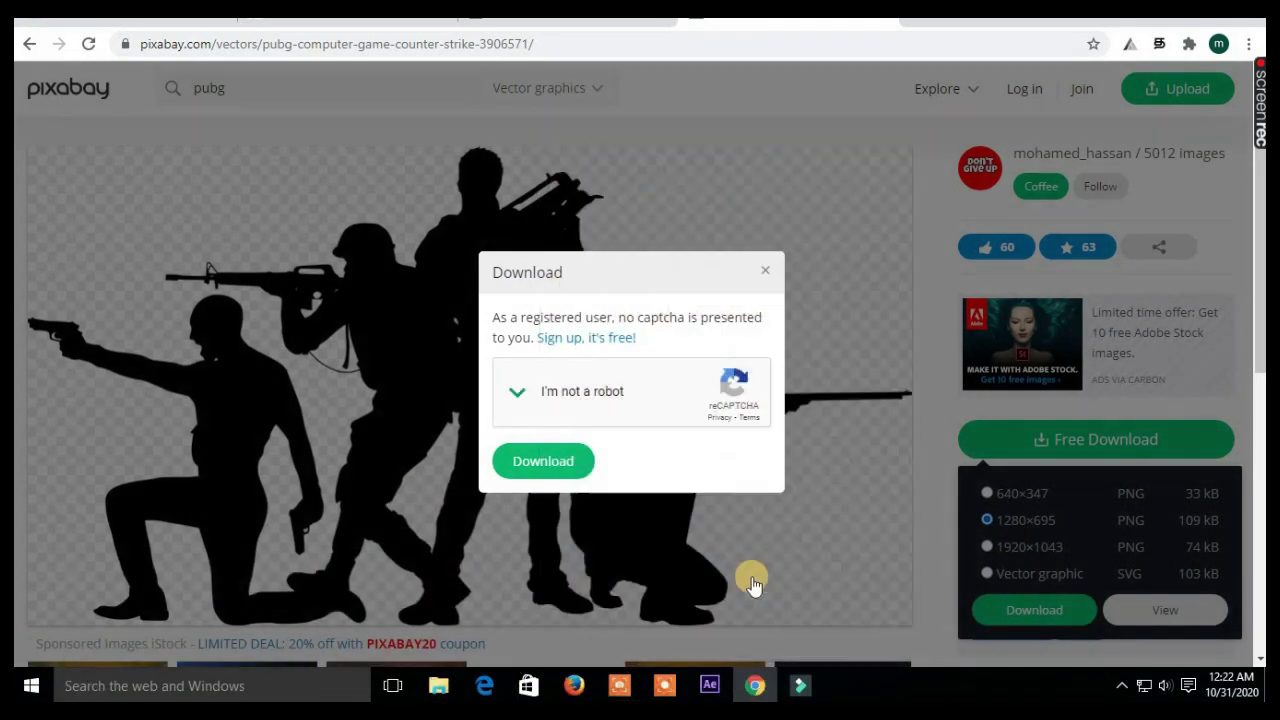
{"action": "left_click", "coordinate": [548, 467]}
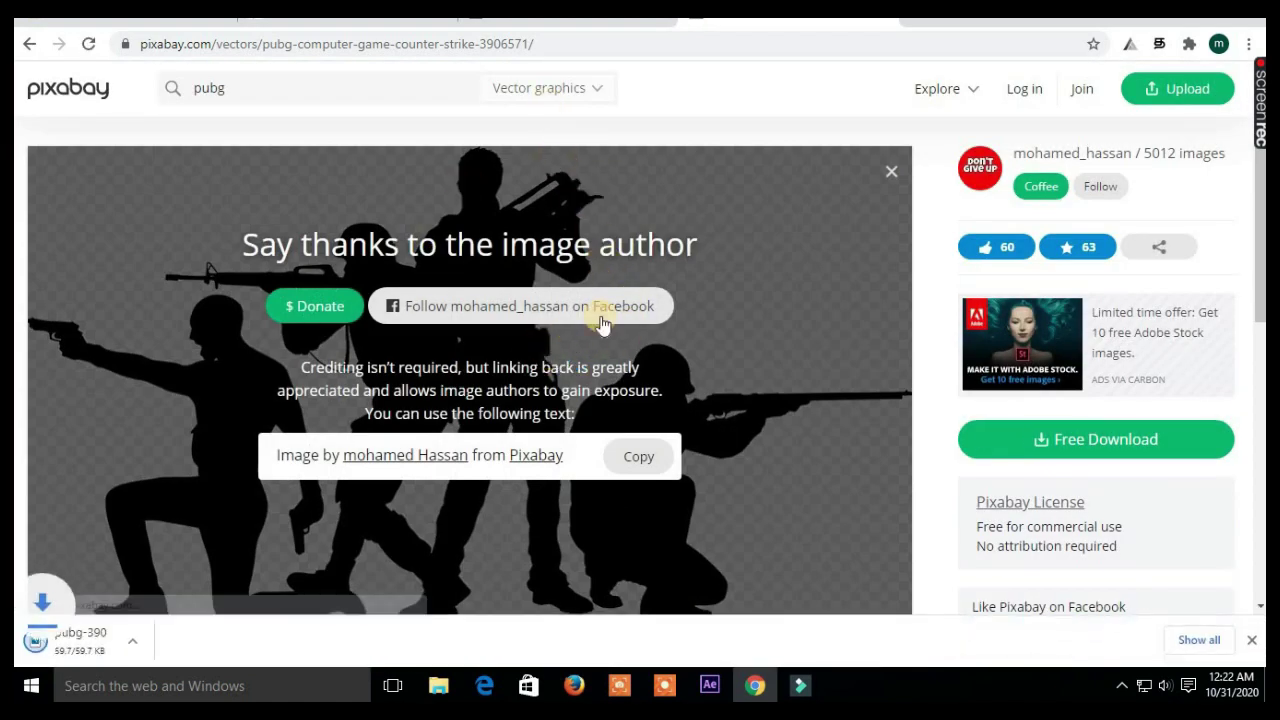
Return to the Blogger post and insert the image pubg-3906571_1280 from the Downloads folder
{"action": "key", "text": "ctrl+Tab"}
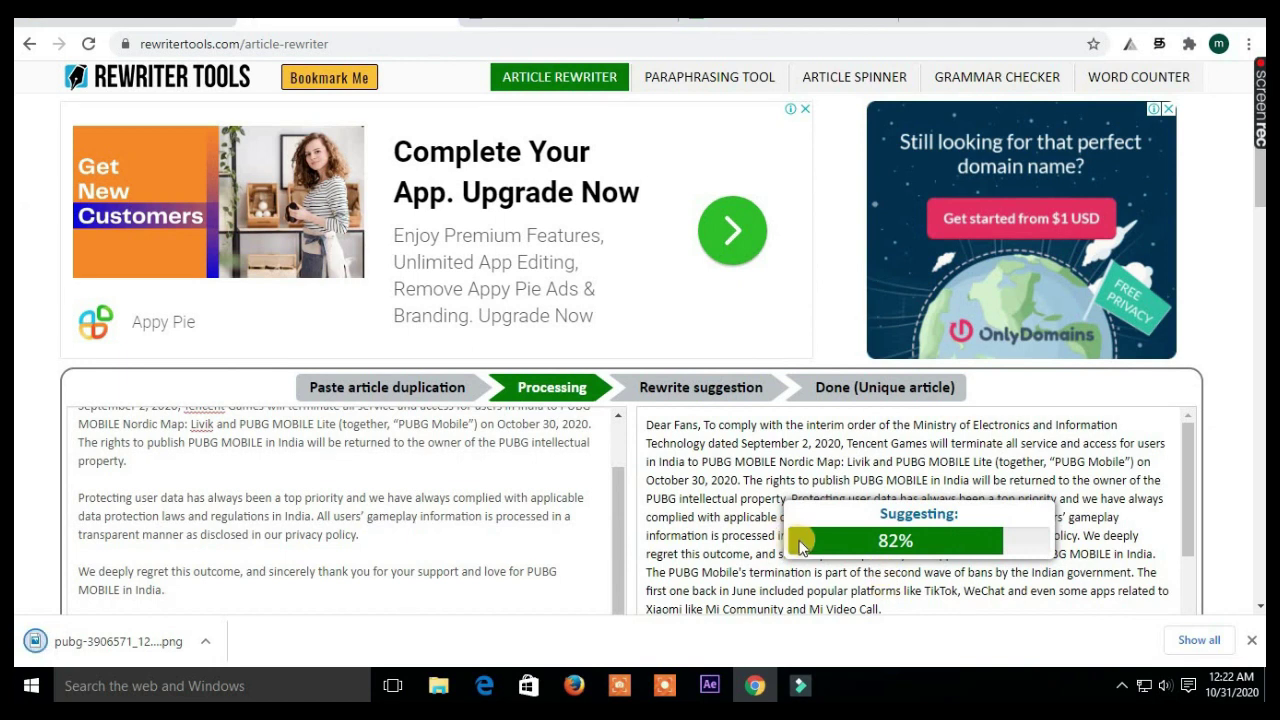
{"action": "key", "text": "ctrl+Tab"}
{"action": "key", "text": "ctrl+shift+Tab"}
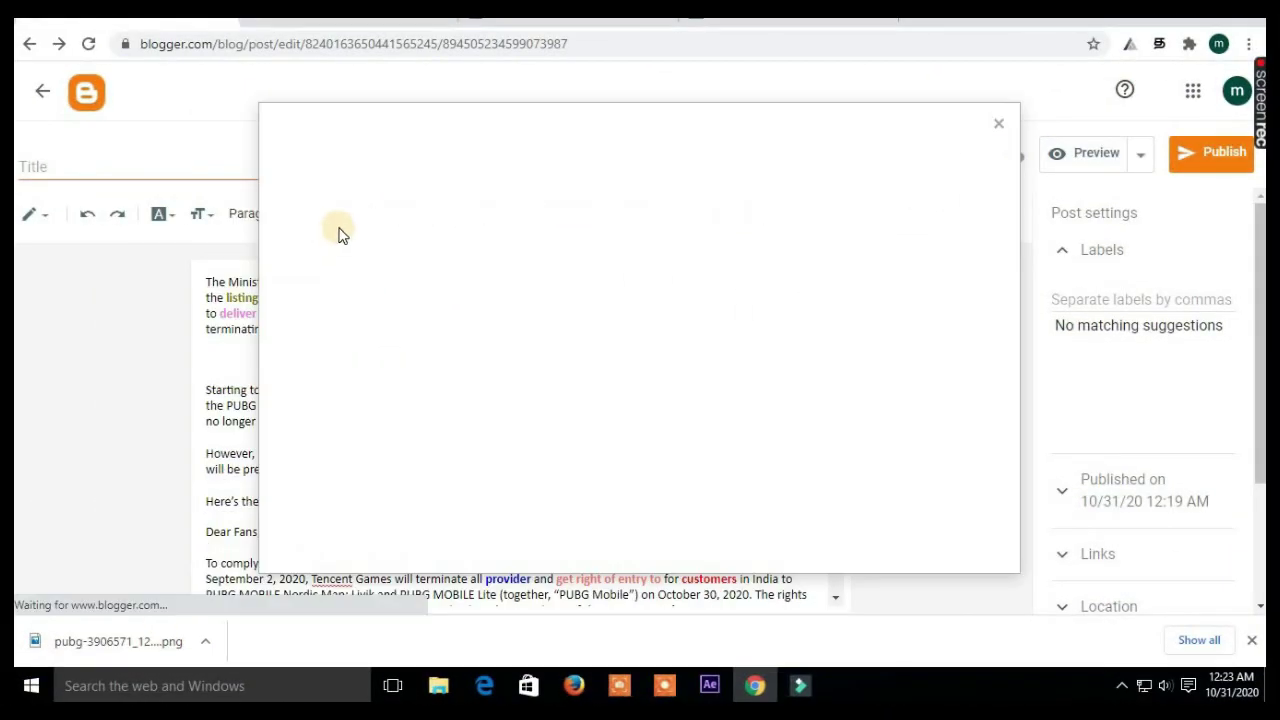
{"action": "left_click", "coordinate": [321, 231]}
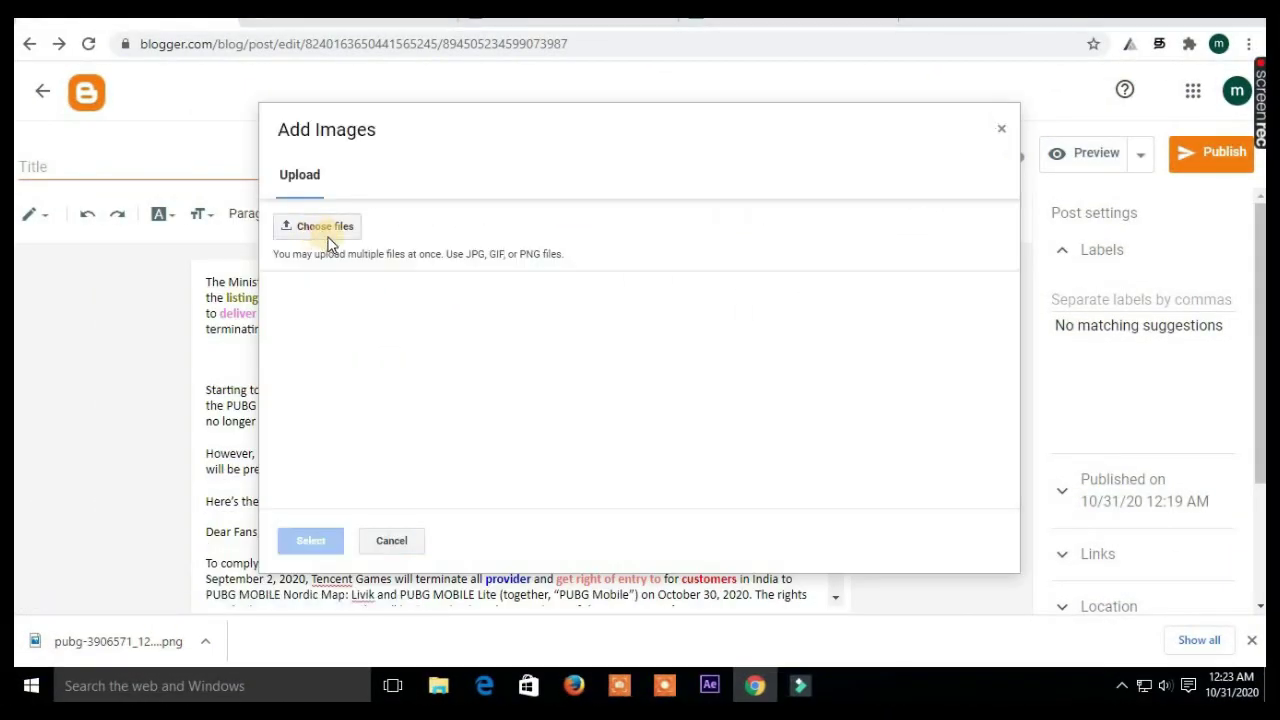
{"action": "left_click_drag", "start_coordinate": [1250, 152], "coordinate": [1248, 510]}
{"action": "left_click", "coordinate": [1165, 275]}
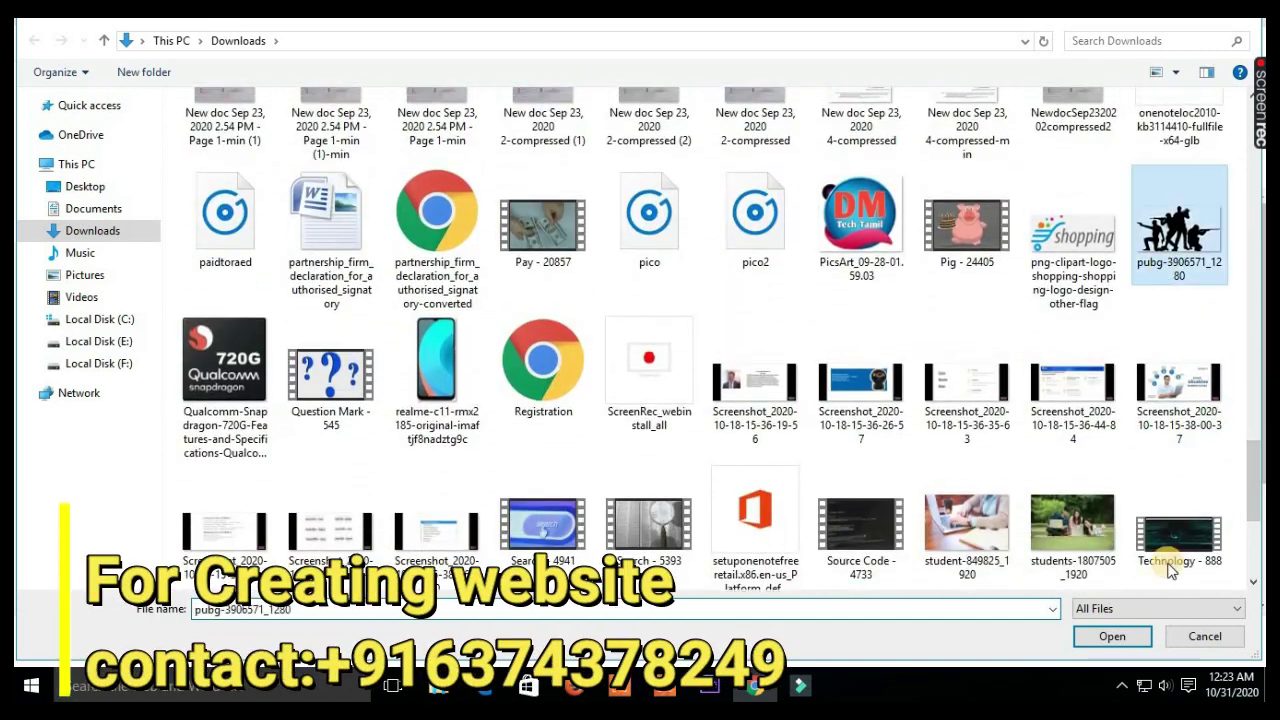
{"action": "left_click", "coordinate": [1129, 644]}
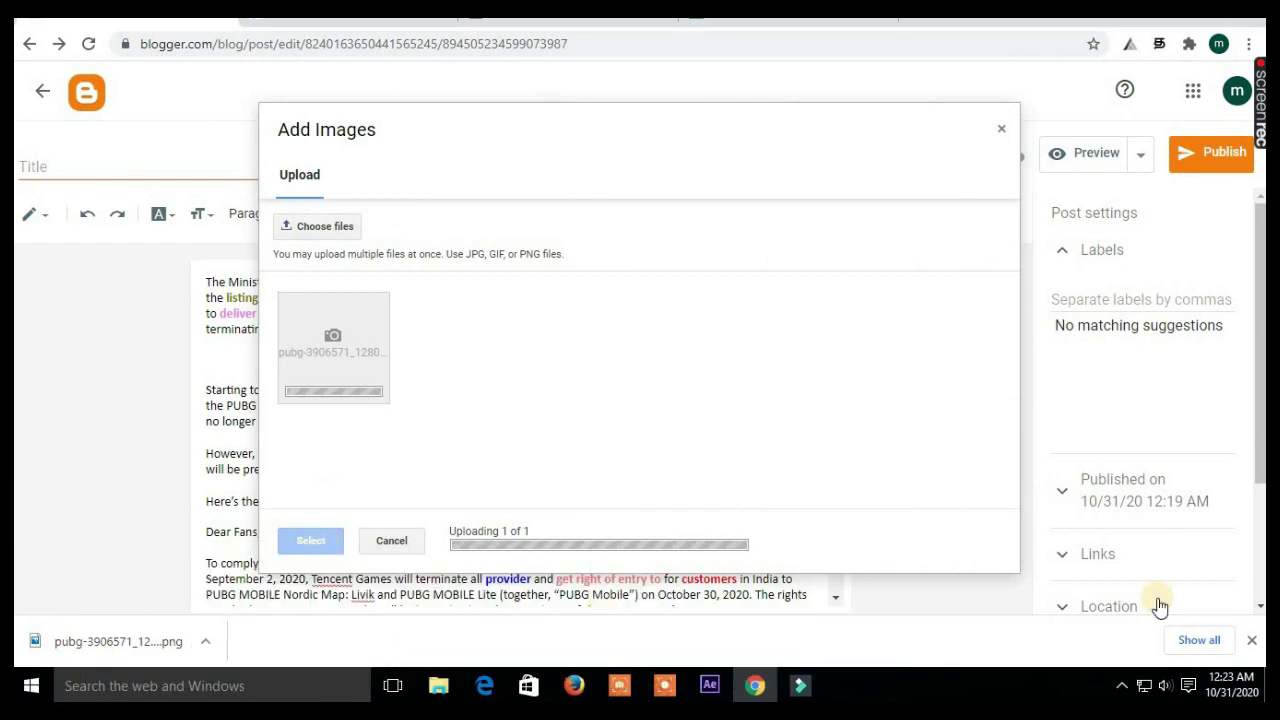
{"action": "left_click", "coordinate": [304, 543]}
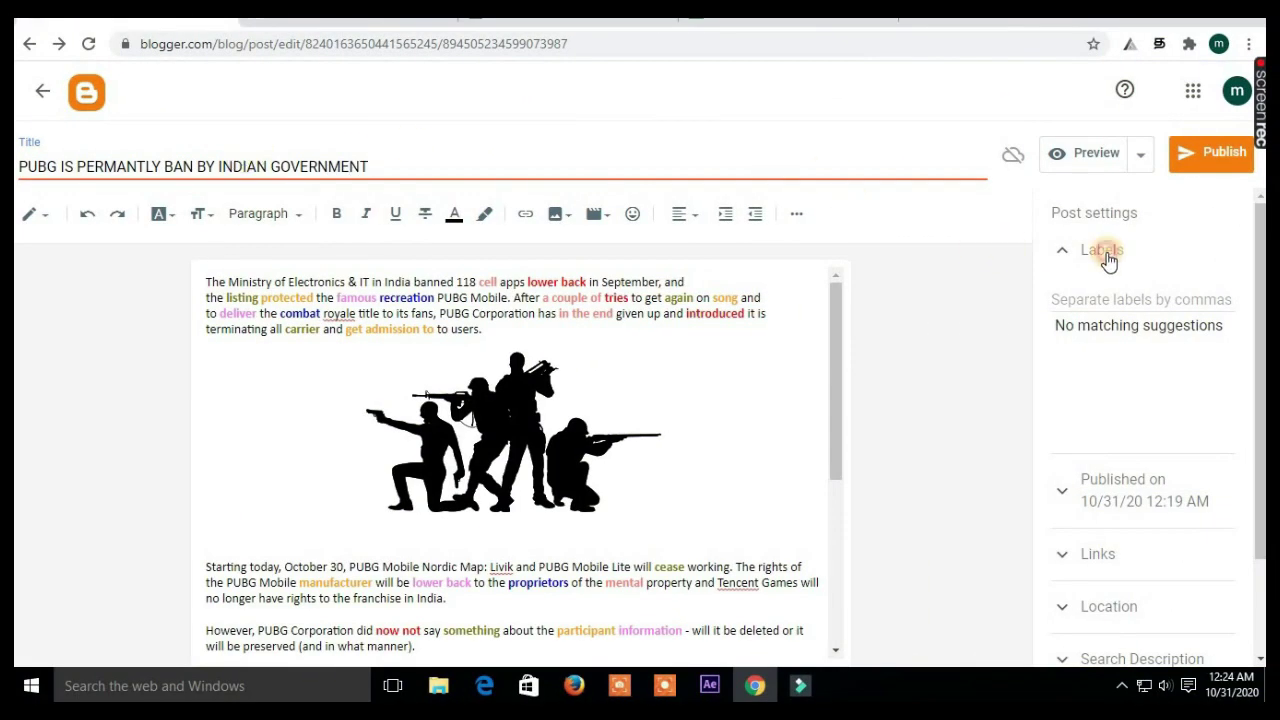
Add the label App Review to the post
{"action": "left_click", "coordinate": [1104, 254]}
{"action": "left_click", "coordinate": [1098, 258]}
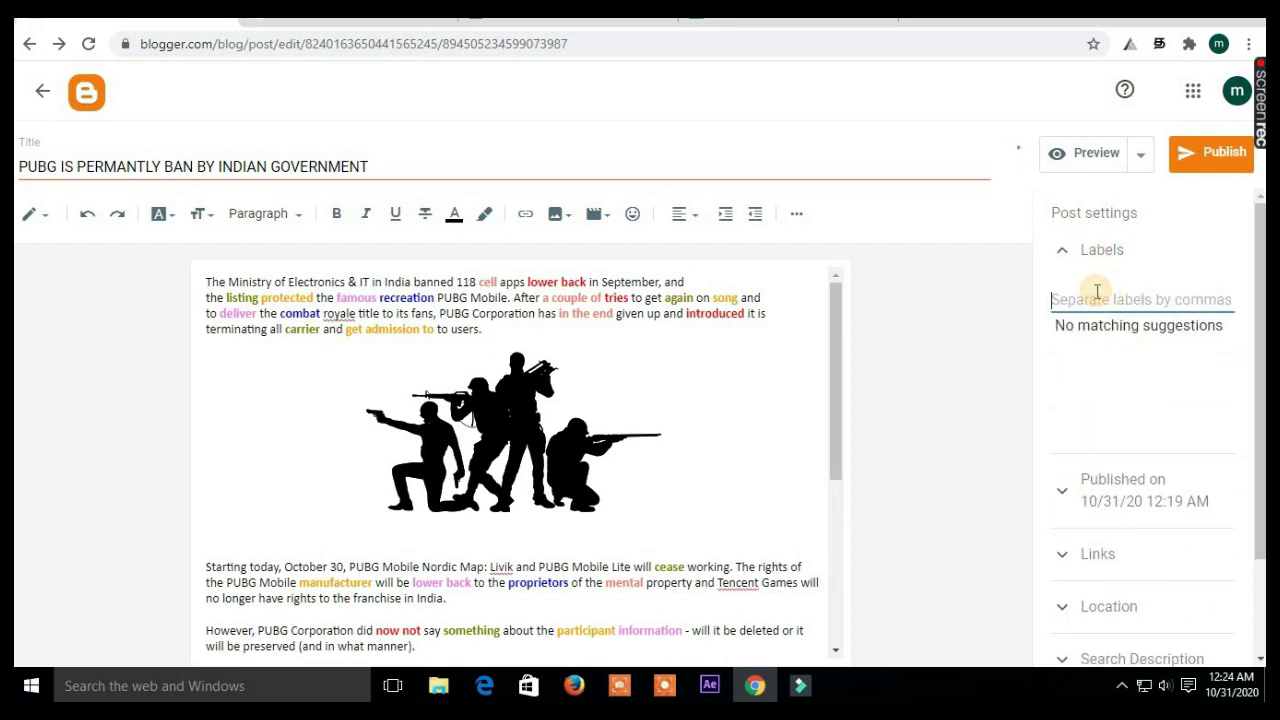
{"action": "key", "text": "BackSpace"}
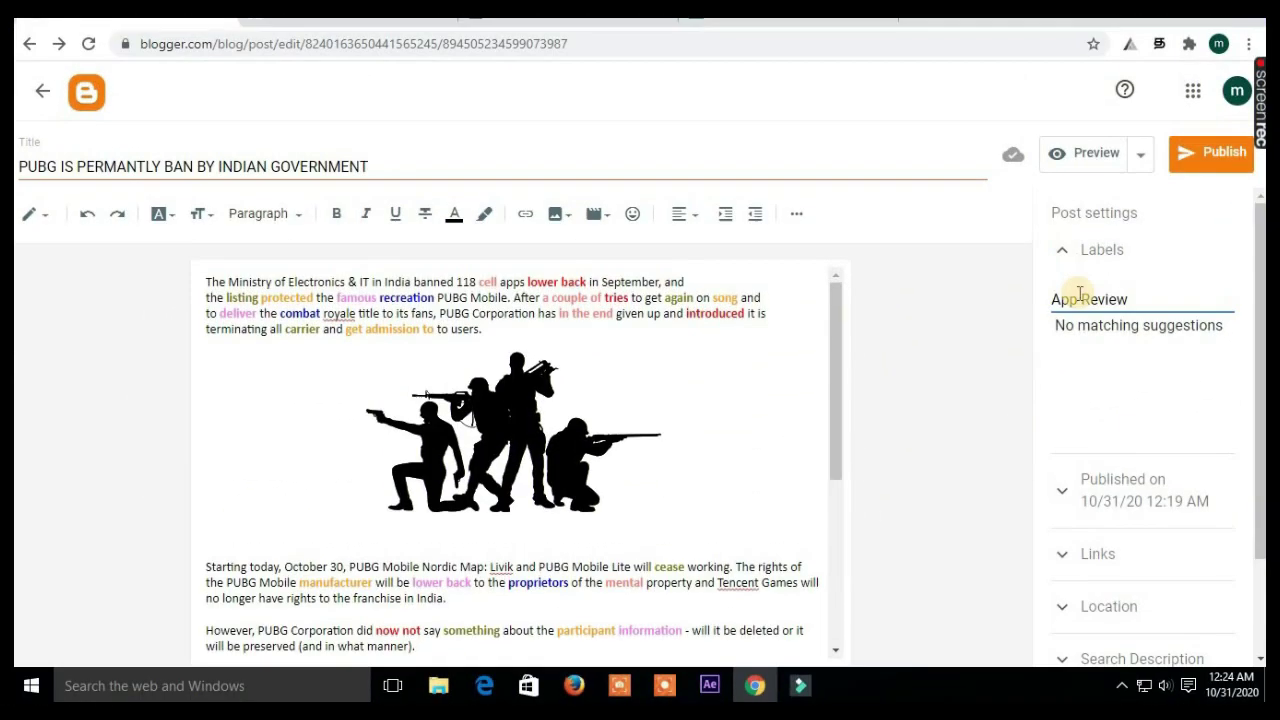
{"action": "left_click", "coordinate": [1072, 250]}
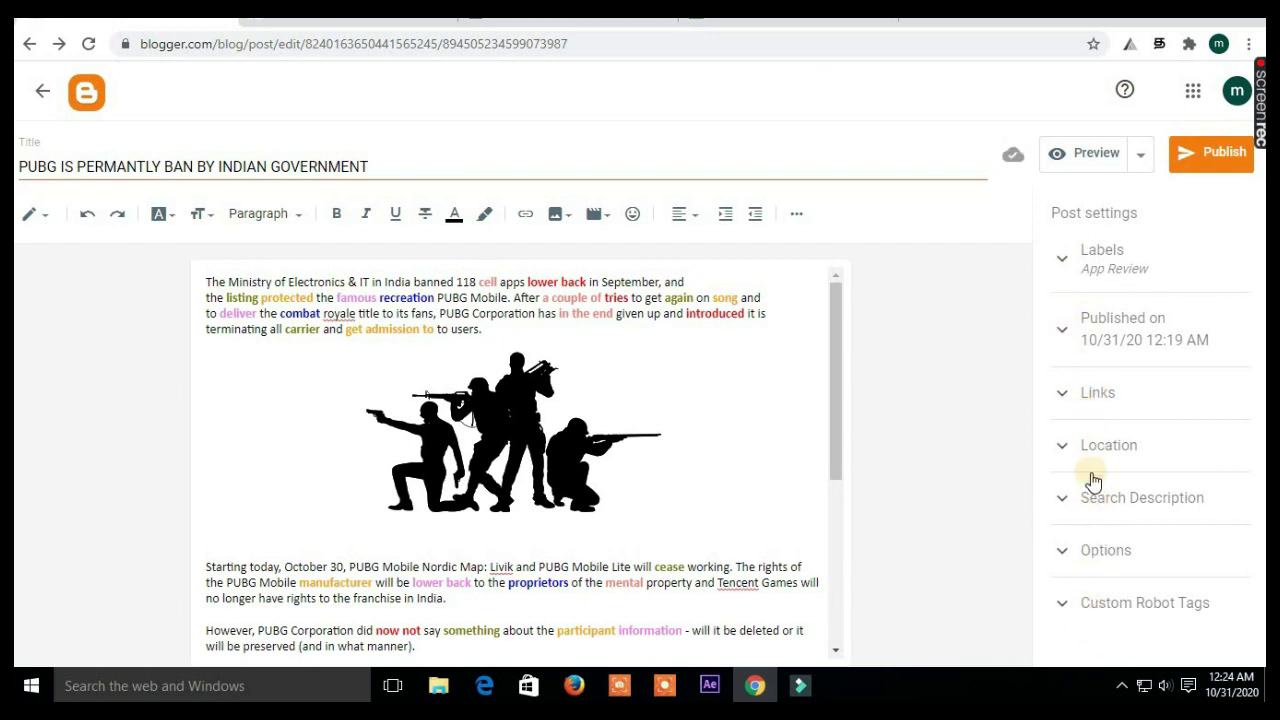
Set the post's location to India by searching for it on the map, and enter India as the location name
{"action": "left_click", "coordinate": [1086, 405]}
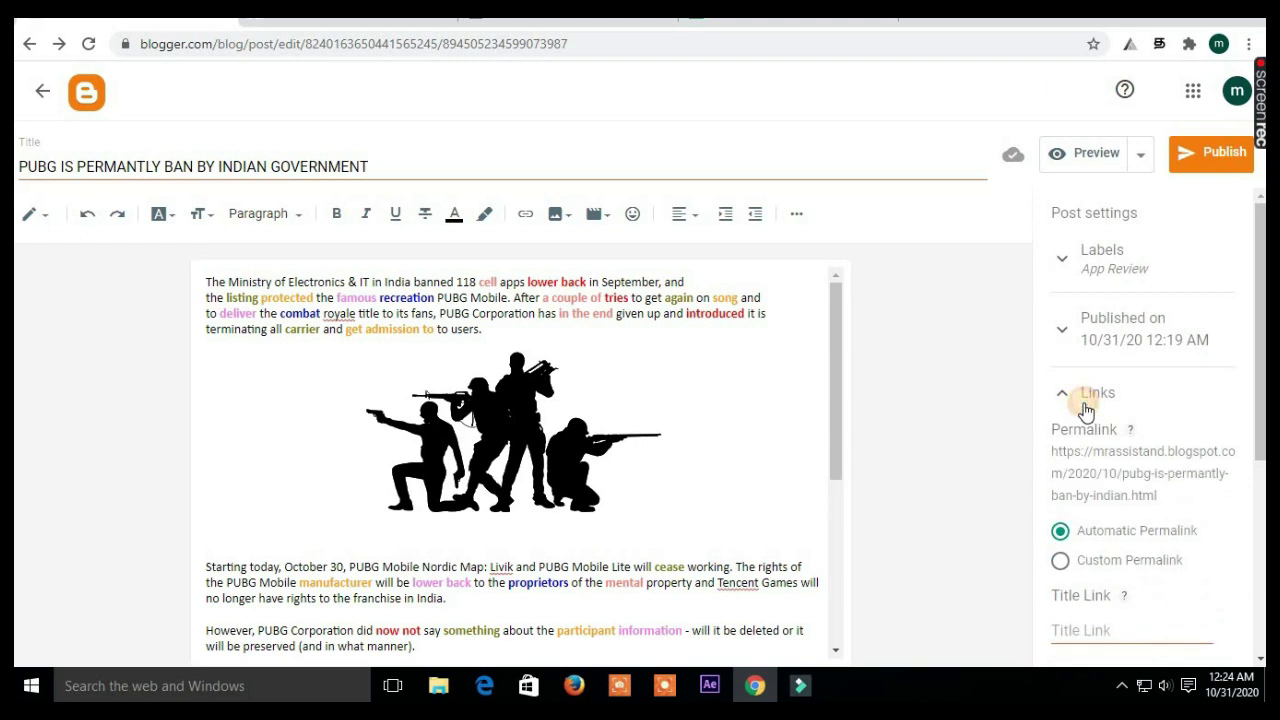
{"action": "left_click", "coordinate": [1085, 406]}
{"action": "left_click", "coordinate": [1081, 452]}
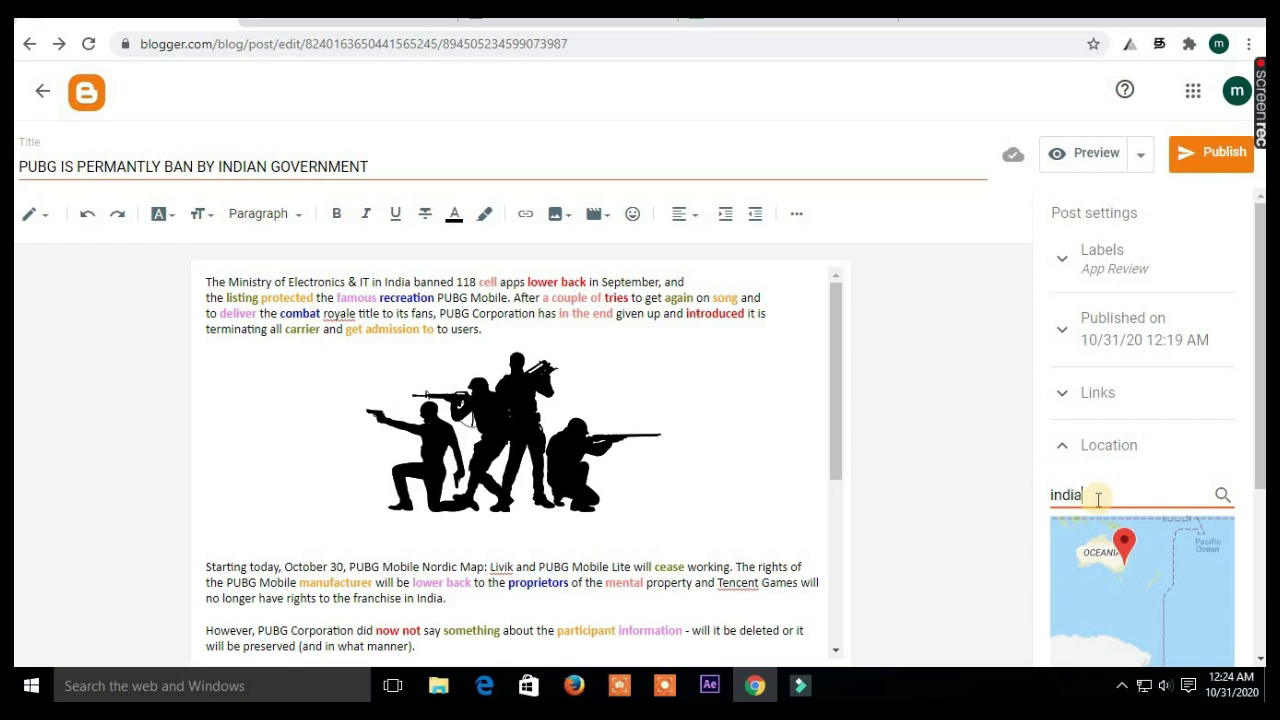
{"action": "type", "text": "india"}
{"action": "key", "text": "Return"}
{"action": "left_click", "coordinate": [1094, 560]}
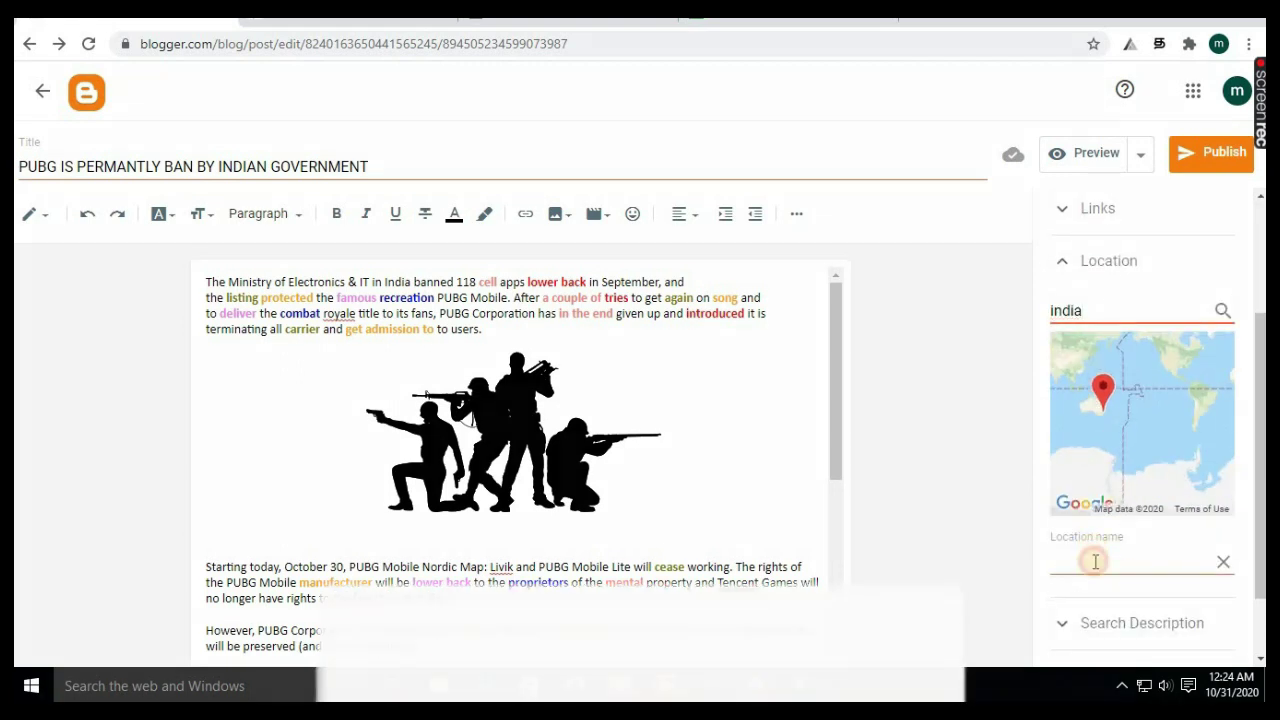
{"action": "type", "text": "i"}
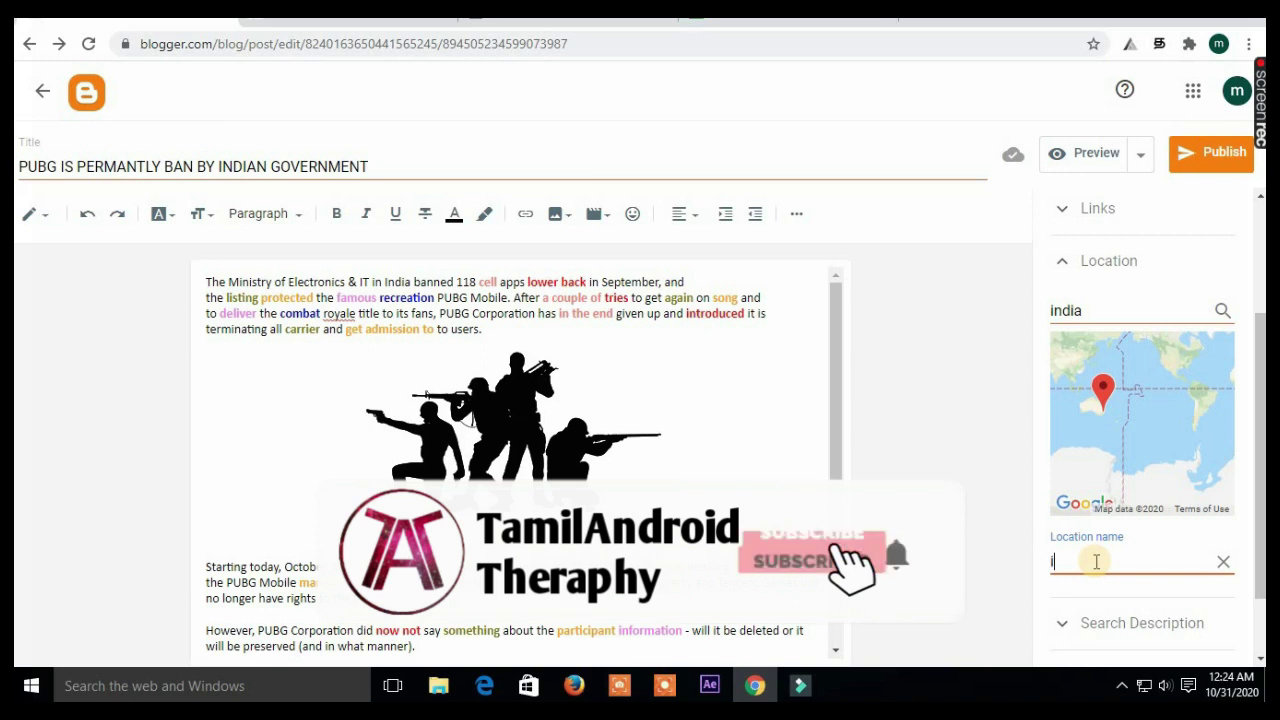
{"action": "type", "text": "ndia"}
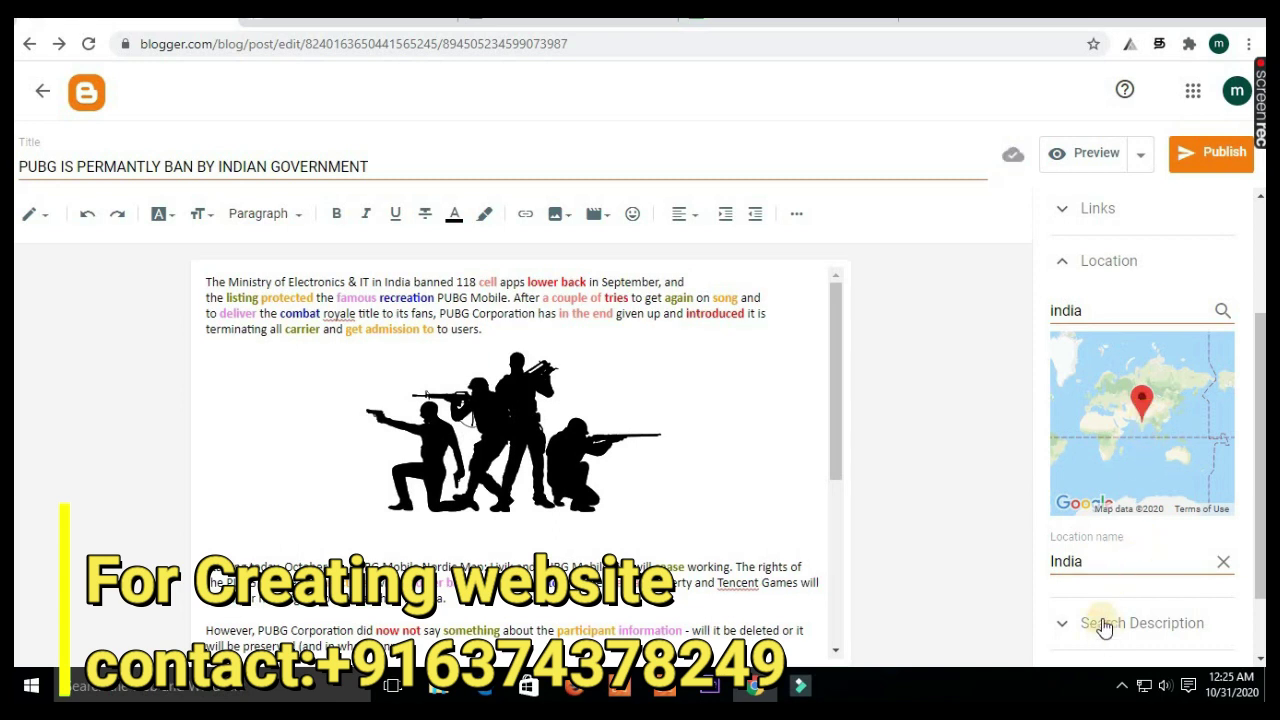
Open the post's search description setting
{"action": "scroll", "coordinate": [1095, 600], "scroll_direction": "down", "scroll_amount": 1}
{"action": "scroll", "coordinate": [1087, 584], "scroll_direction": "up", "scroll_amount": 1}
{"action": "scroll", "coordinate": [1087, 584], "scroll_direction": "down", "scroll_amount": 1}
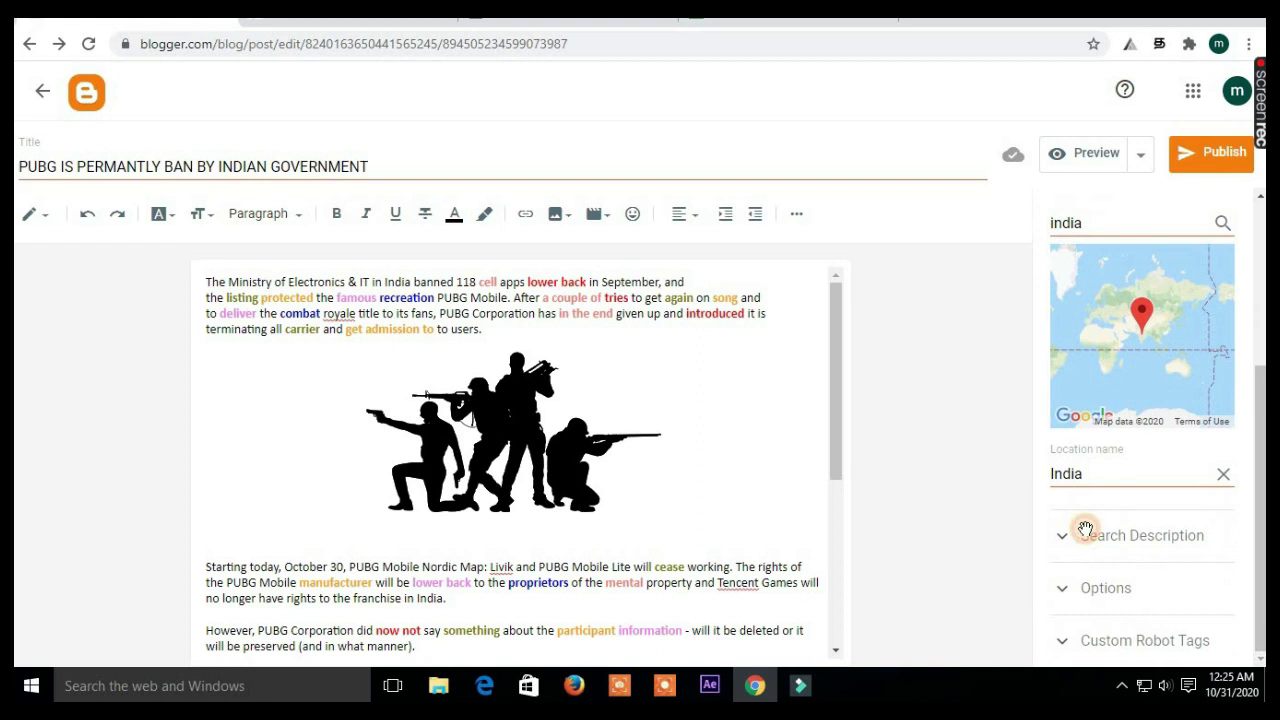
{"action": "left_click", "coordinate": [1085, 532]}
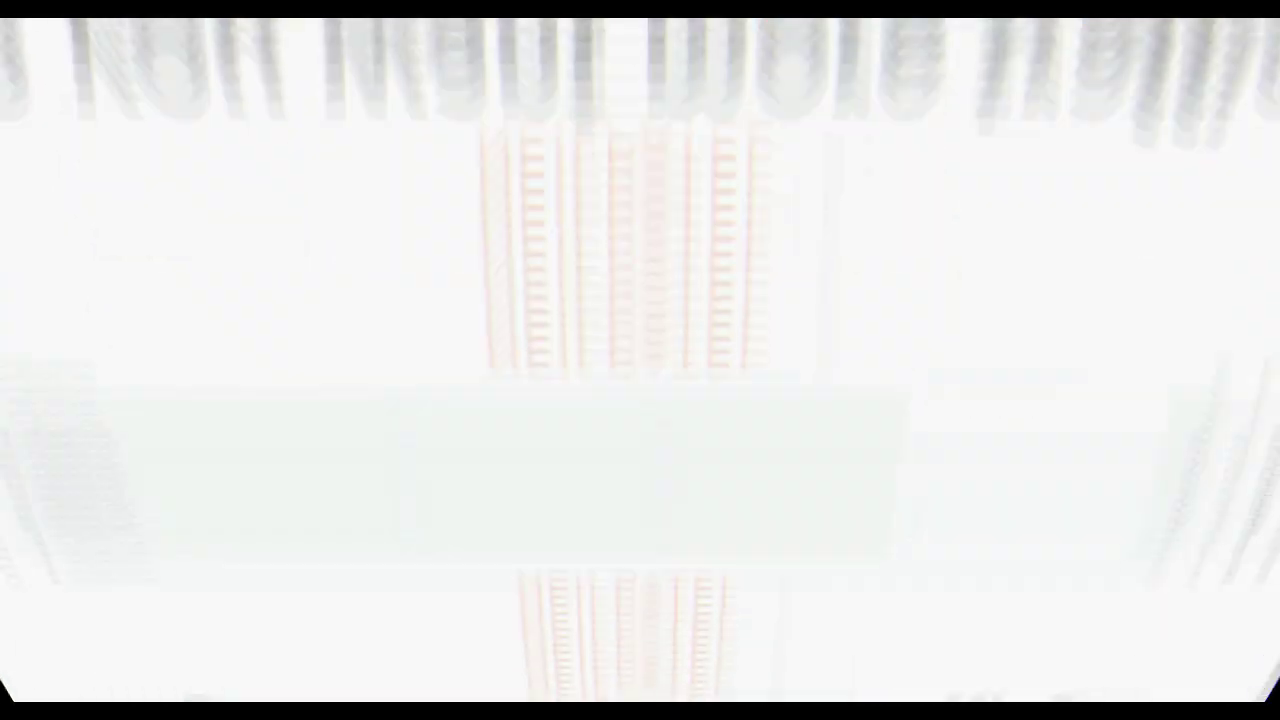
Look up the keyword "pubg ban" in Ubersuggest on the Neil Patel website
{"action": "type", "text": "g ban"}
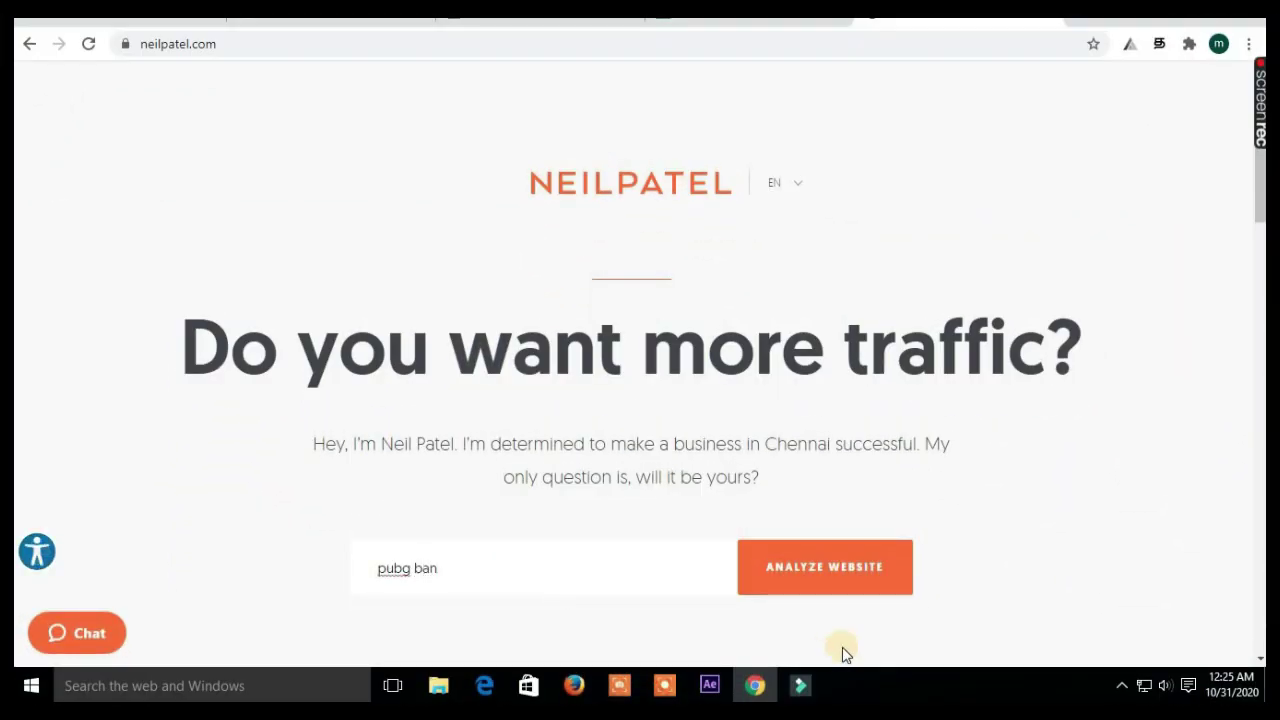
{"action": "left_click", "coordinate": [828, 566]}
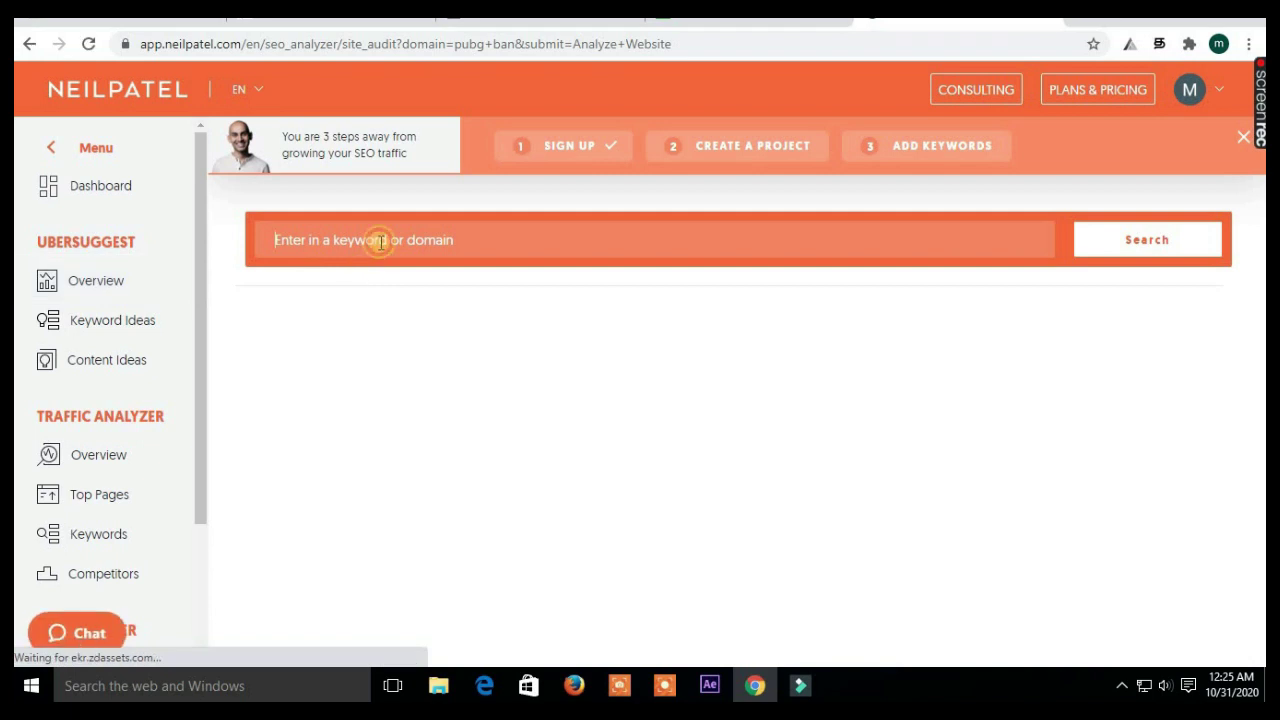
{"action": "type", "text": "pubg"}
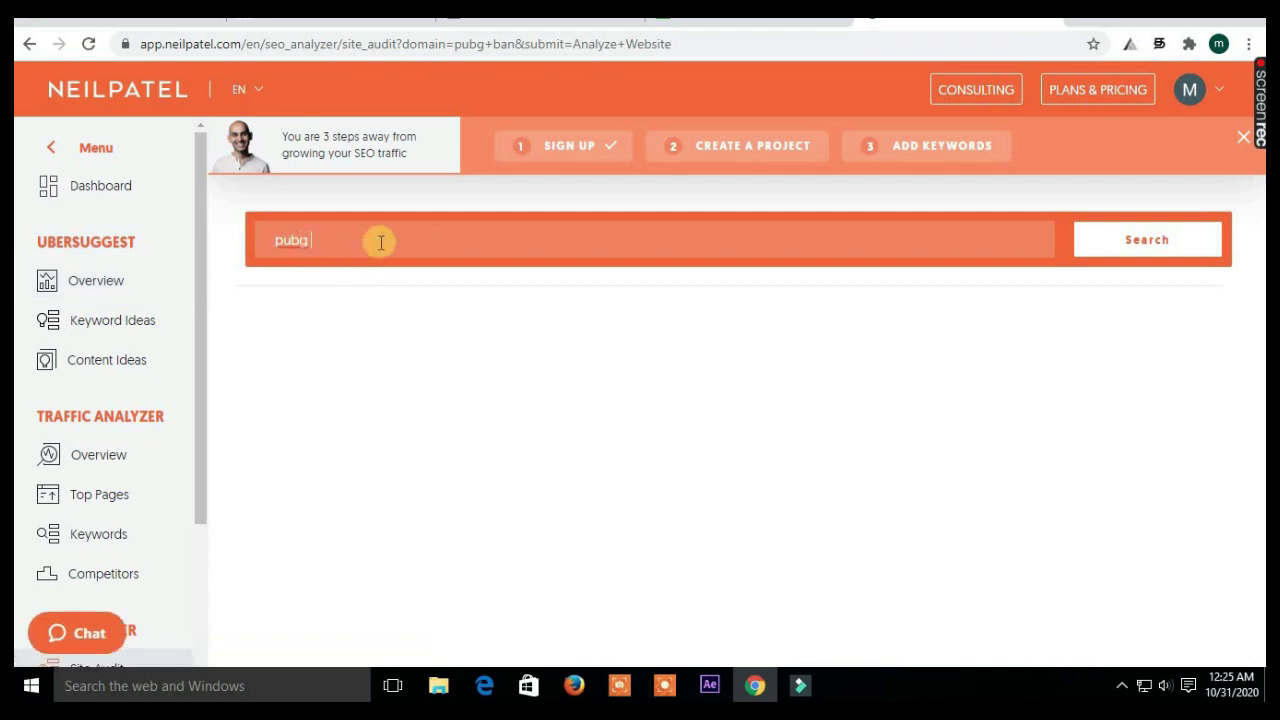
{"action": "type", "text": " ban"}
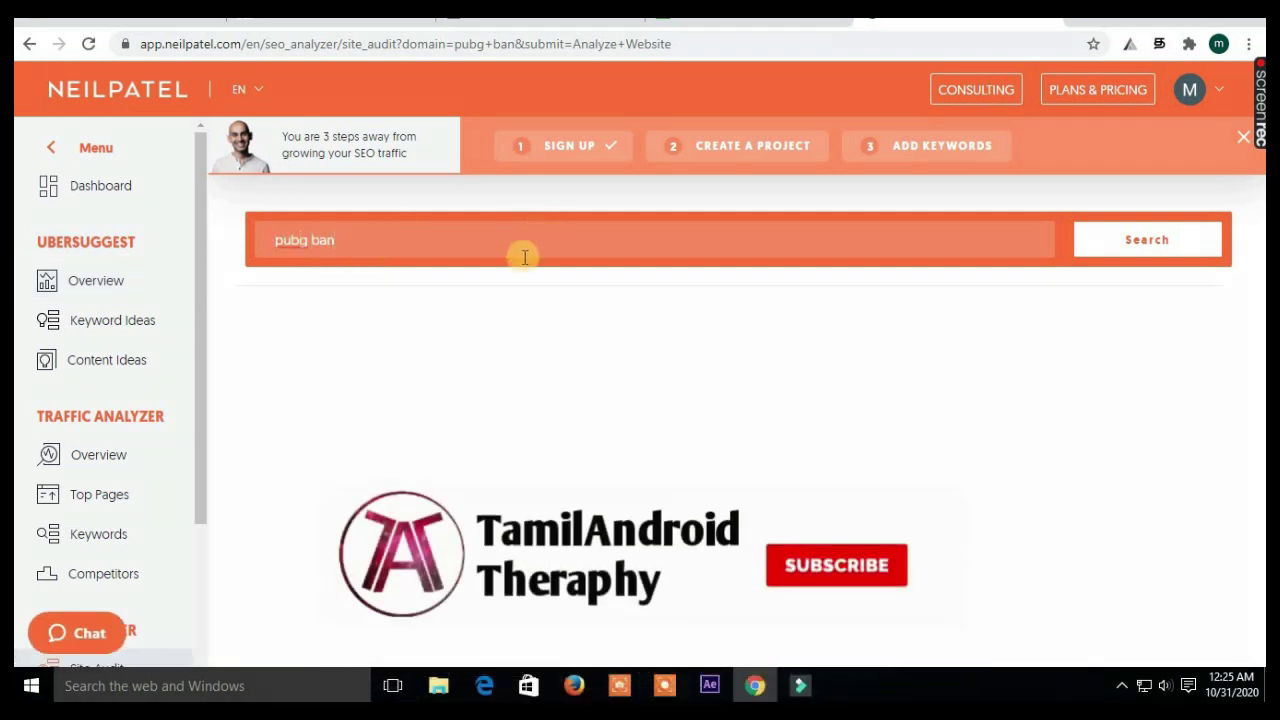
{"action": "left_click", "coordinate": [1135, 265]}
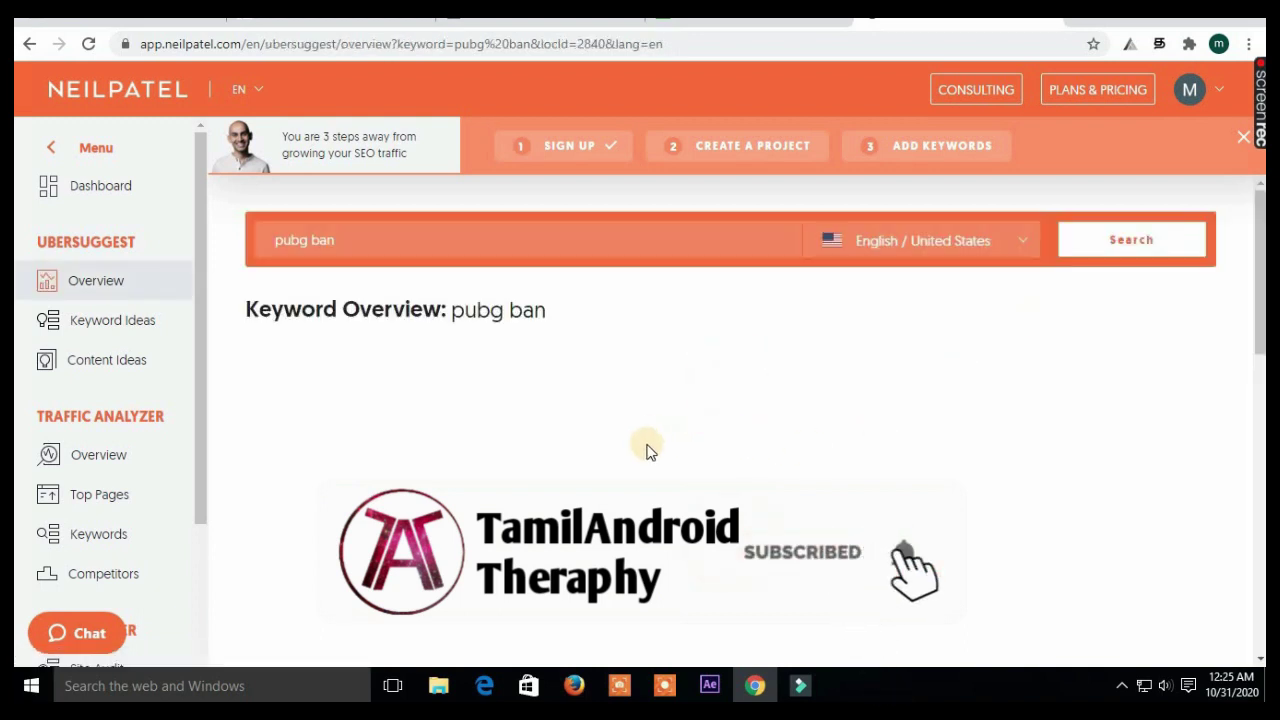
Review the keyword overview, copy the related keyword ideas for "pubg ban" to the clipboard, and return to the Blogger post
{"action": "scroll", "coordinate": [577, 491], "scroll_direction": "down", "scroll_amount": 5}
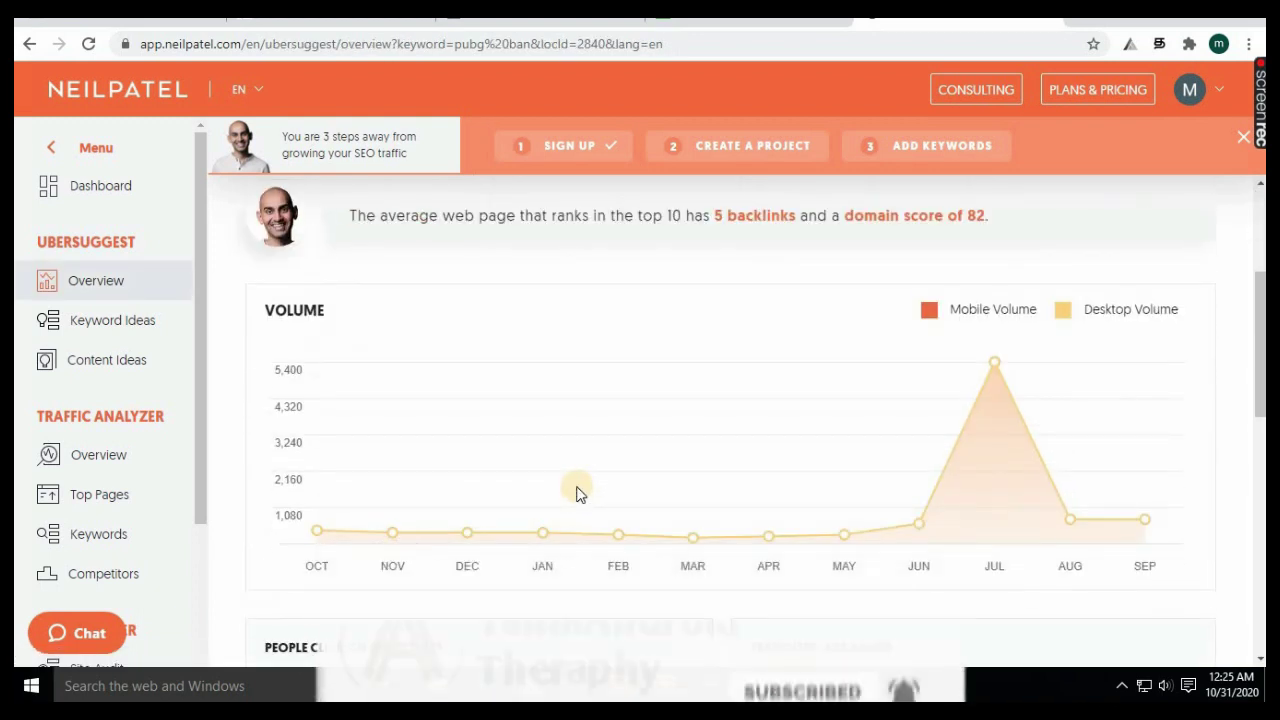
{"action": "scroll", "coordinate": [800, 509], "scroll_direction": "down", "scroll_amount": 7}
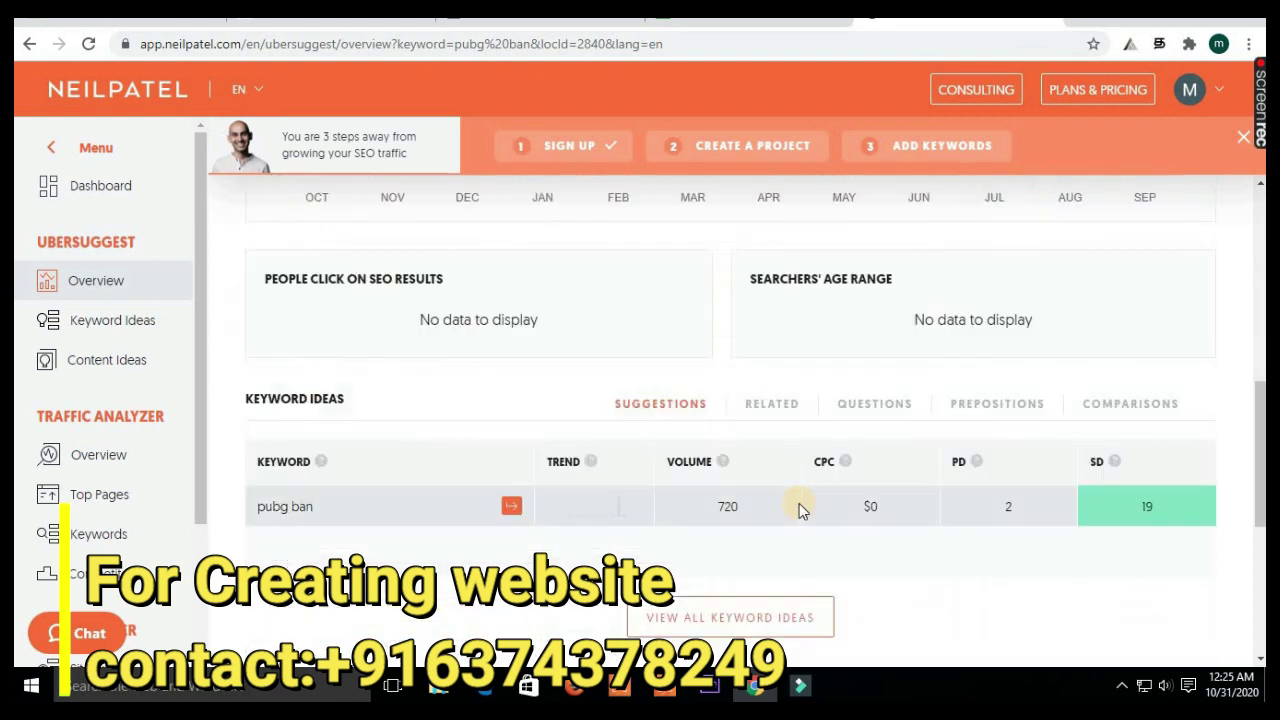
{"action": "scroll", "coordinate": [920, 431], "scroll_direction": "up", "scroll_amount": 5}
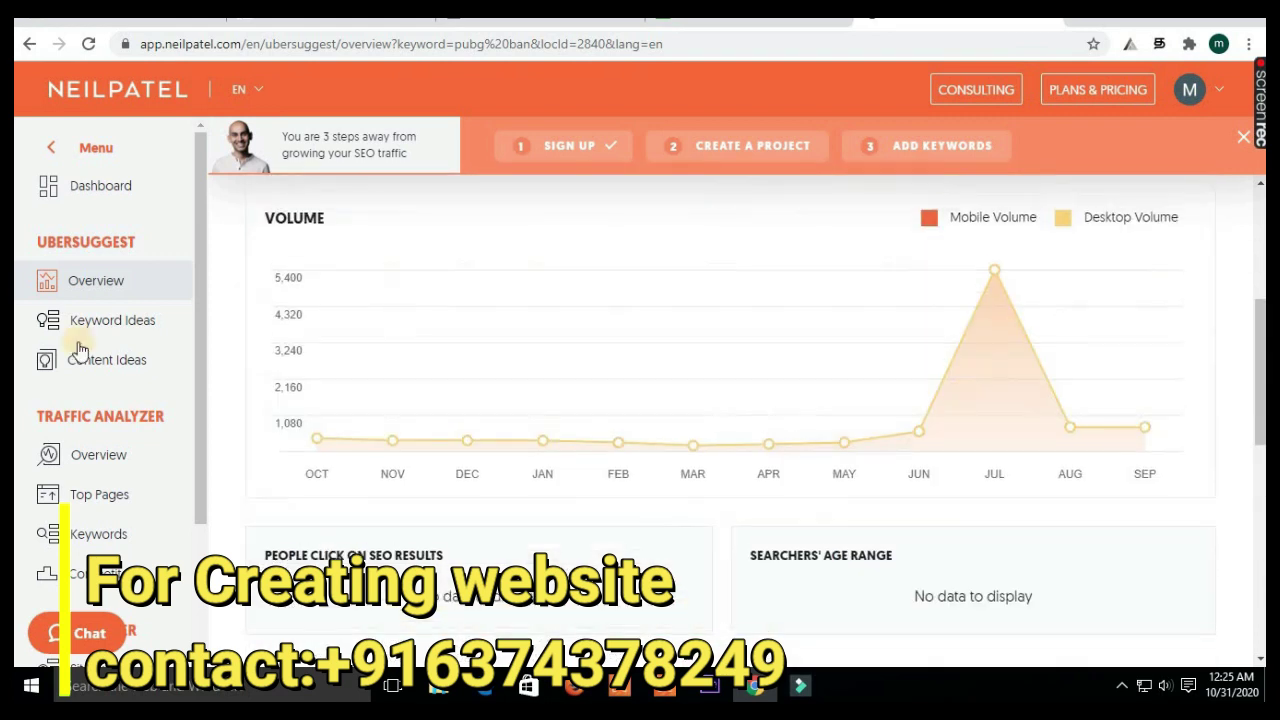
{"action": "left_click", "coordinate": [117, 325]}
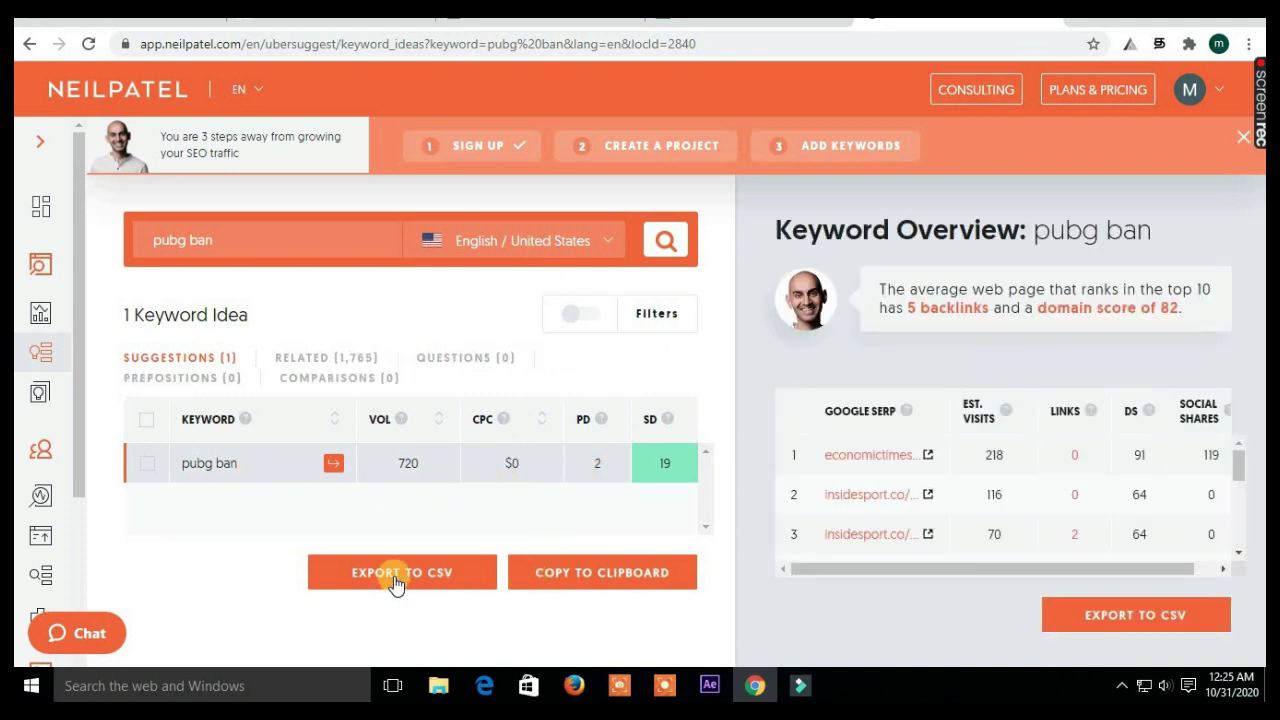
{"action": "scroll", "coordinate": [920, 490], "scroll_direction": "down", "scroll_amount": 2}
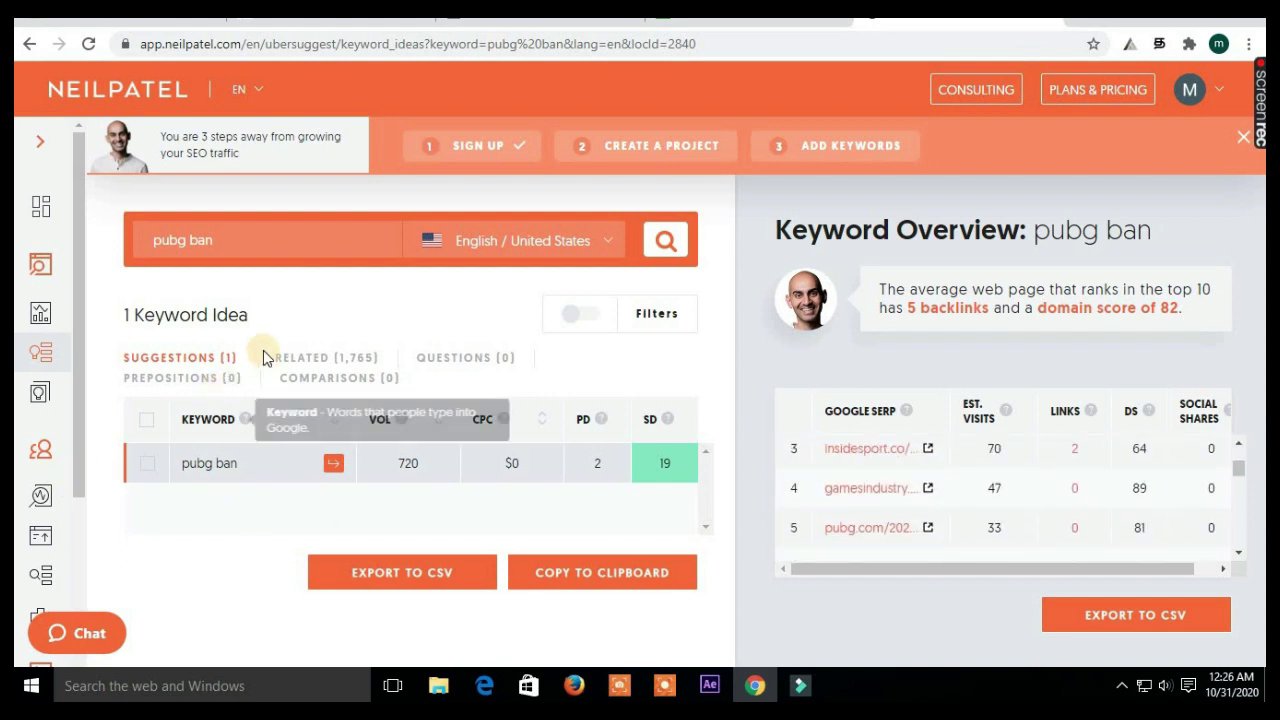
{"action": "left_click", "coordinate": [349, 367]}
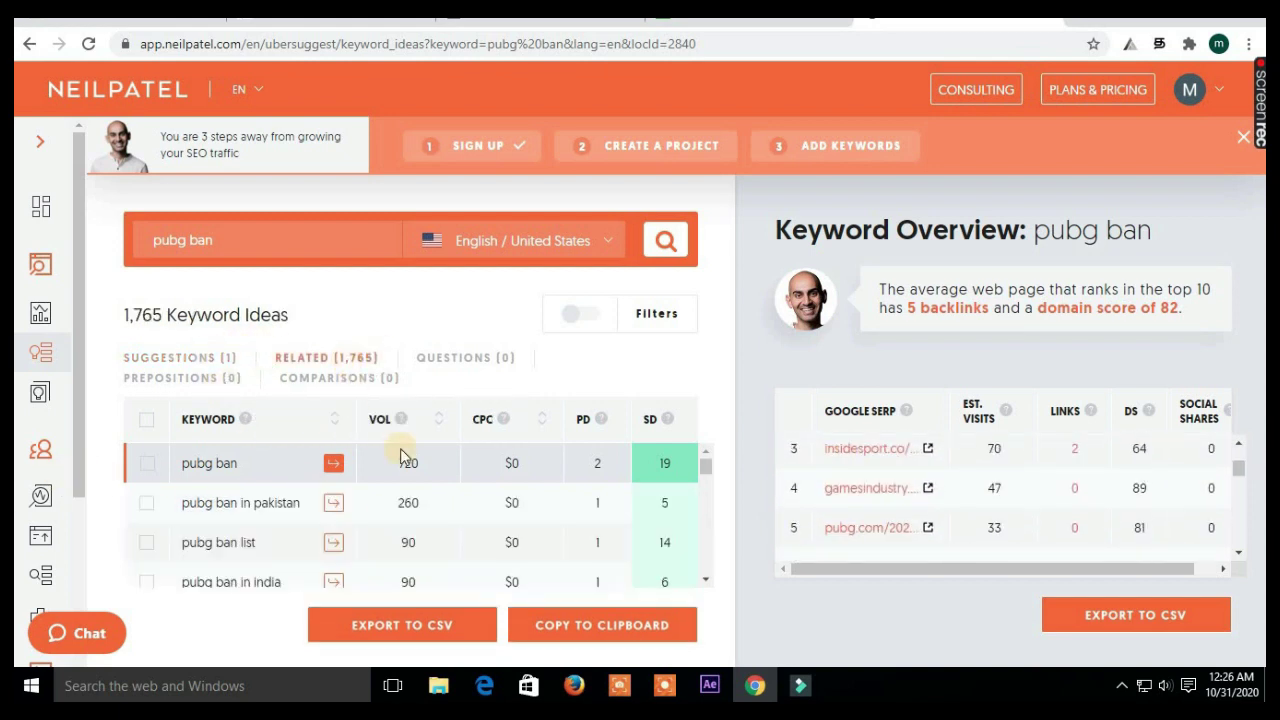
{"action": "left_click", "coordinate": [598, 630]}
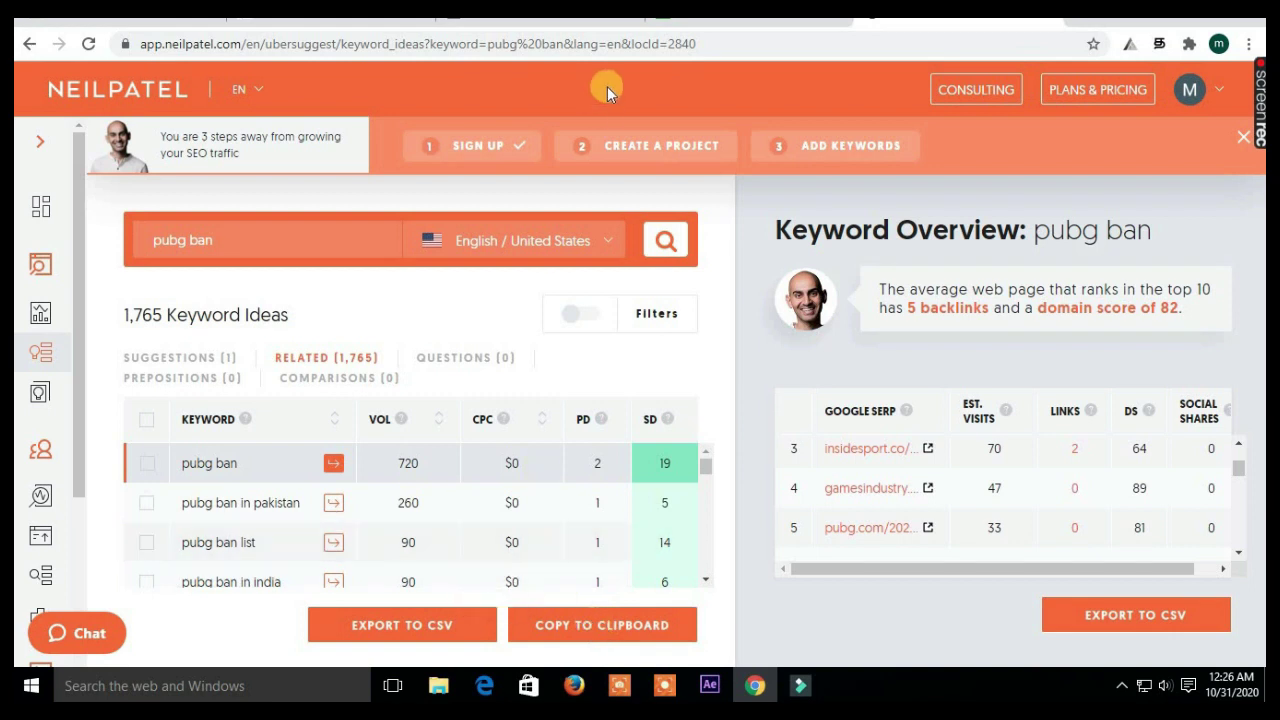
{"action": "left_click", "coordinate": [150, 20]}
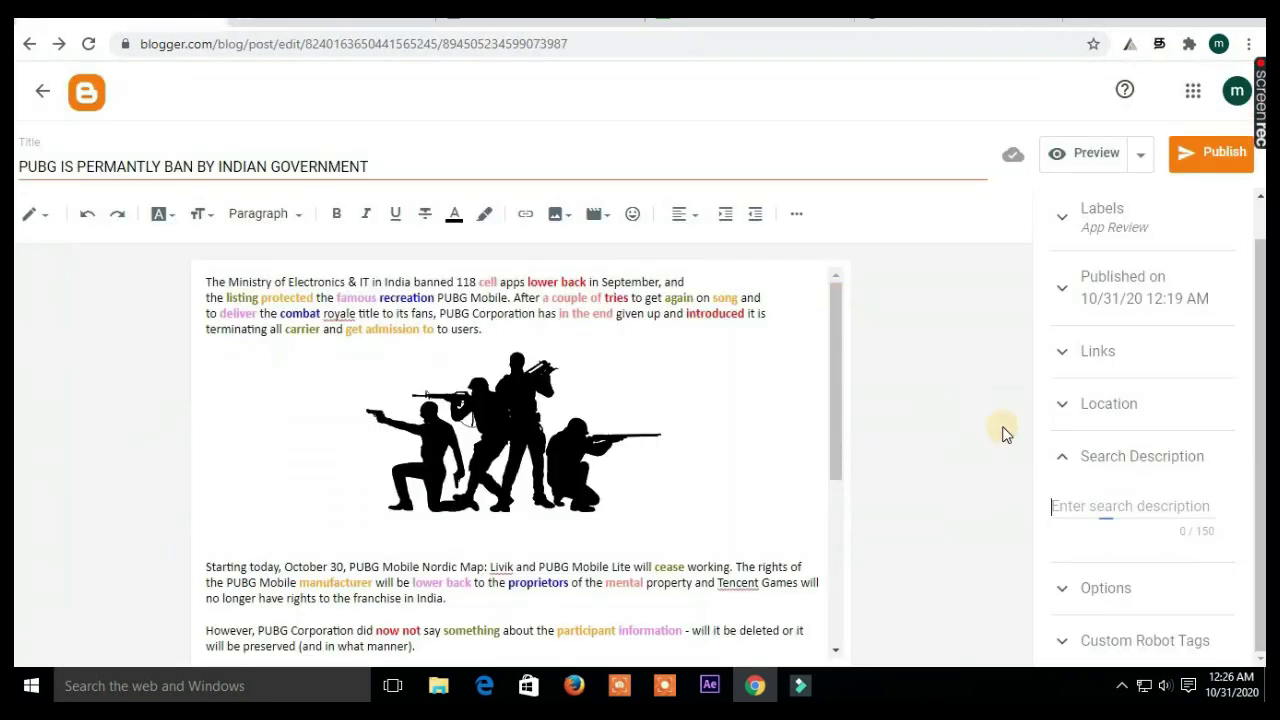
Paste the copied "pubg ban" keyword ideas into the post's search description and expand the post's Options settings
{"action": "right_click", "coordinate": [1092, 505]}
{"action": "left_click", "coordinate": [1105, 360]}
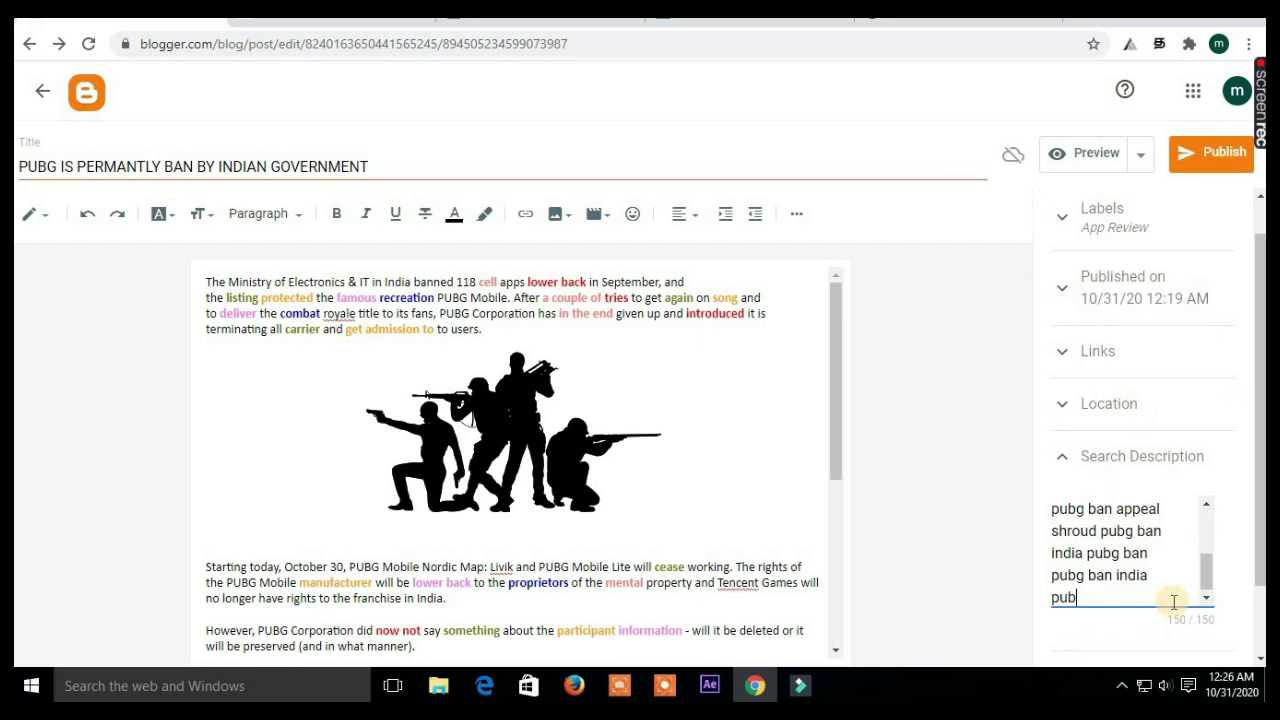
{"action": "scroll", "coordinate": [1168, 615], "scroll_direction": "down", "scroll_amount": 1}
{"action": "left_click", "coordinate": [1110, 590]}
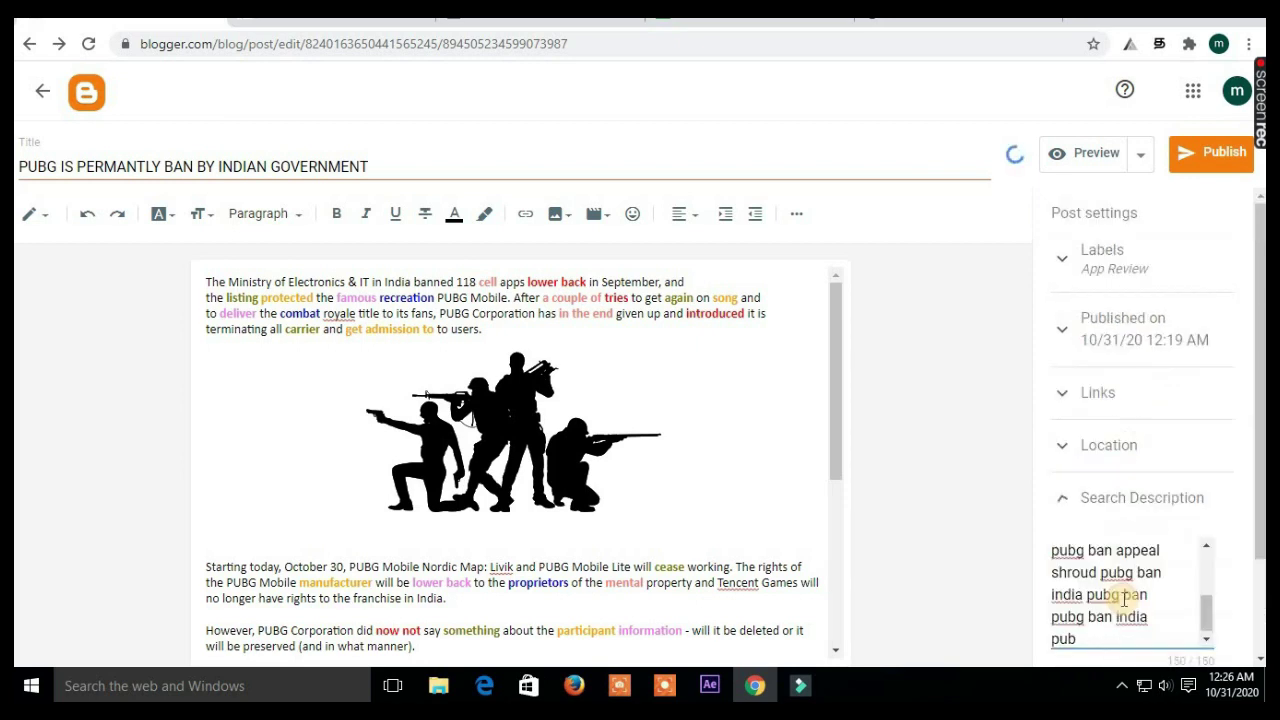
{"action": "scroll", "coordinate": [1146, 543], "scroll_direction": "up", "scroll_amount": 1}
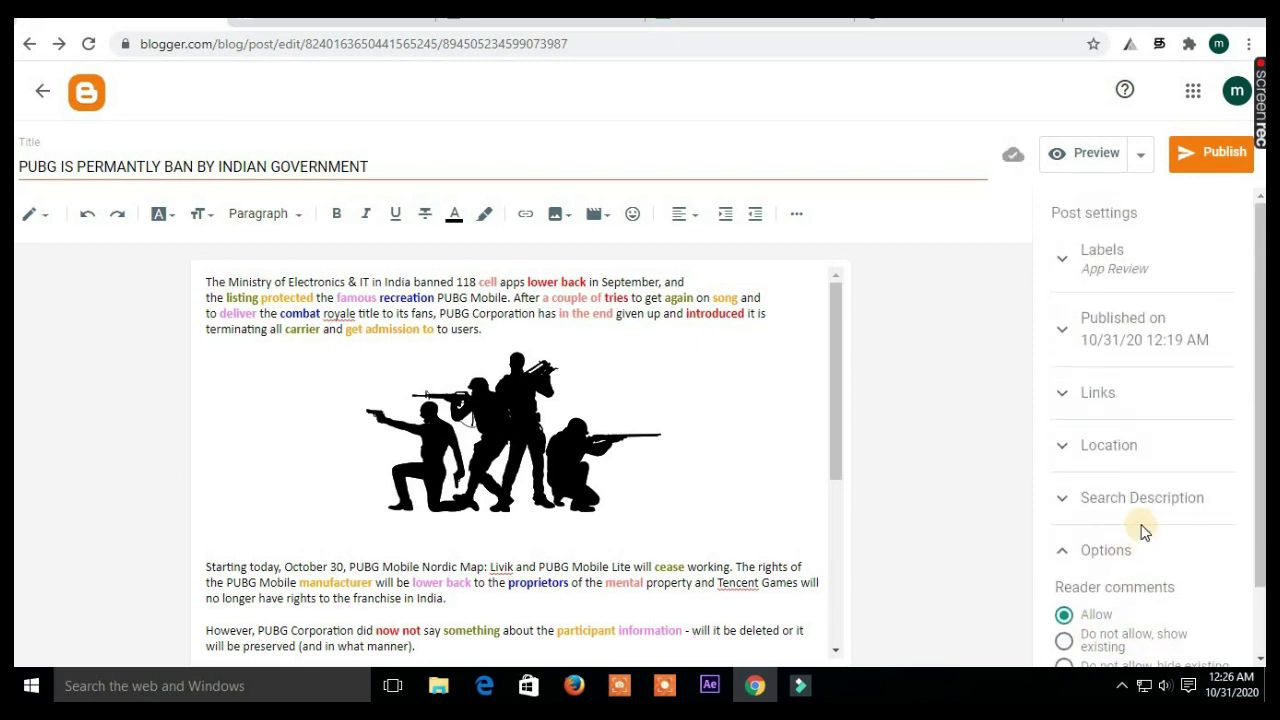
Publish the PUBG ban post to the blog and open its live page
{"action": "left_click", "coordinate": [1224, 153]}
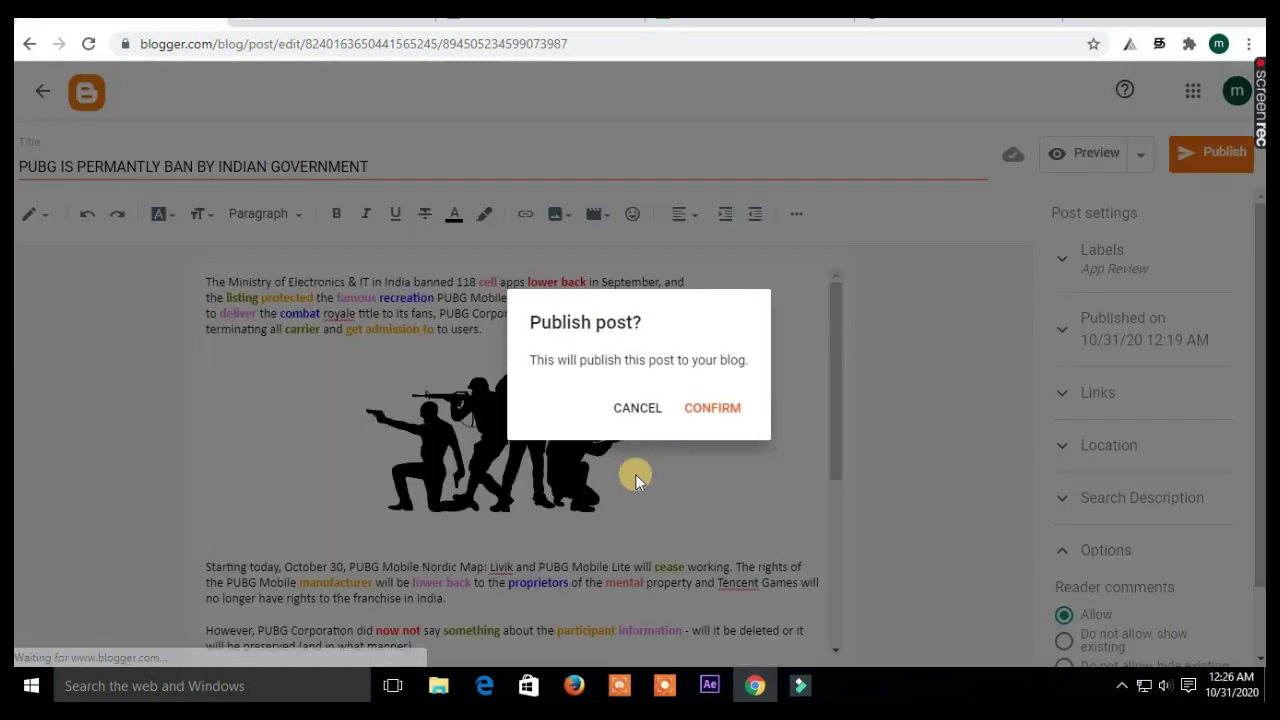
{"action": "left_click", "coordinate": [722, 404]}
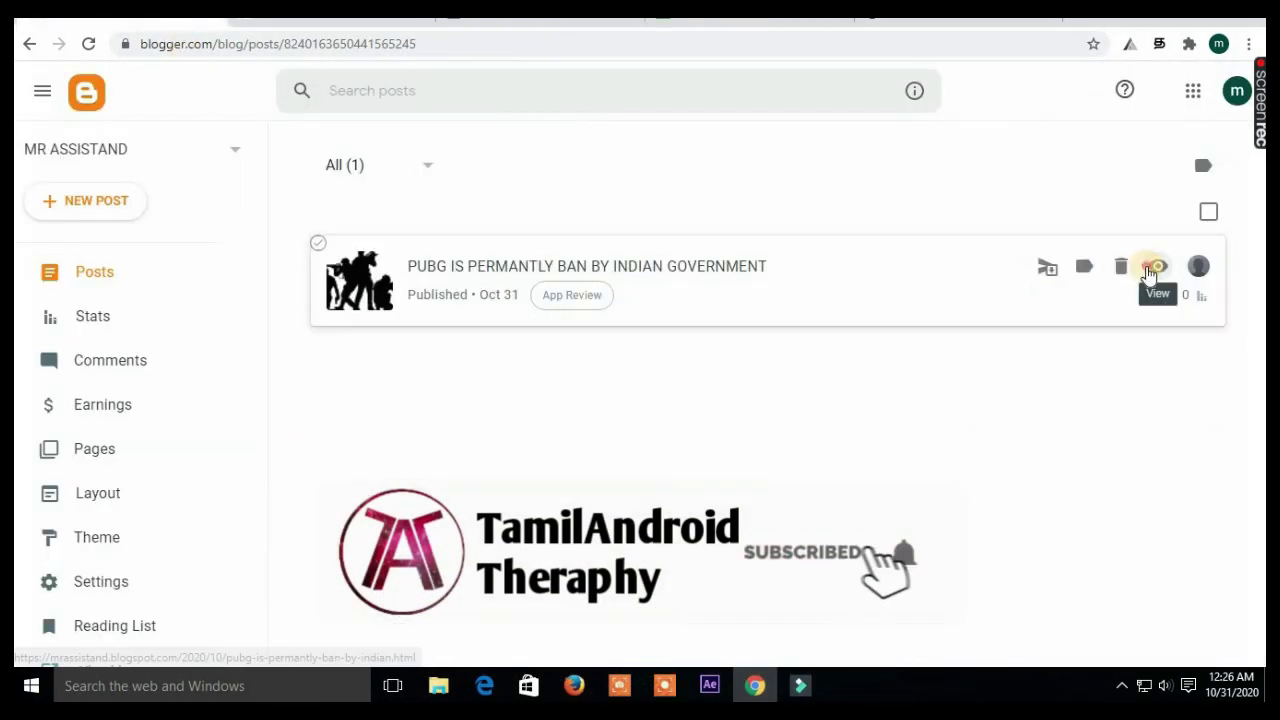
{"action": "left_click", "coordinate": [1152, 268]}
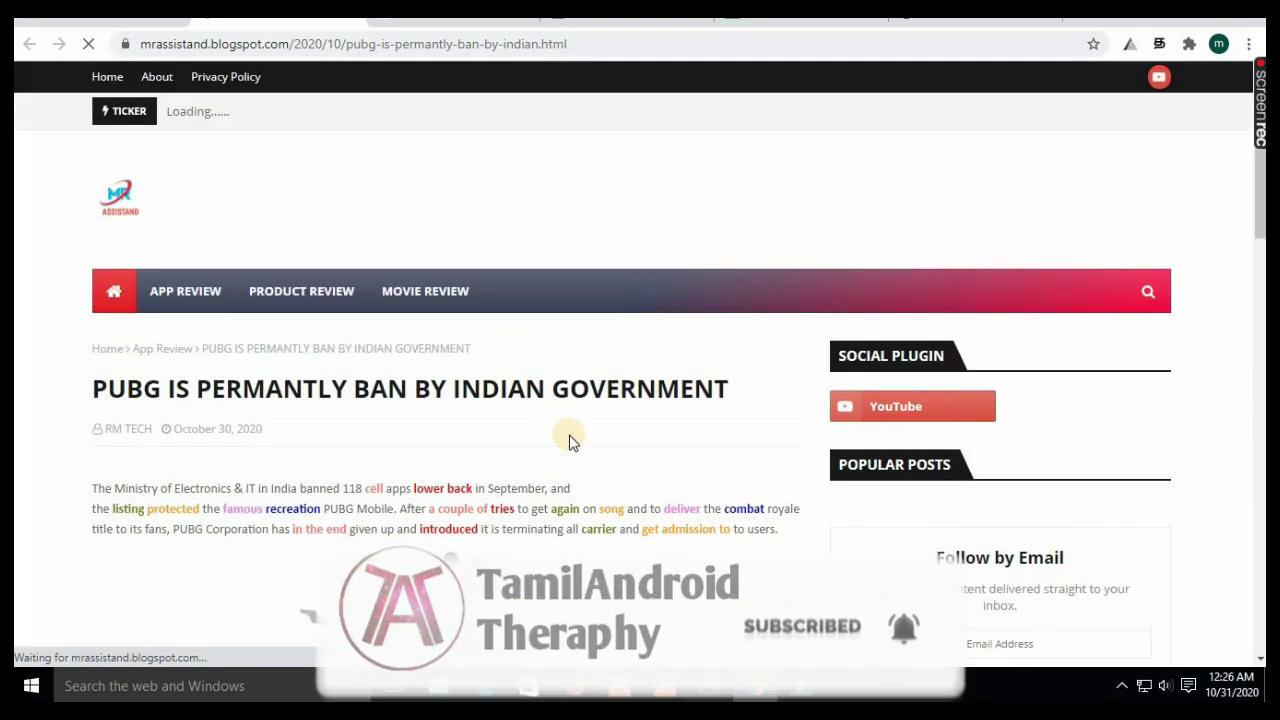
Review the published post and the blog's home page, reading the post page down to its comments and footer
{"action": "scroll", "coordinate": [571, 443], "scroll_direction": "down", "scroll_amount": 3}
{"action": "scroll", "coordinate": [214, 320], "scroll_direction": "up", "scroll_amount": 3}
{"action": "scroll", "coordinate": [118, 113], "scroll_direction": "down", "scroll_amount": 2}
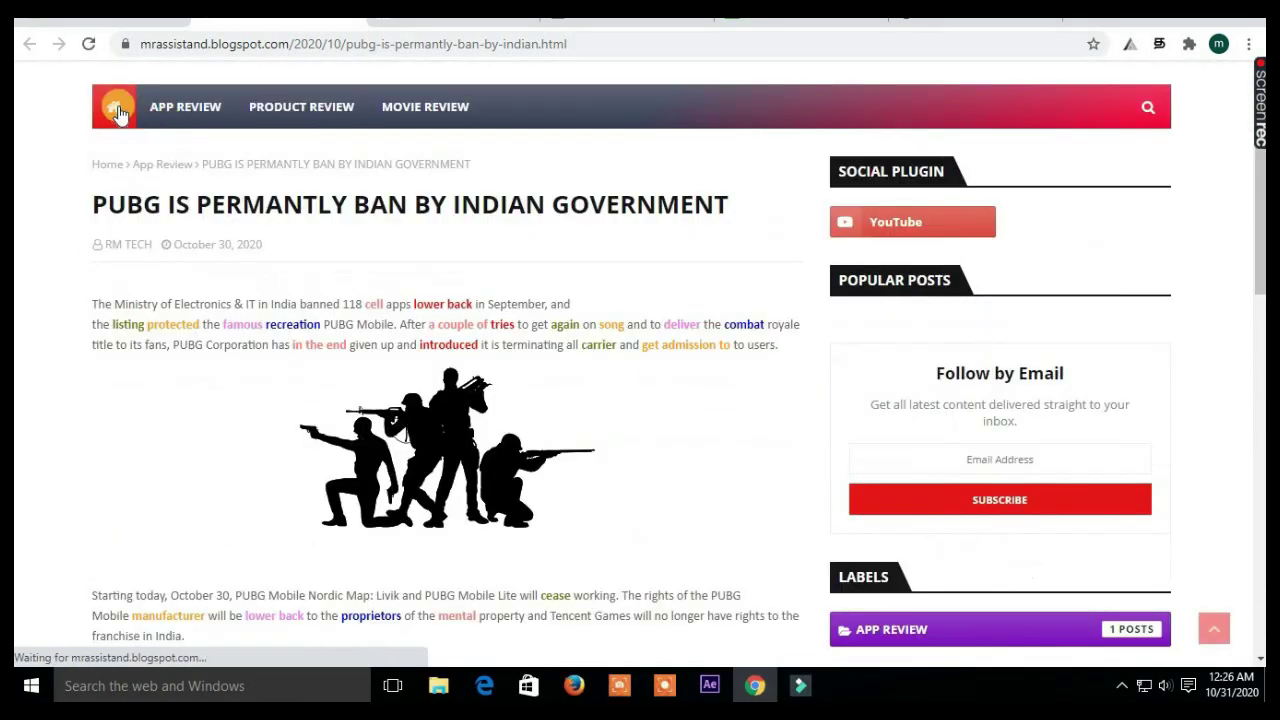
{"action": "left_click", "coordinate": [170, 158]}
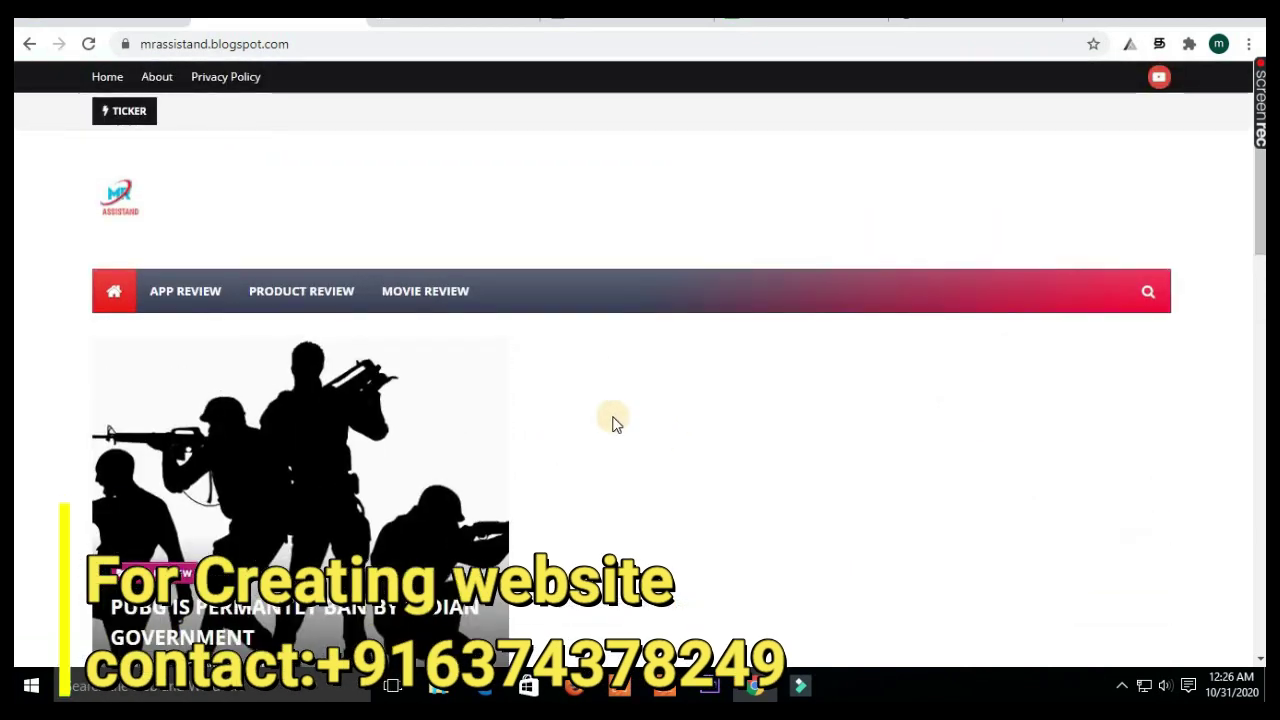
{"action": "left_click", "coordinate": [195, 485]}
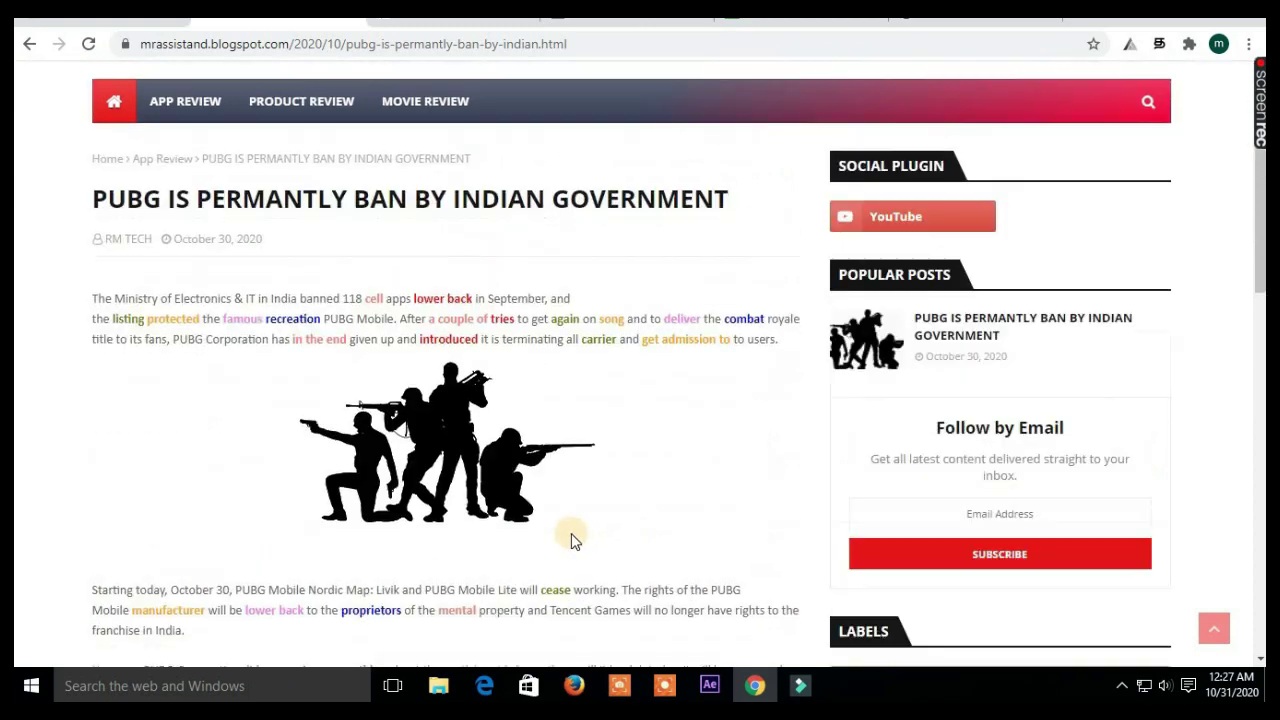
{"action": "scroll", "coordinate": [571, 534], "scroll_direction": "down", "scroll_amount": 10}
{"action": "scroll", "coordinate": [535, 570], "scroll_direction": "down", "scroll_amount": 7}
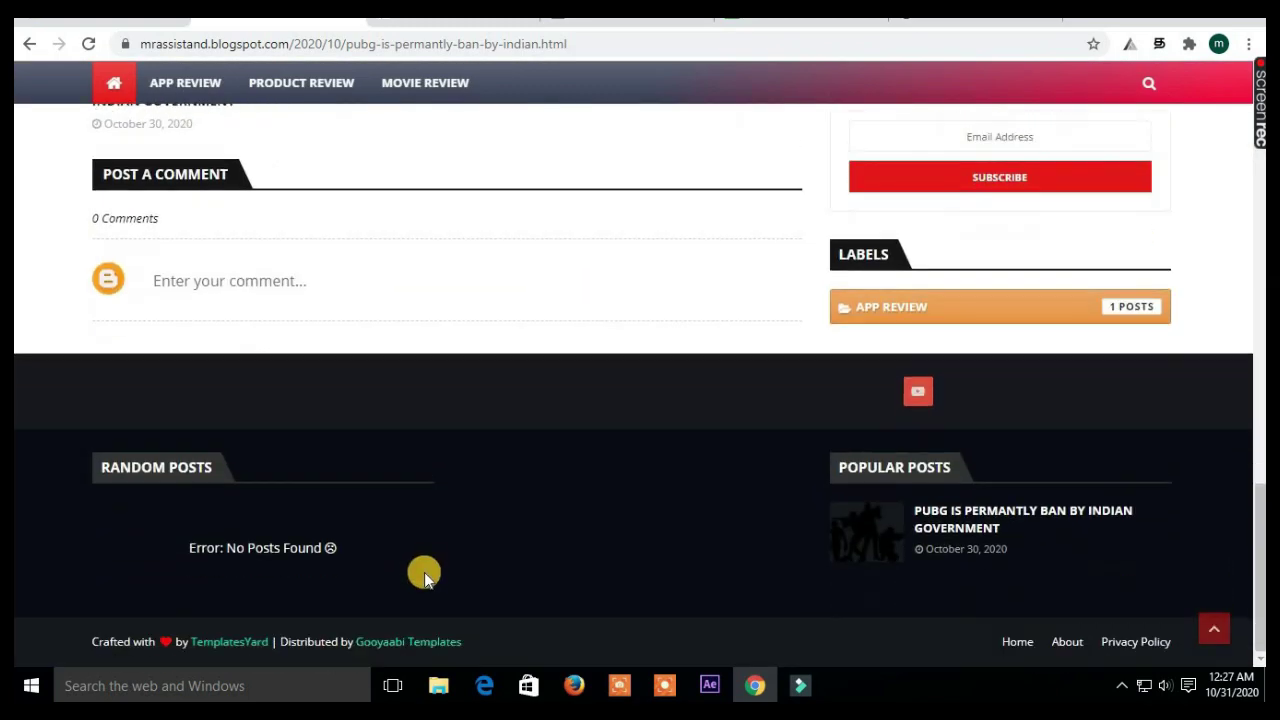
{"action": "scroll", "coordinate": [424, 578], "scroll_direction": "up", "scroll_amount": 15}
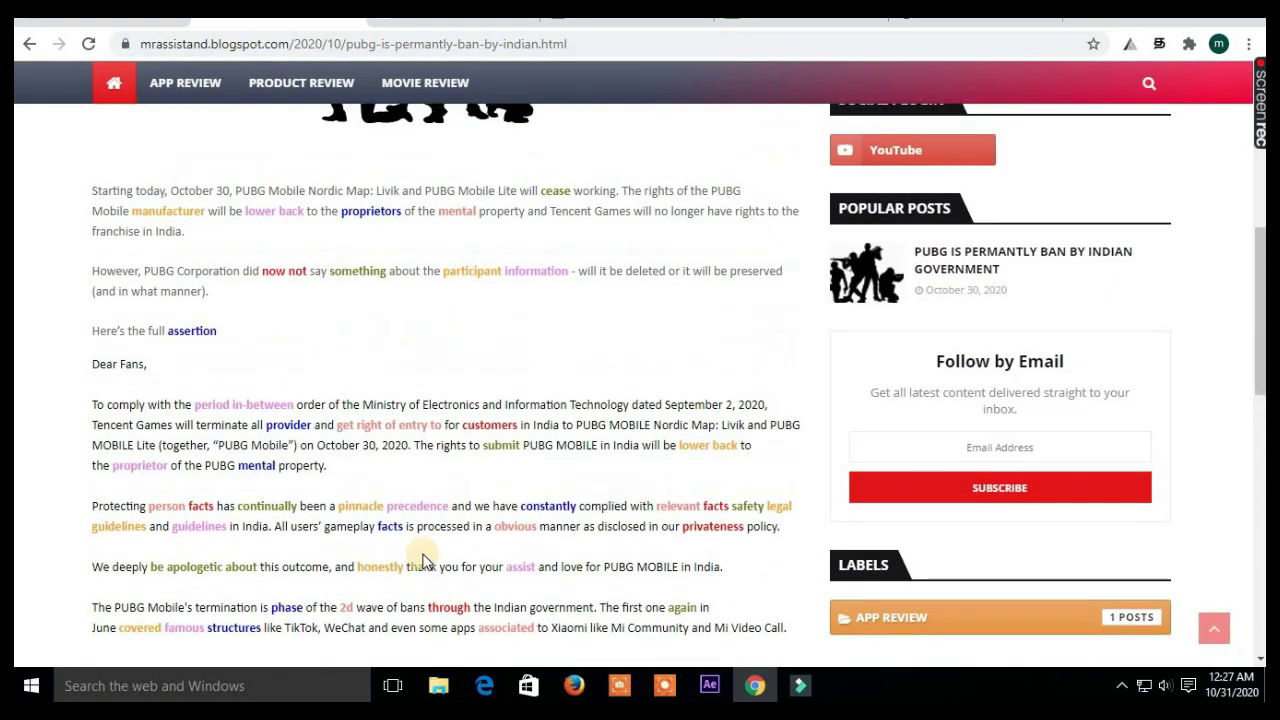
{"action": "scroll", "coordinate": [384, 493], "scroll_direction": "up", "scroll_amount": 1}
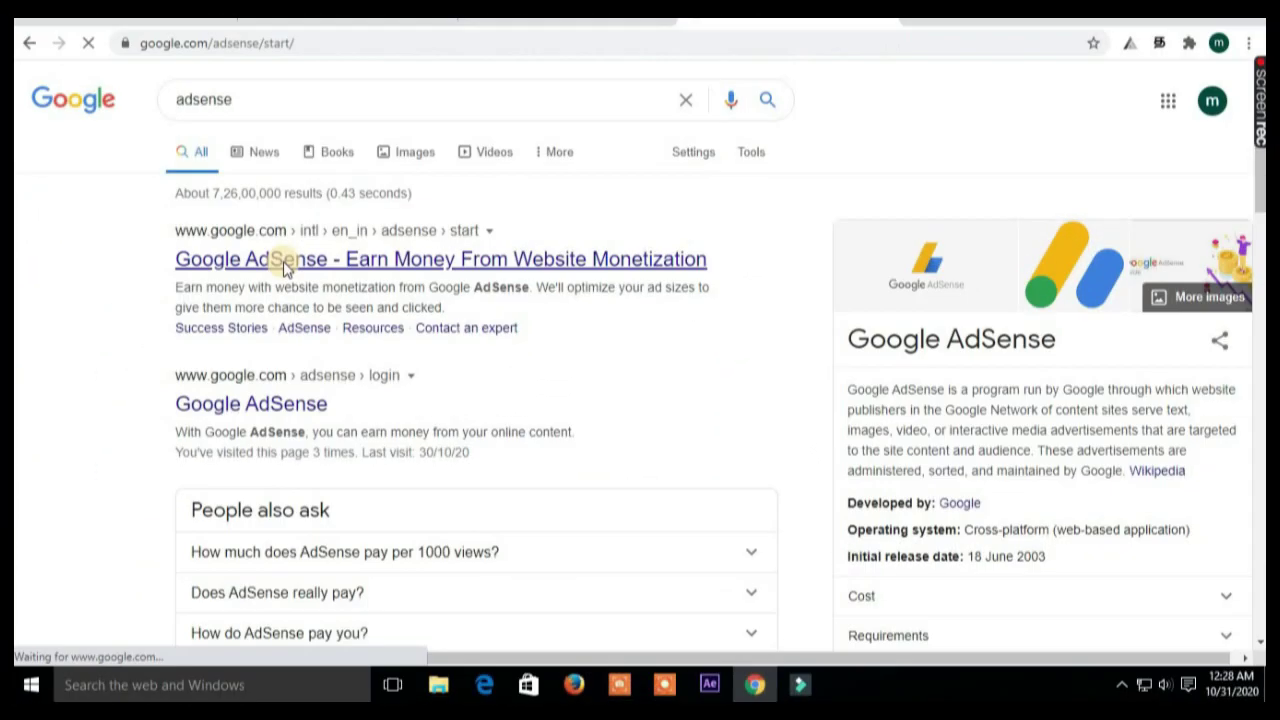
Open Google AdSense from the search results, sign in, look over the account home page, and go to Sites
{"action": "left_click", "coordinate": [280, 262]}
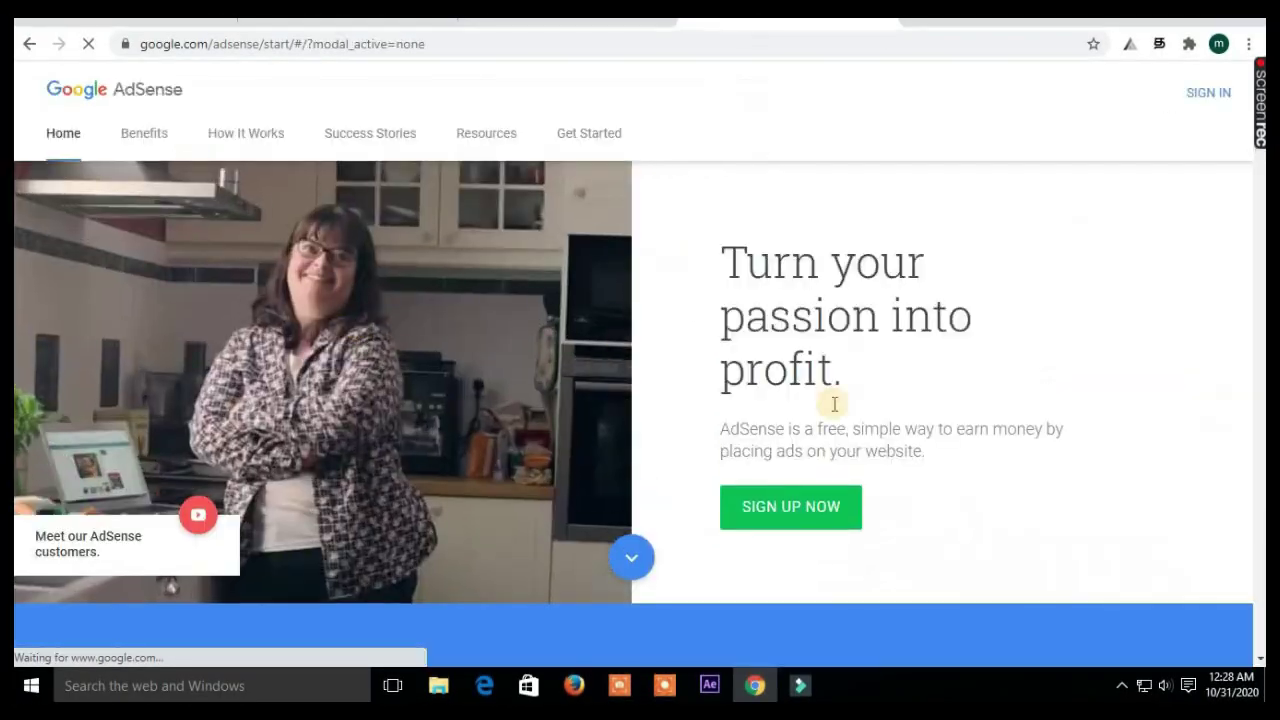
{"action": "left_click", "coordinate": [1201, 110]}
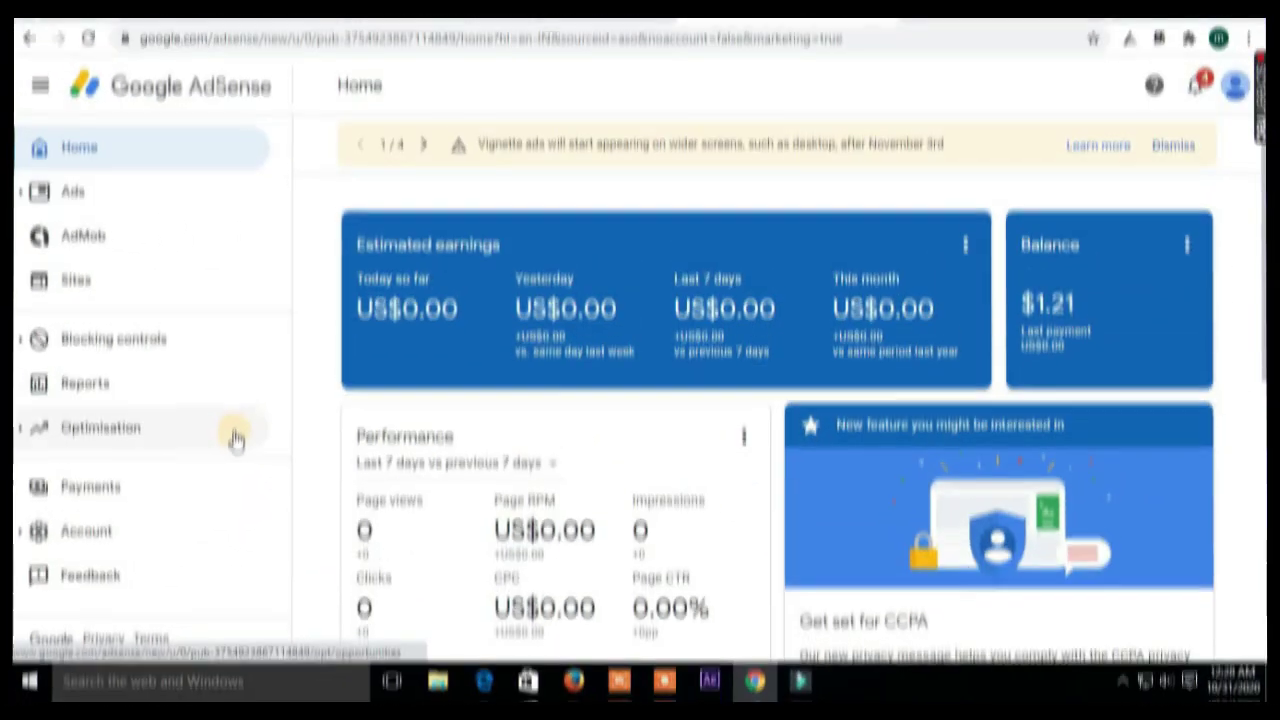
{"action": "scroll", "coordinate": [326, 450], "scroll_direction": "down", "scroll_amount": 6}
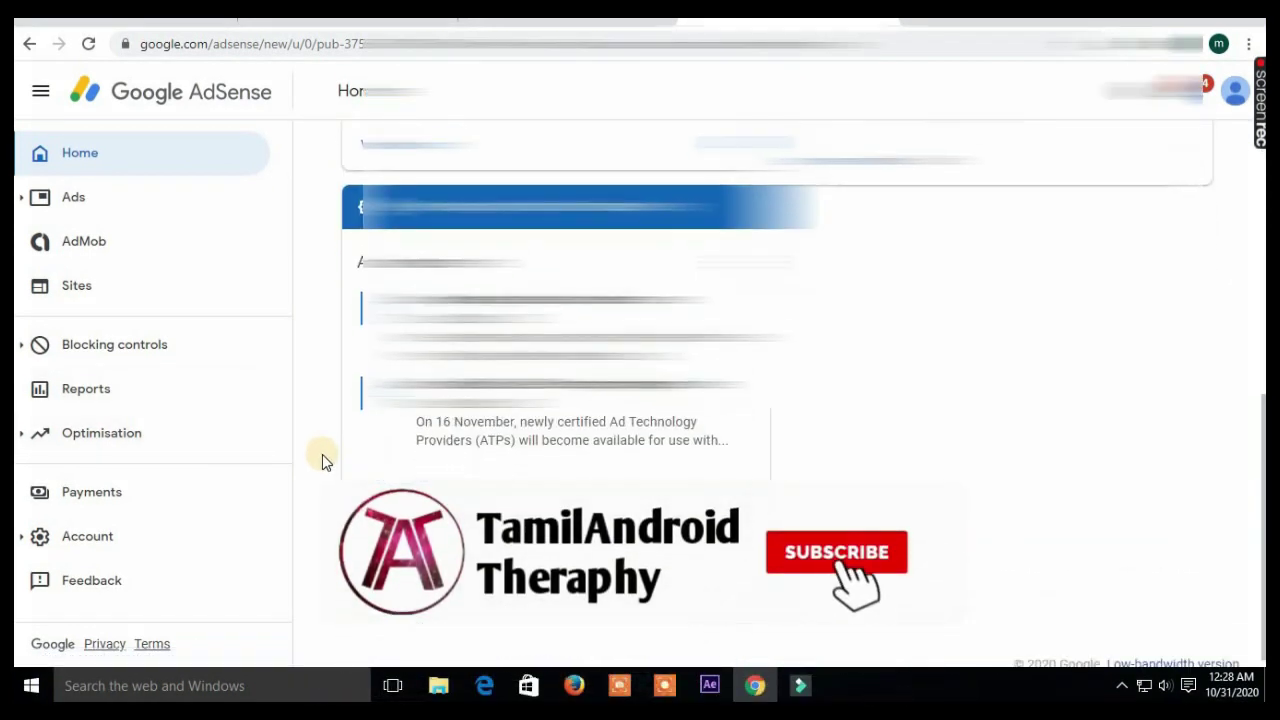
{"action": "scroll", "coordinate": [322, 458], "scroll_direction": "up", "scroll_amount": 5}
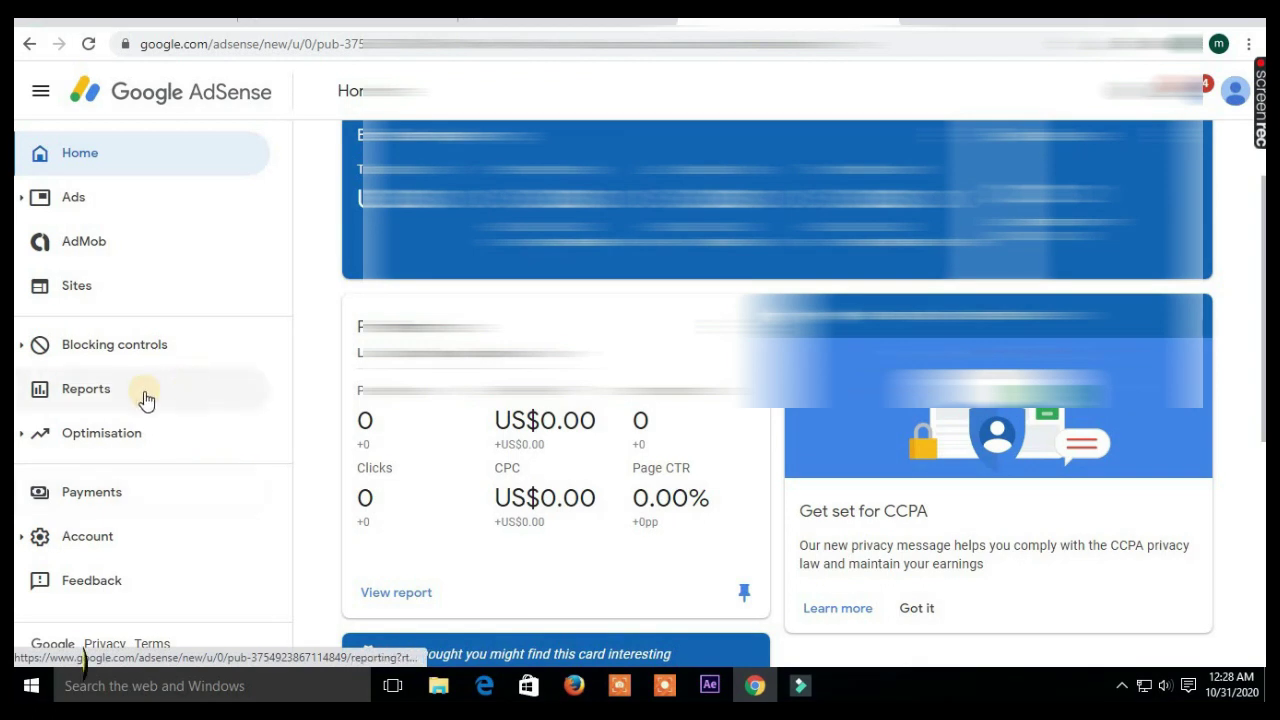
{"action": "left_click", "coordinate": [95, 295]}
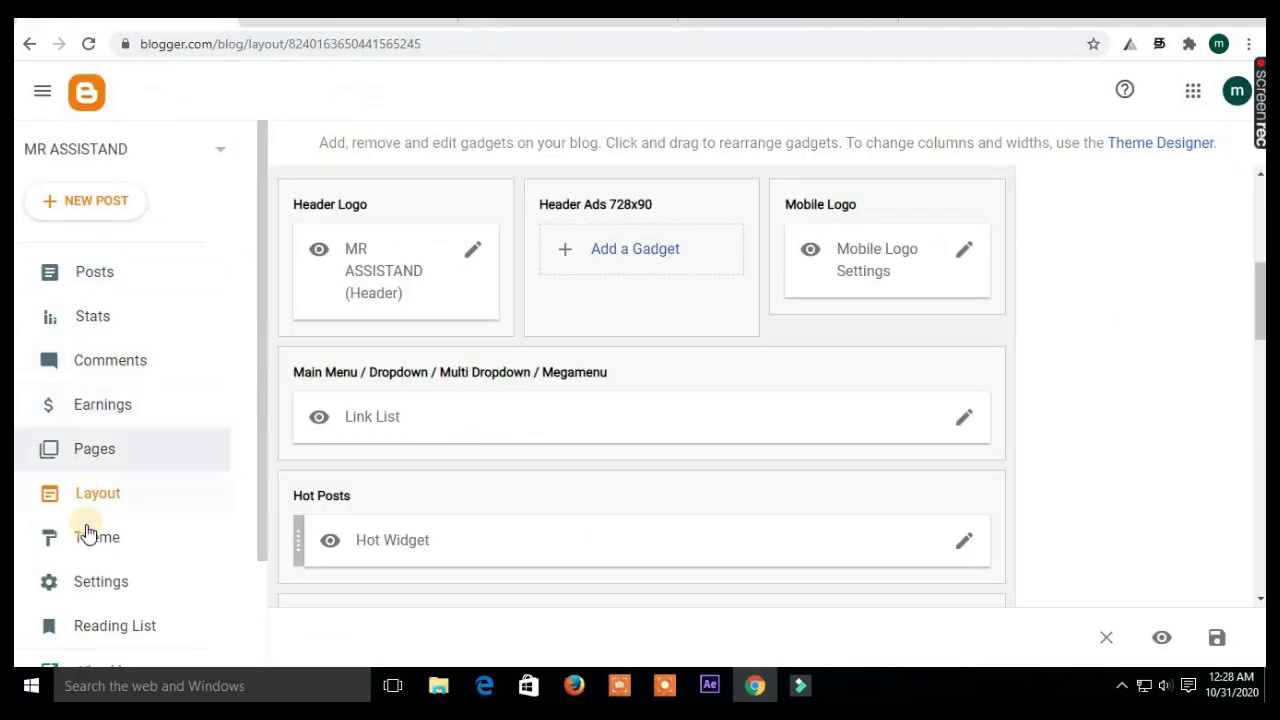
View the MR ASSISTAND blog's Earnings page in Blogger, and copy the address mrassistand.blogspot.com from the live blog
{"action": "left_click", "coordinate": [137, 418]}
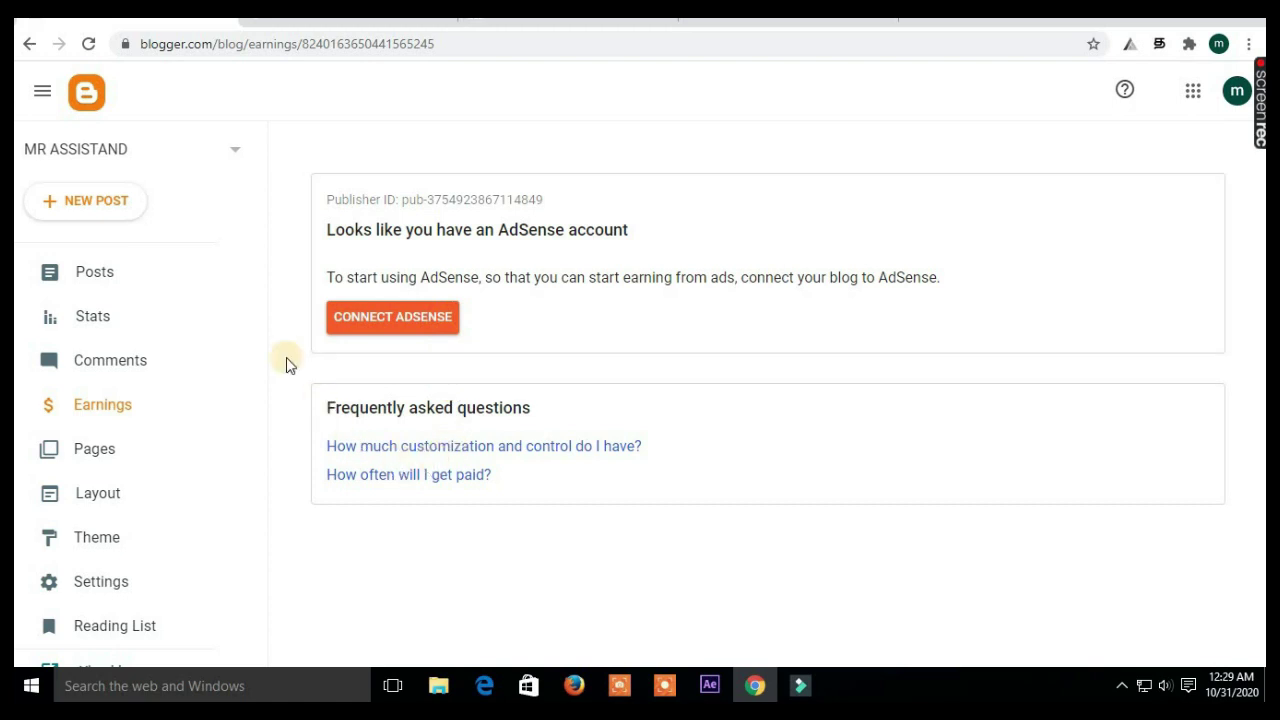
{"action": "left_click", "coordinate": [288, 44]}
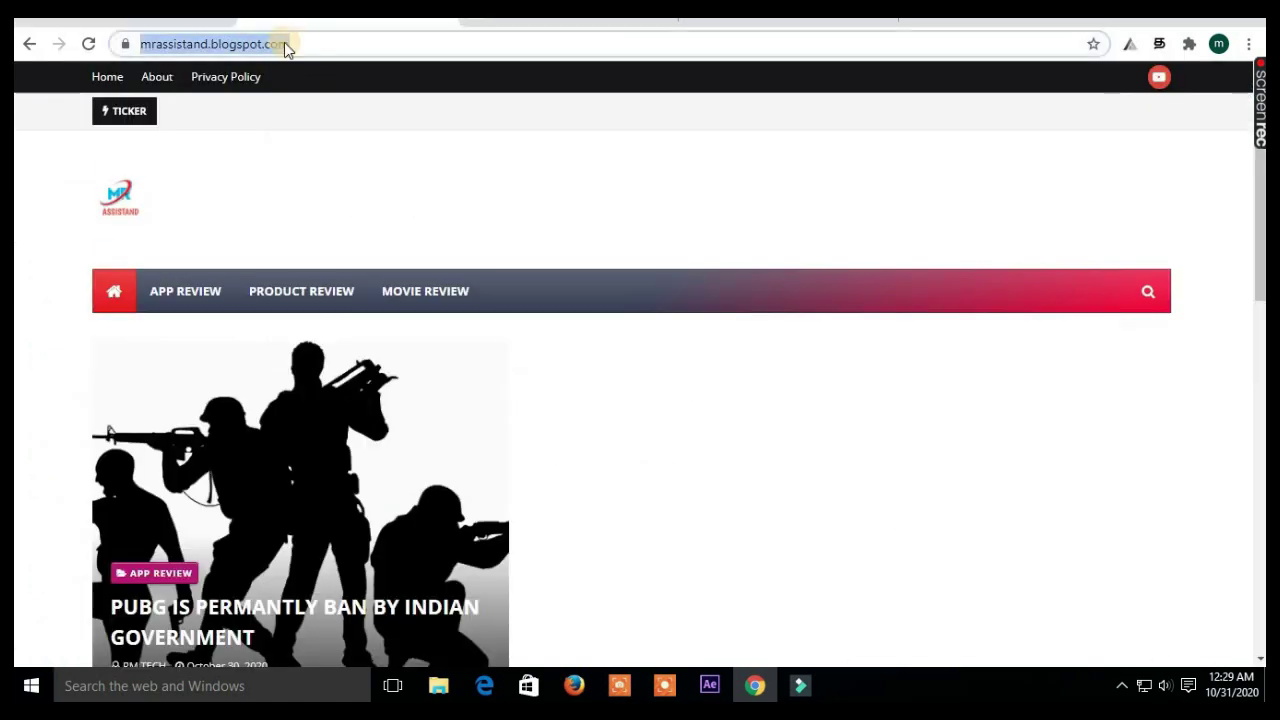
{"action": "right_click", "coordinate": [268, 48]}
{"action": "left_click", "coordinate": [312, 111]}
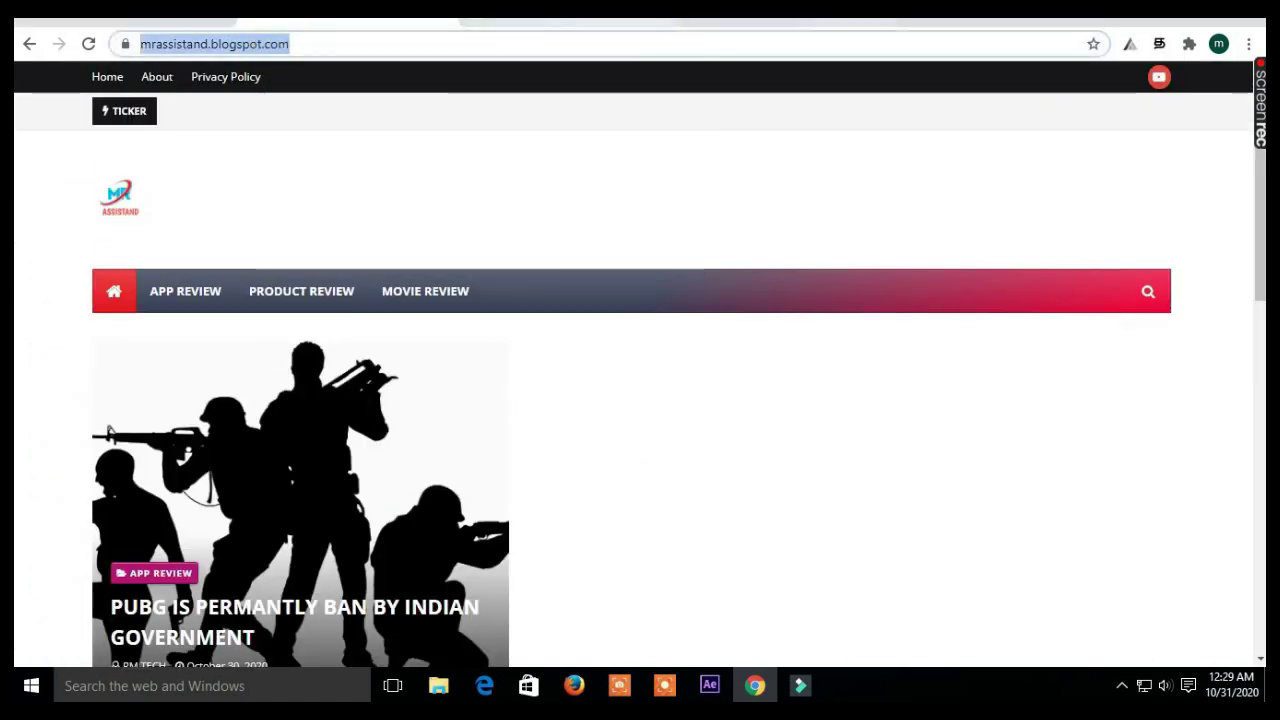
Add mrassistand.blogspot.com as a new site in Google AdSense and submit it for connection
{"action": "left_click", "coordinate": [790, 20]}
{"action": "left_click", "coordinate": [1098, 208]}
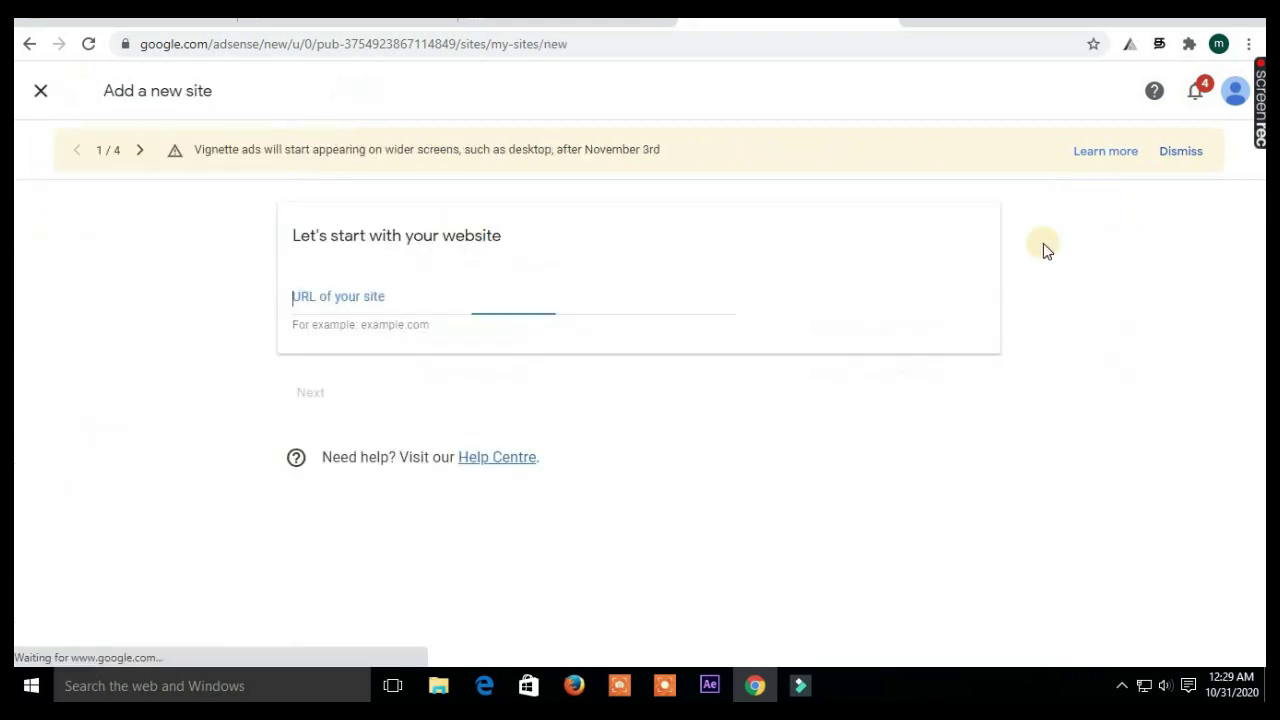
{"action": "right_click", "coordinate": [389, 308]}
{"action": "left_click", "coordinate": [314, 302]}
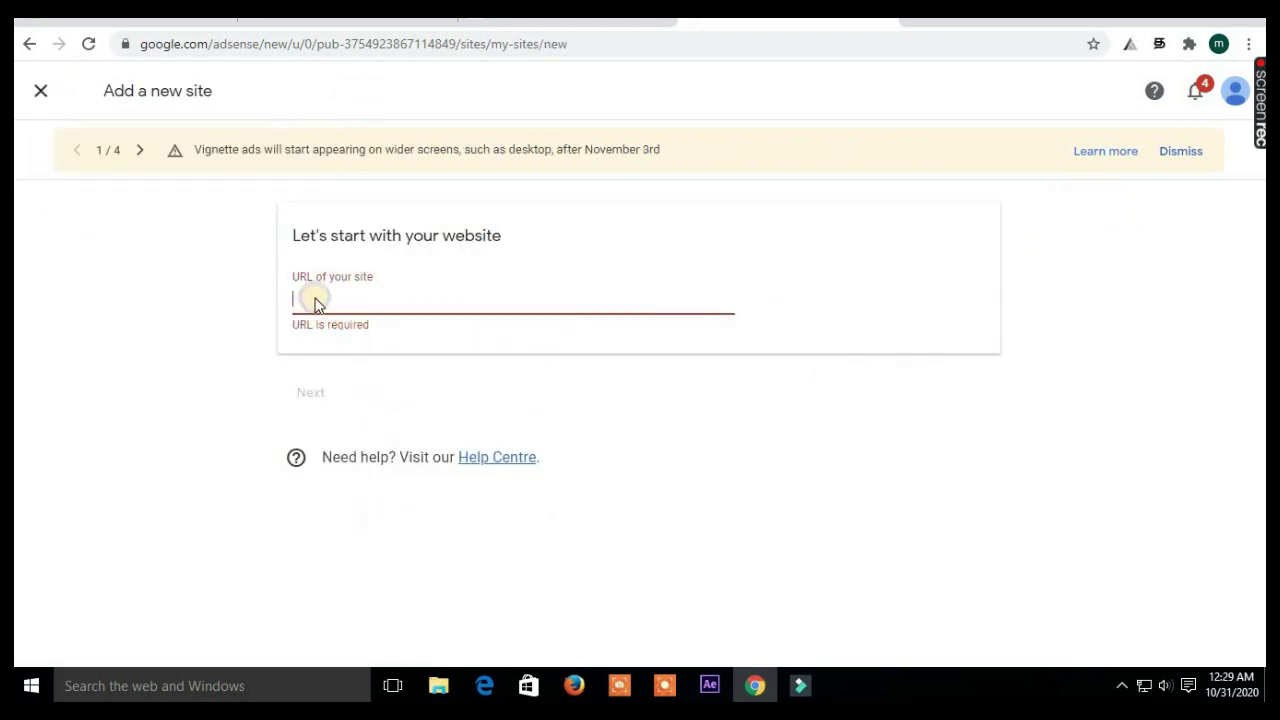
{"action": "right_click", "coordinate": [313, 307]}
{"action": "left_click", "coordinate": [386, 419]}
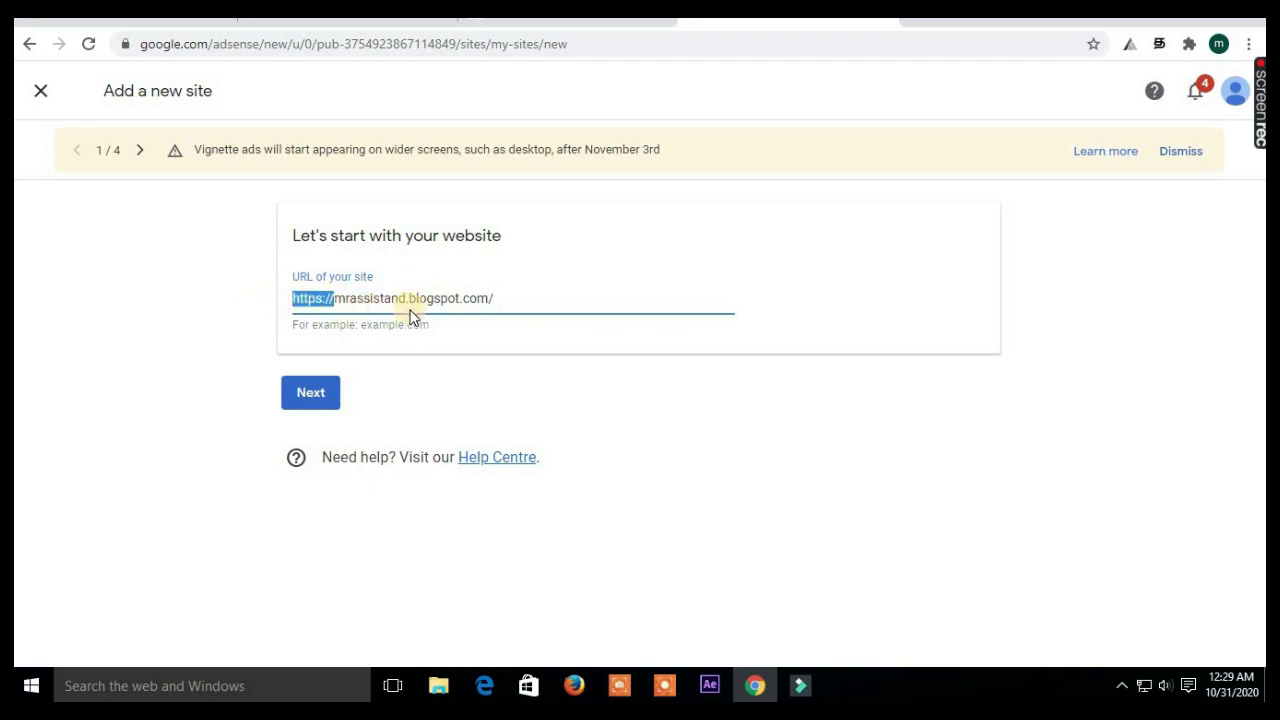
{"action": "left_click", "coordinate": [332, 394]}
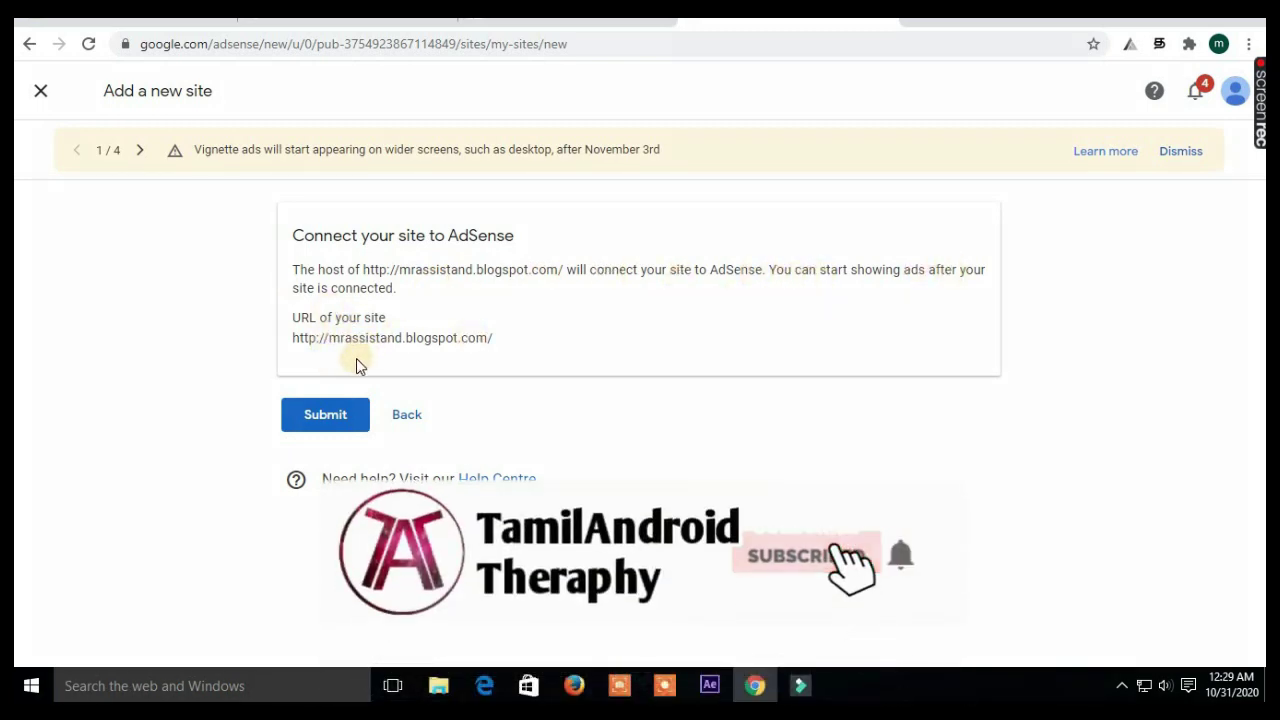
{"action": "left_click", "coordinate": [337, 411]}
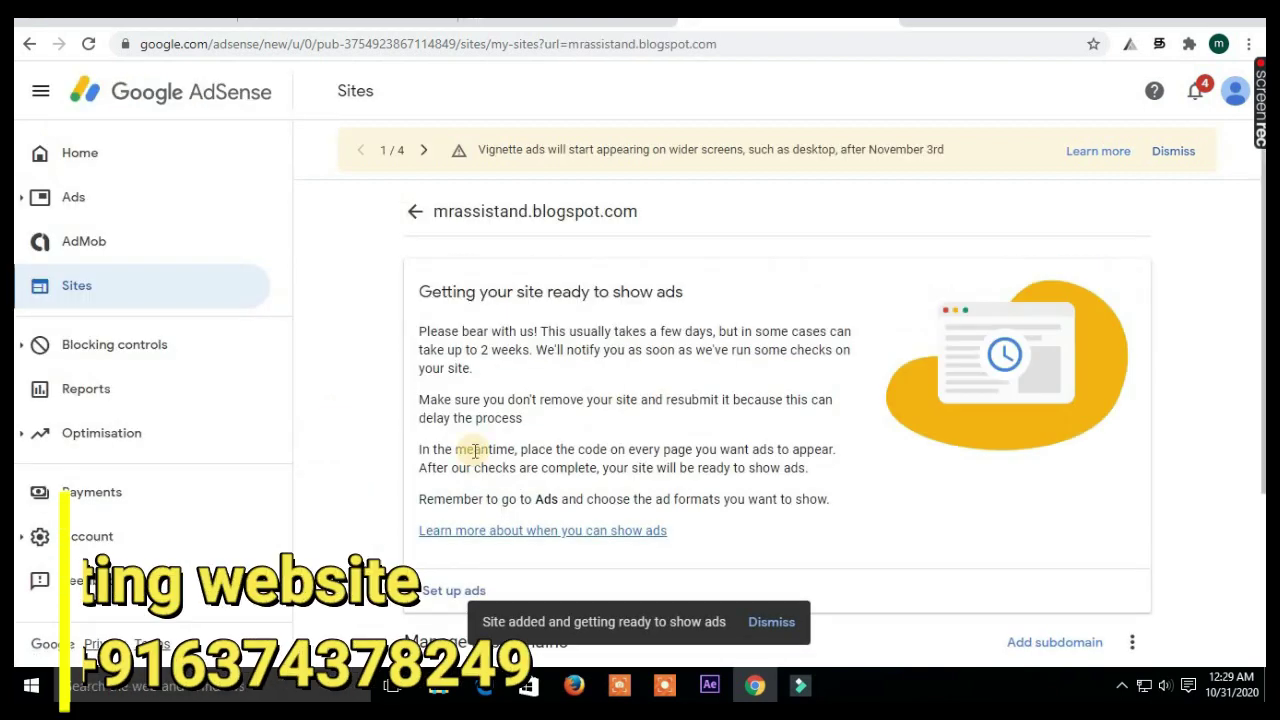
Open the ad setup for mrassistand.blogspot.com and turn on Auto ads
{"action": "scroll", "coordinate": [654, 536], "scroll_direction": "down", "scroll_amount": 3}
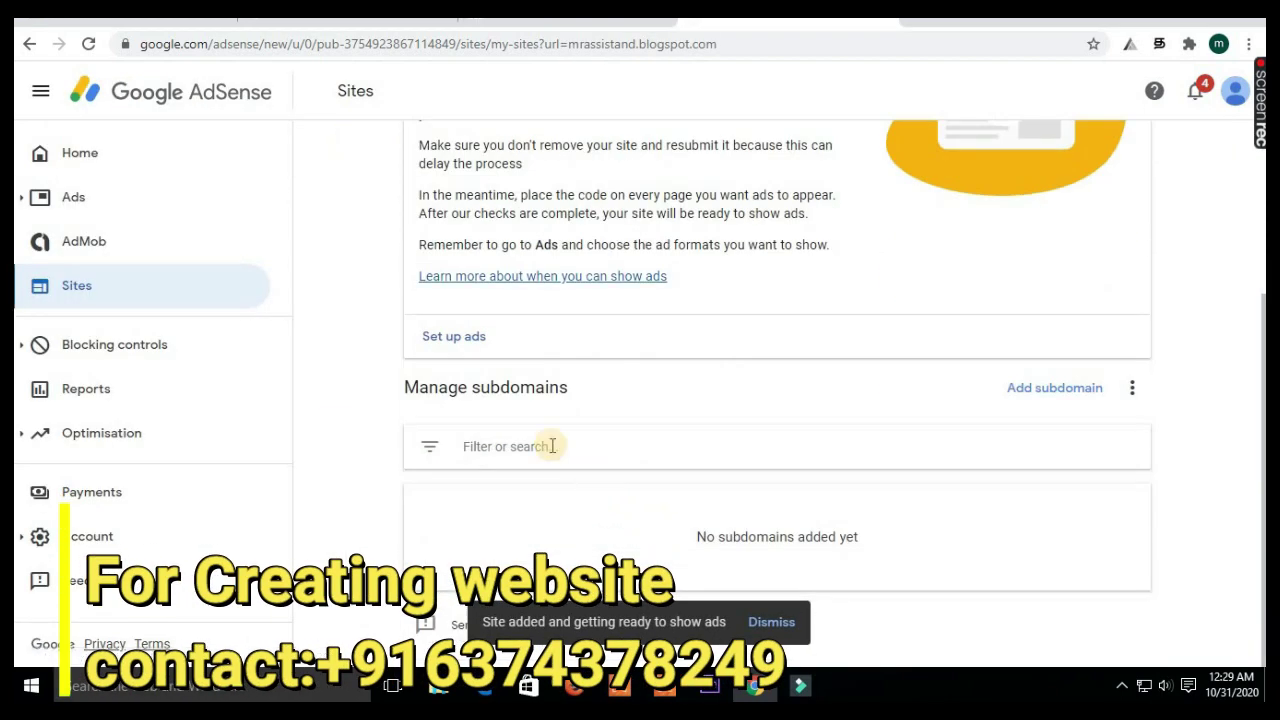
{"action": "left_click", "coordinate": [455, 338]}
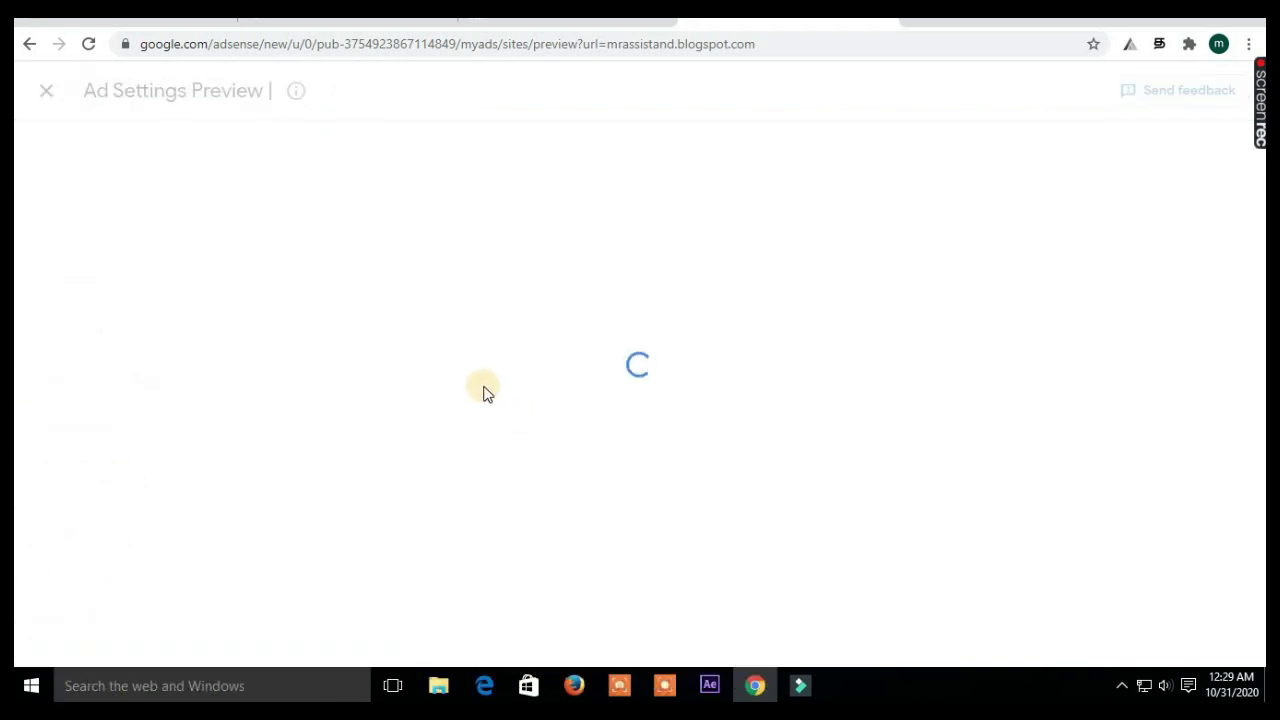
{"action": "left_click", "coordinate": [1231, 228]}
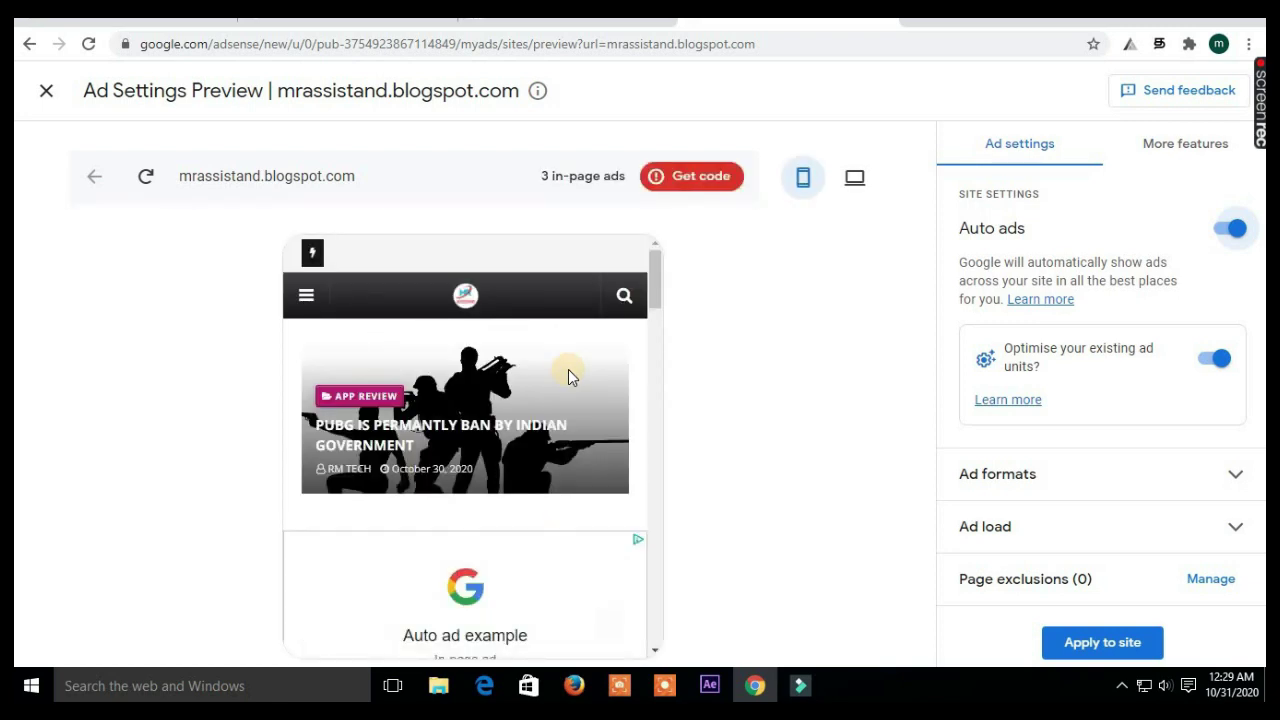
{"action": "scroll", "coordinate": [560, 410], "scroll_direction": "down", "scroll_amount": 2}
{"action": "scroll", "coordinate": [568, 420], "scroll_direction": "up", "scroll_amount": 2}
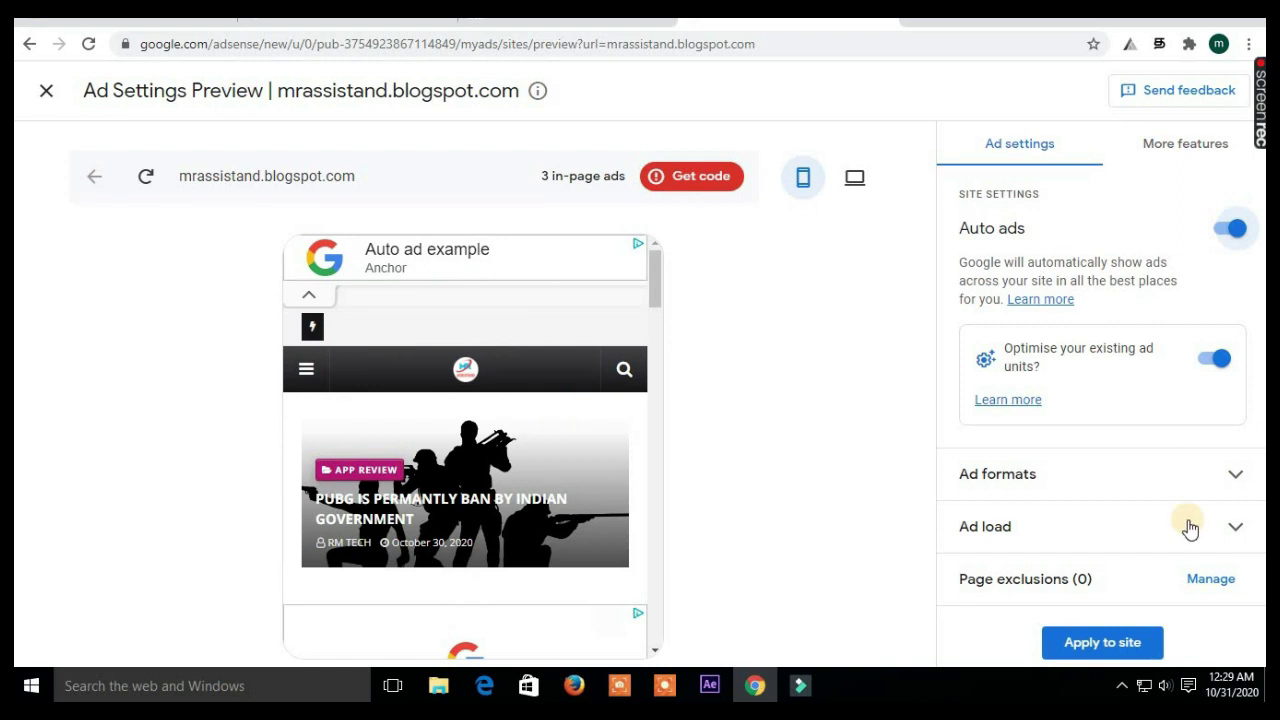
Expand the ad formats and review the in-page, matched content, anchor and vignette ad options
{"action": "left_click", "coordinate": [1220, 474]}
{"action": "scroll", "coordinate": [1150, 525], "scroll_direction": "down", "scroll_amount": 3}
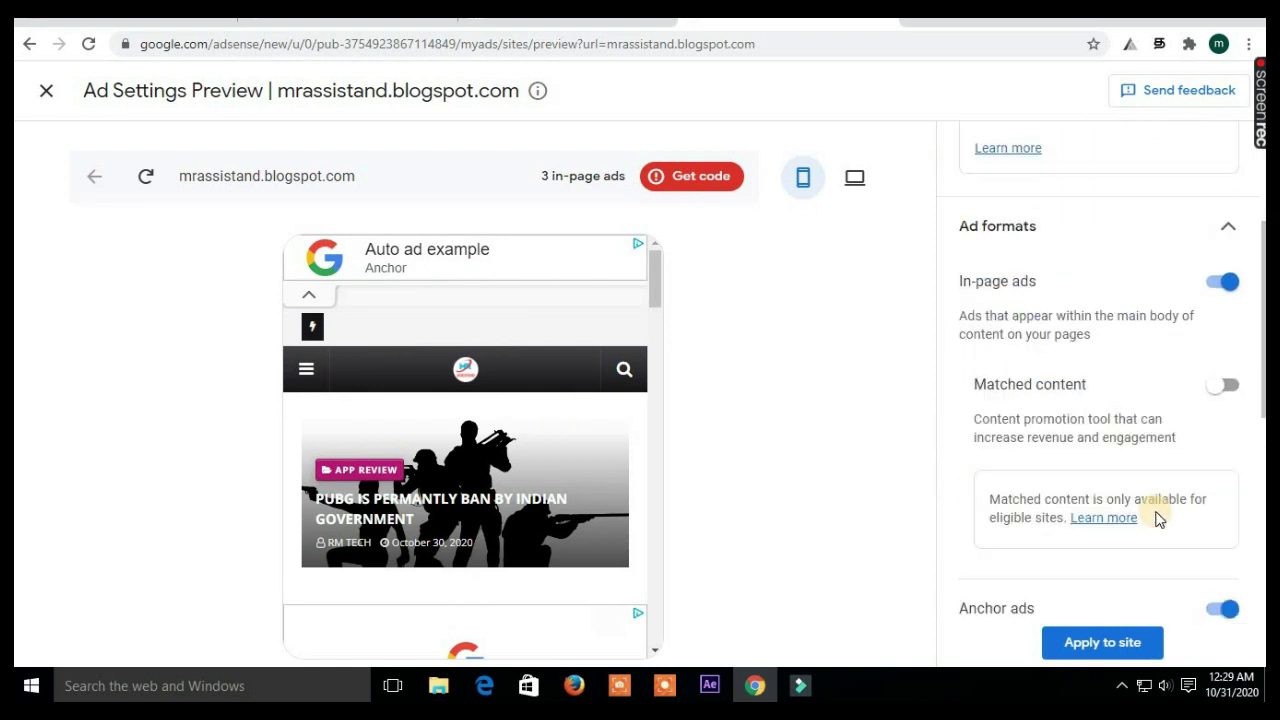
{"action": "scroll", "coordinate": [1170, 532], "scroll_direction": "down", "scroll_amount": 3}
{"action": "scroll", "coordinate": [1171, 528], "scroll_direction": "up", "scroll_amount": 2}
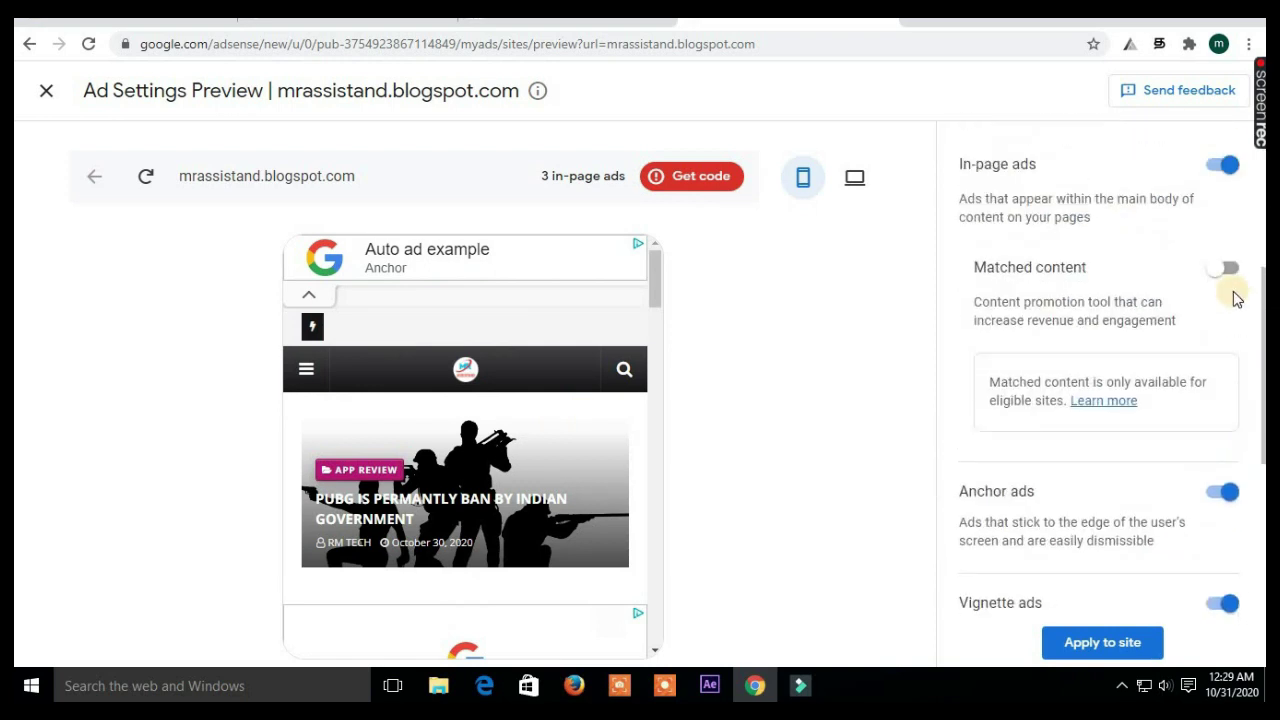
{"action": "left_click", "coordinate": [1230, 303]}
{"action": "scroll", "coordinate": [1158, 460], "scroll_direction": "down", "scroll_amount": 4}
Set the ad load to Max and check the ad placement in the mobile preview of the site
{"action": "left_click", "coordinate": [1148, 535]}
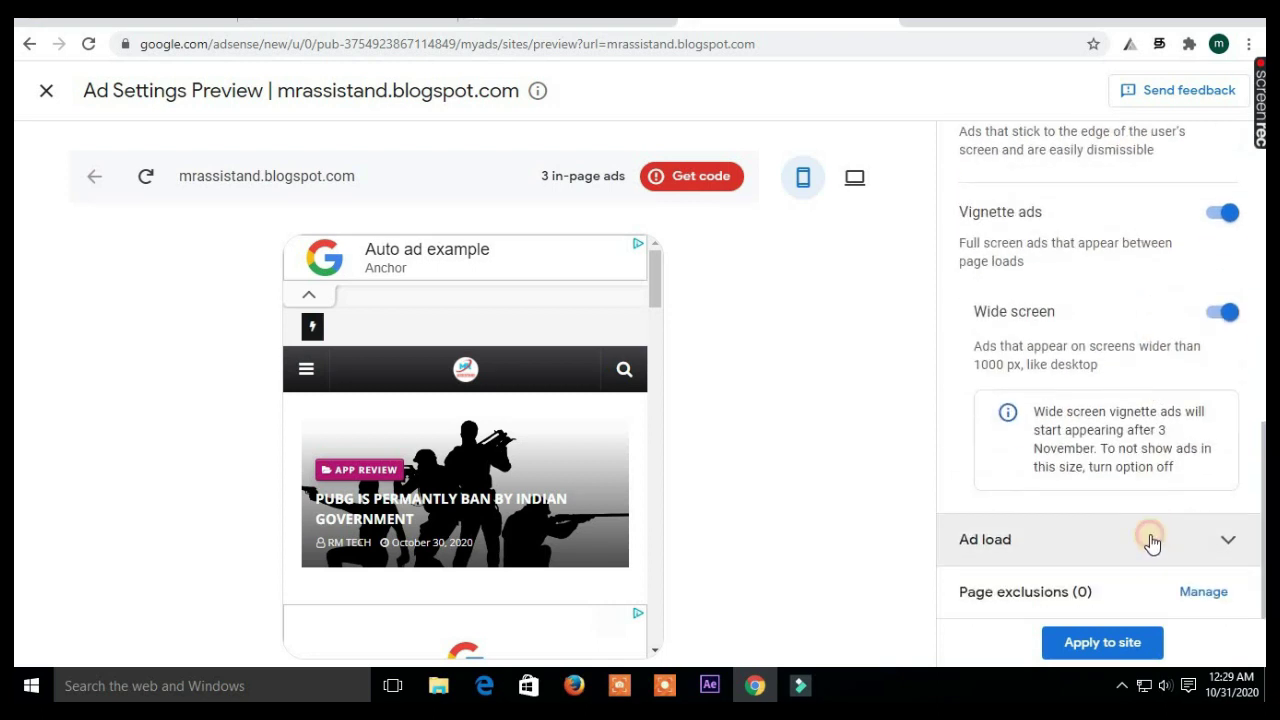
{"action": "left_click_drag", "start_coordinate": [1115, 527], "coordinate": [1168, 512]}
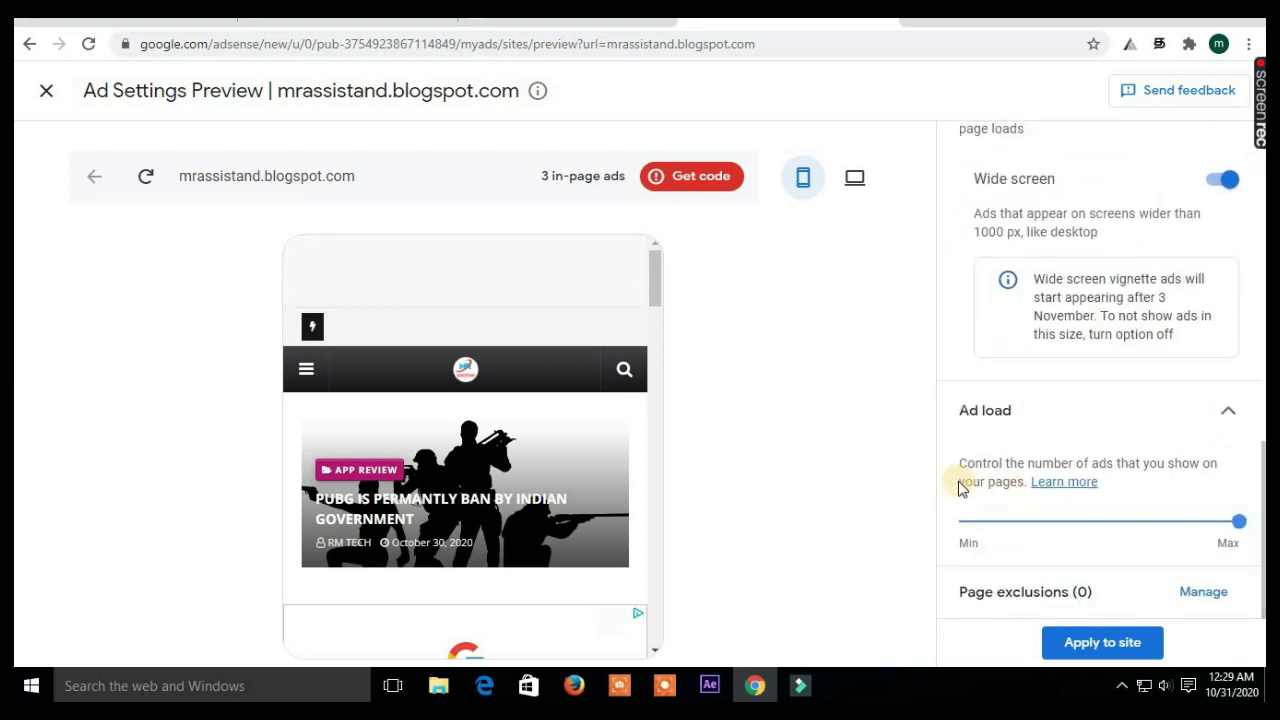
{"action": "scroll", "coordinate": [1109, 486], "scroll_direction": "up", "scroll_amount": 4}
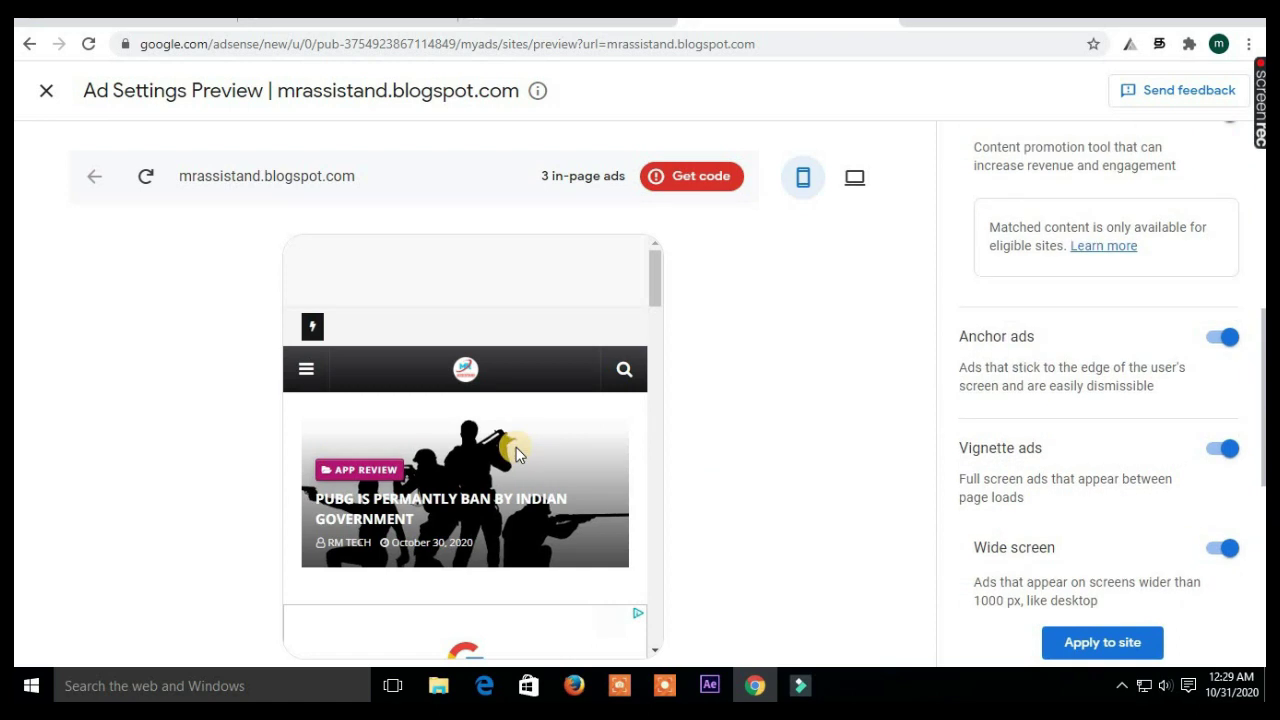
{"action": "scroll", "coordinate": [520, 449], "scroll_direction": "down", "scroll_amount": 10}
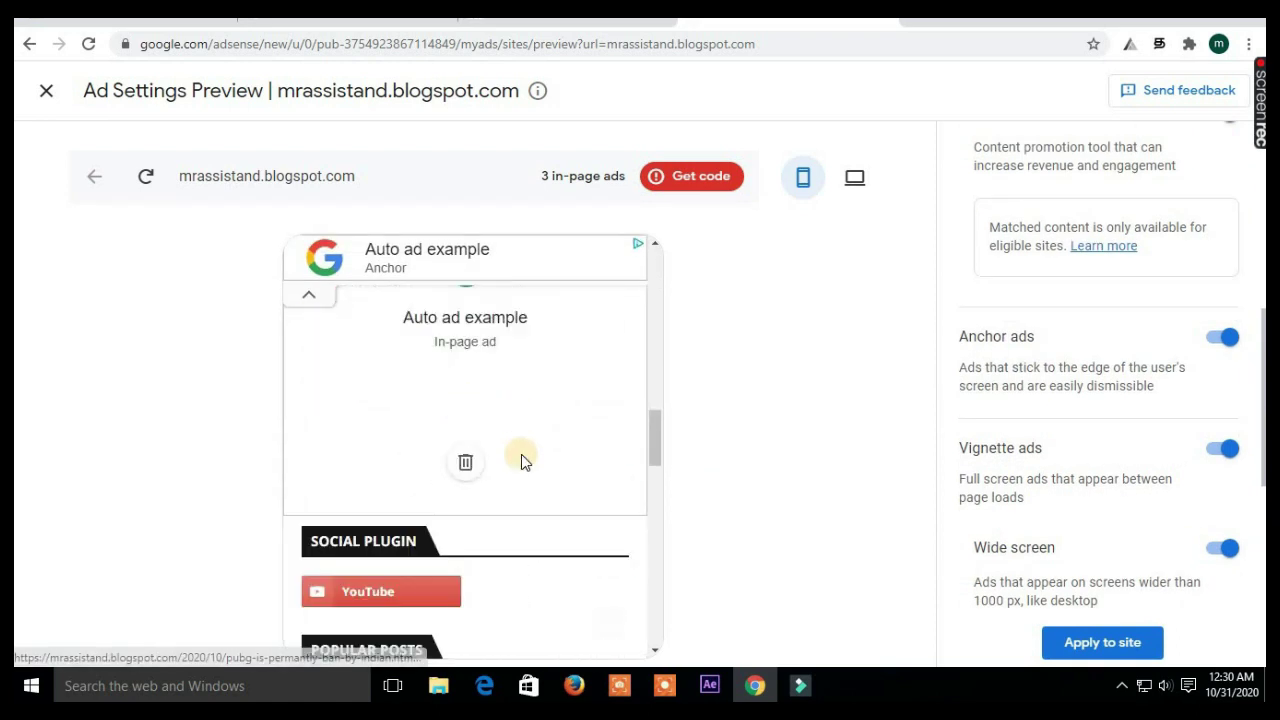
Check the rest of the mobile preview and apply the ad settings to mrassistand.blogspot.com immediately, using Apply now
{"action": "scroll", "coordinate": [528, 482], "scroll_direction": "down", "scroll_amount": 5}
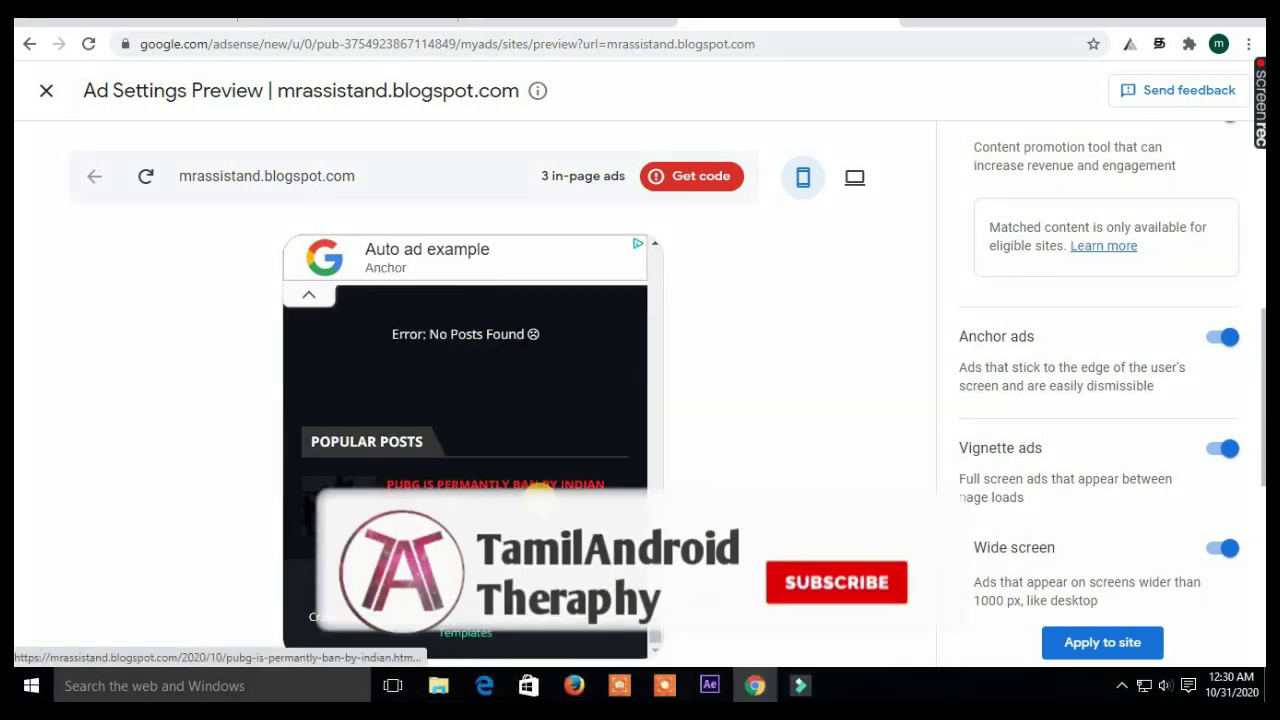
{"action": "left_click", "coordinate": [1068, 638]}
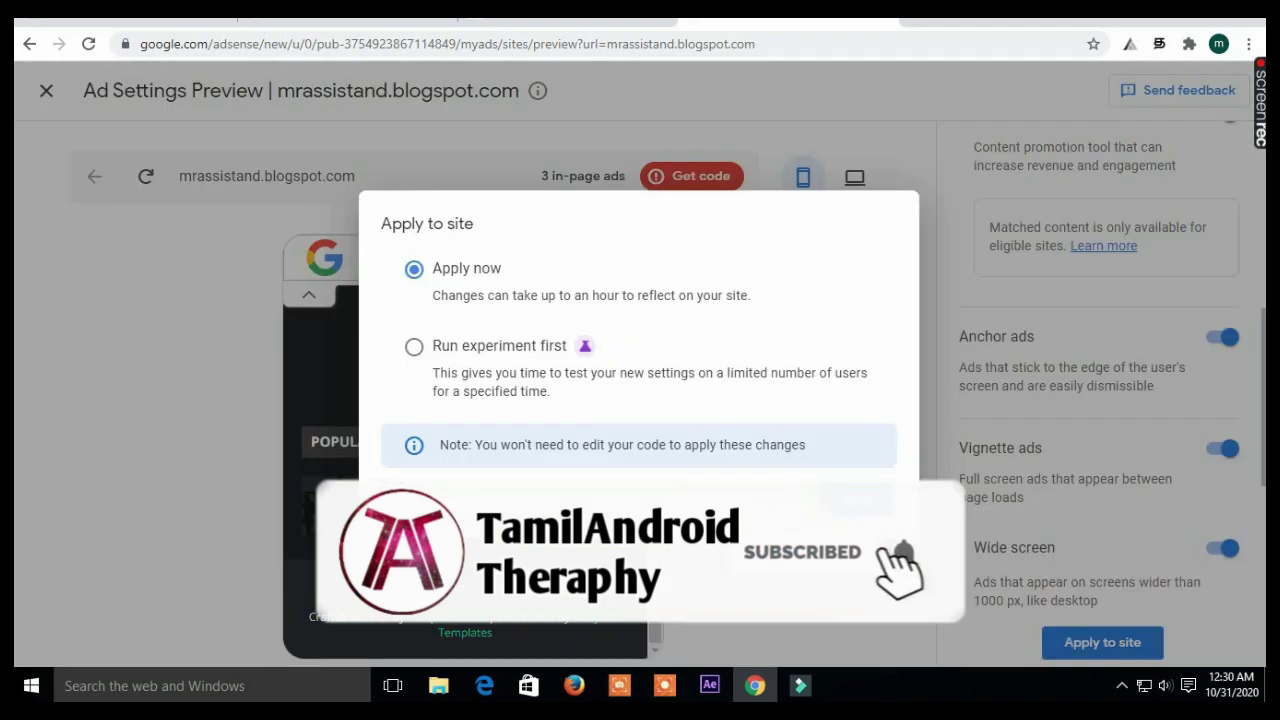
{"action": "left_click", "coordinate": [845, 502]}
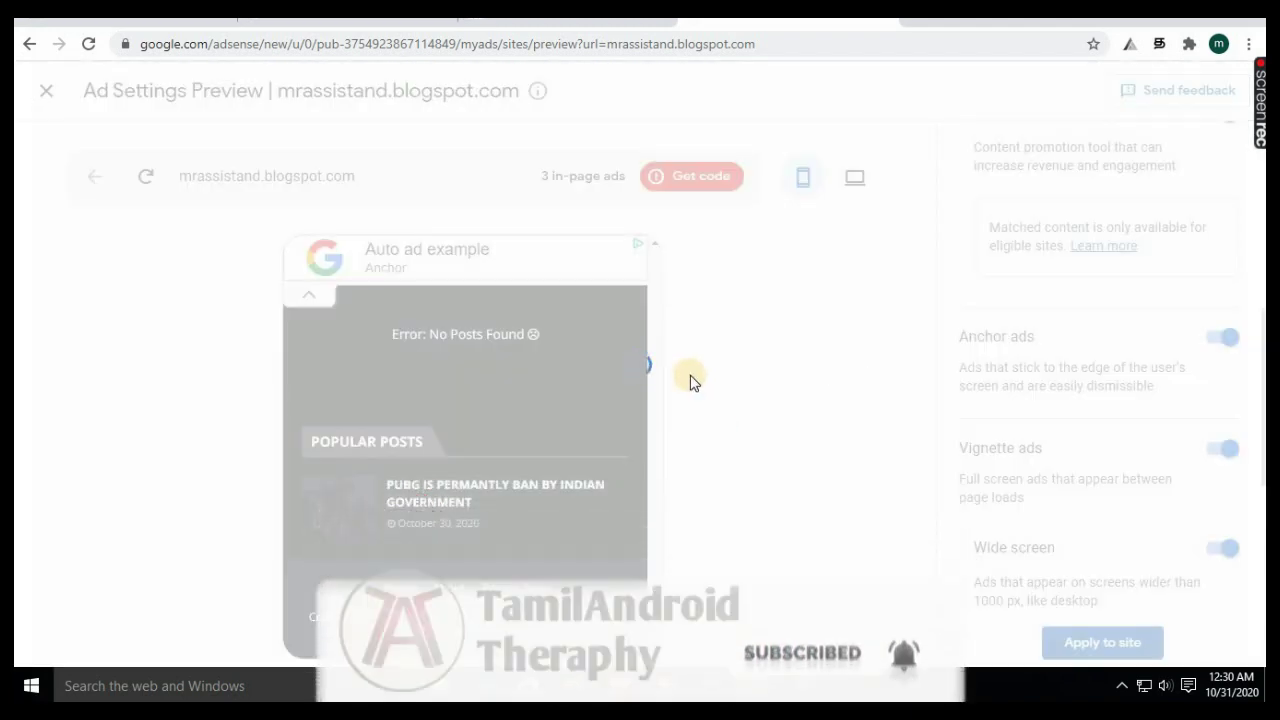
Reopen the ad settings of mrassistand.blogspot.com and copy its AdSense code snippet
{"action": "scroll", "coordinate": [566, 470], "scroll_direction": "down", "scroll_amount": 3}
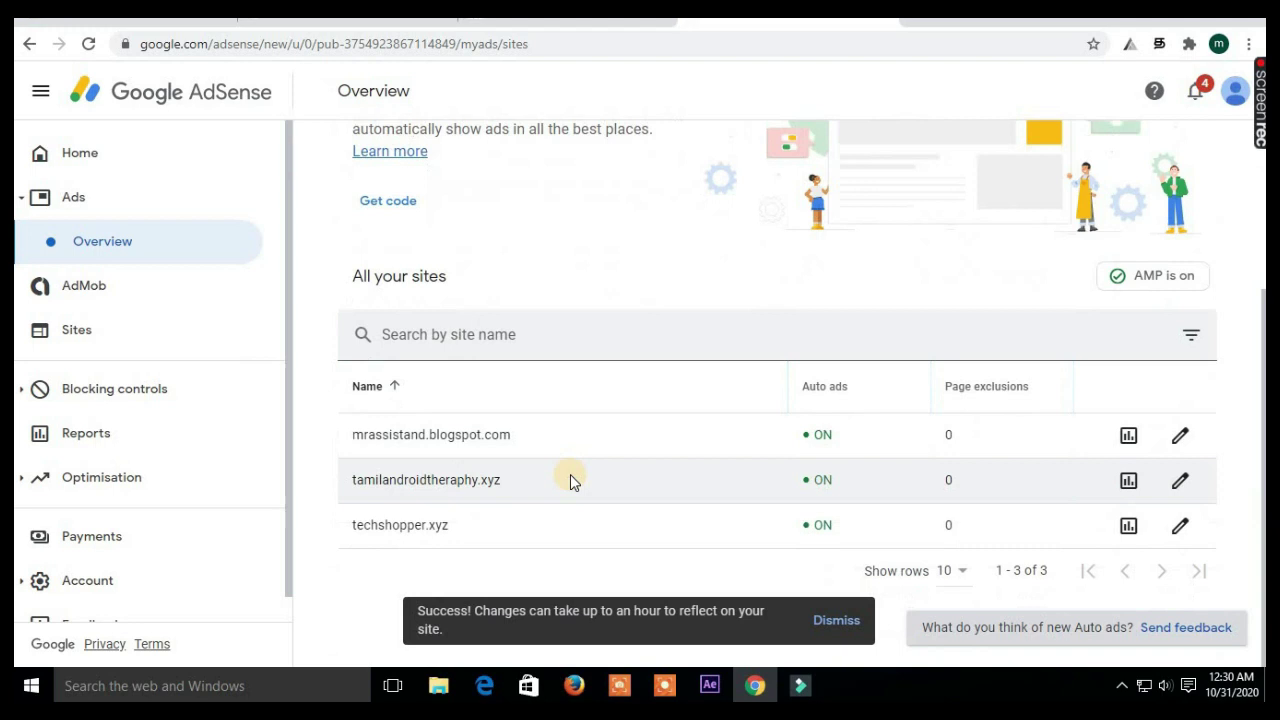
{"action": "left_click", "coordinate": [1186, 432]}
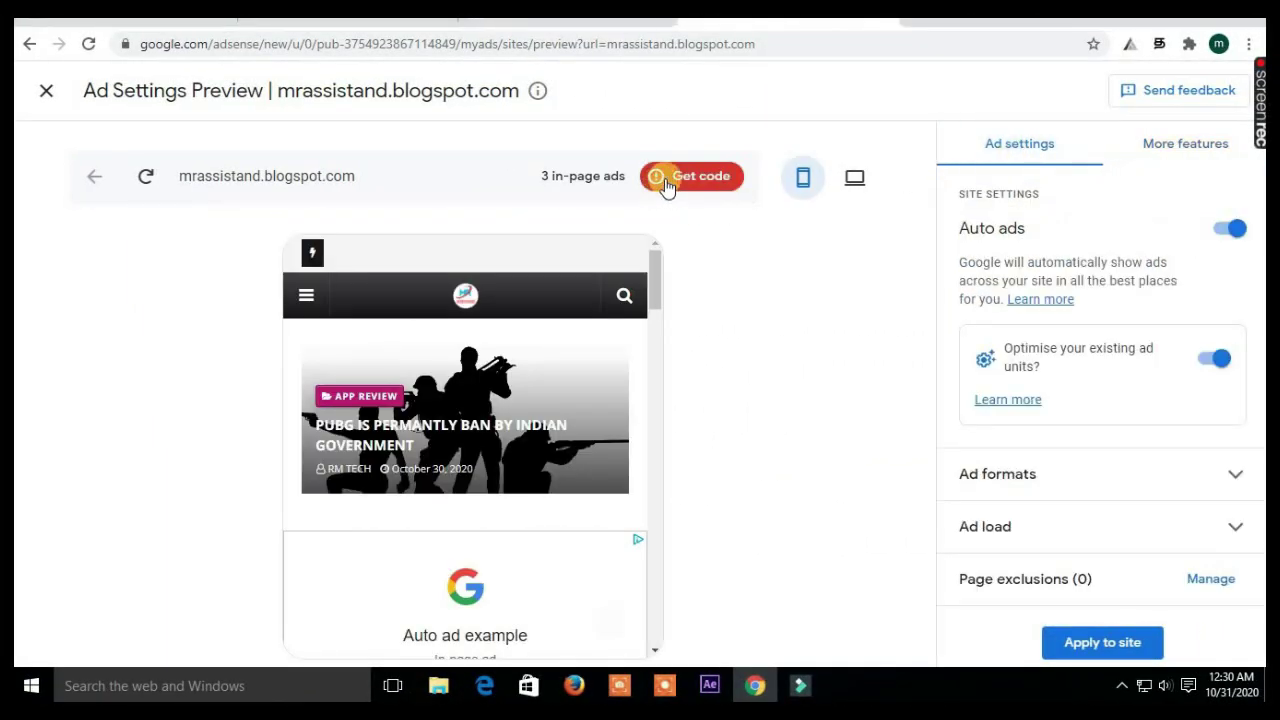
{"action": "left_click", "coordinate": [665, 180]}
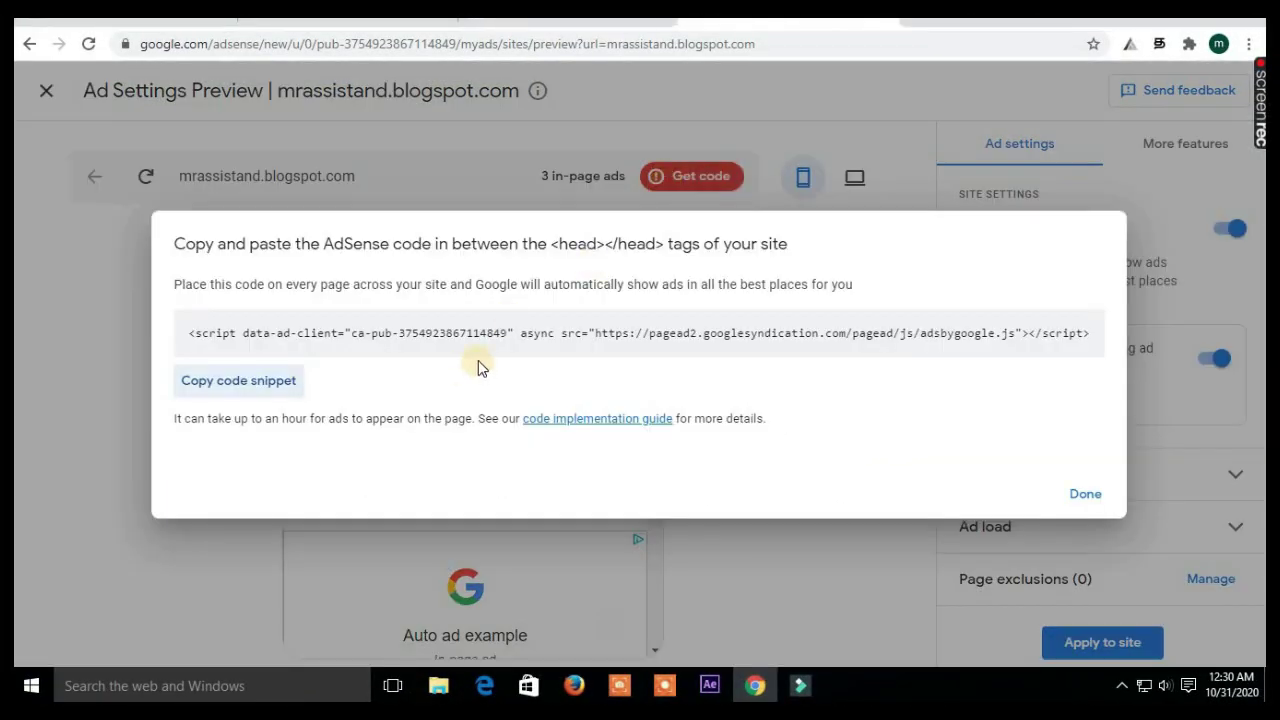
{"action": "left_click", "coordinate": [249, 382]}
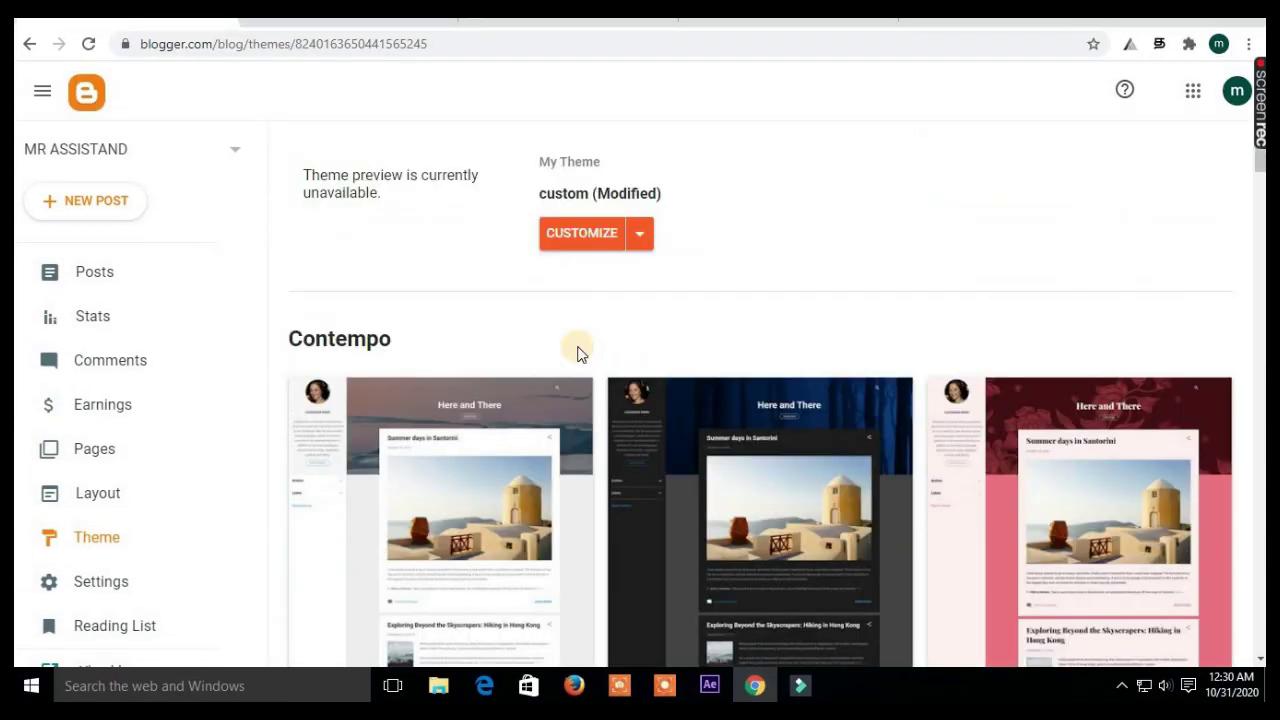
Open the HTML of the MR ASSISTAND theme in Blogger, paste the AdSense script on a new line below <head>, and save
{"action": "scroll", "coordinate": [577, 353], "scroll_direction": "up", "scroll_amount": 1}
{"action": "left_click", "coordinate": [636, 268]}
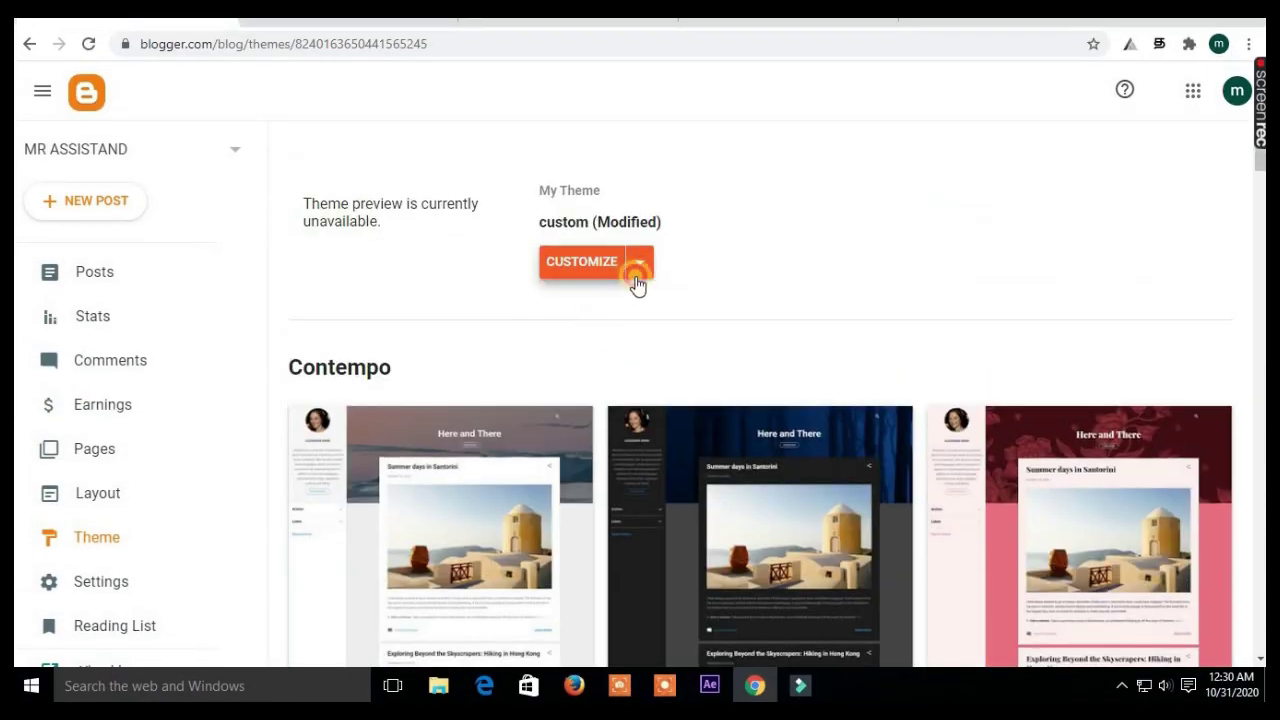
{"action": "left_click", "coordinate": [456, 414]}
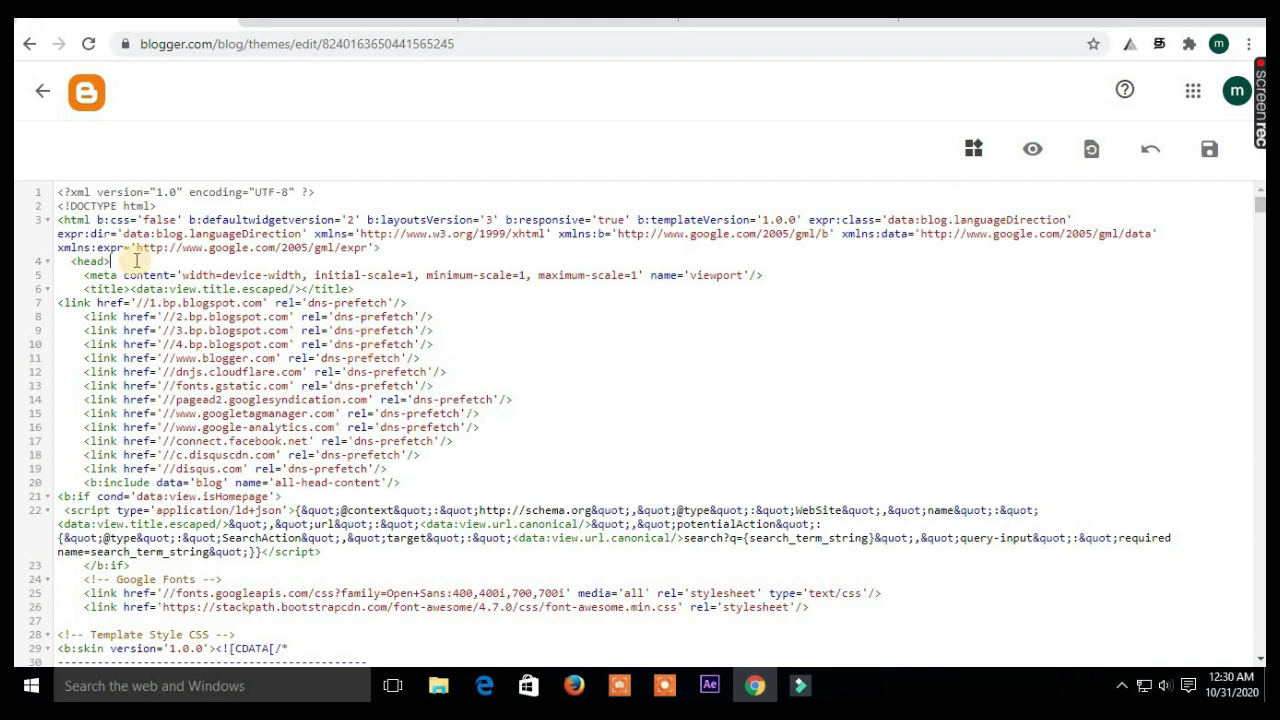
{"action": "key", "text": "Return"}
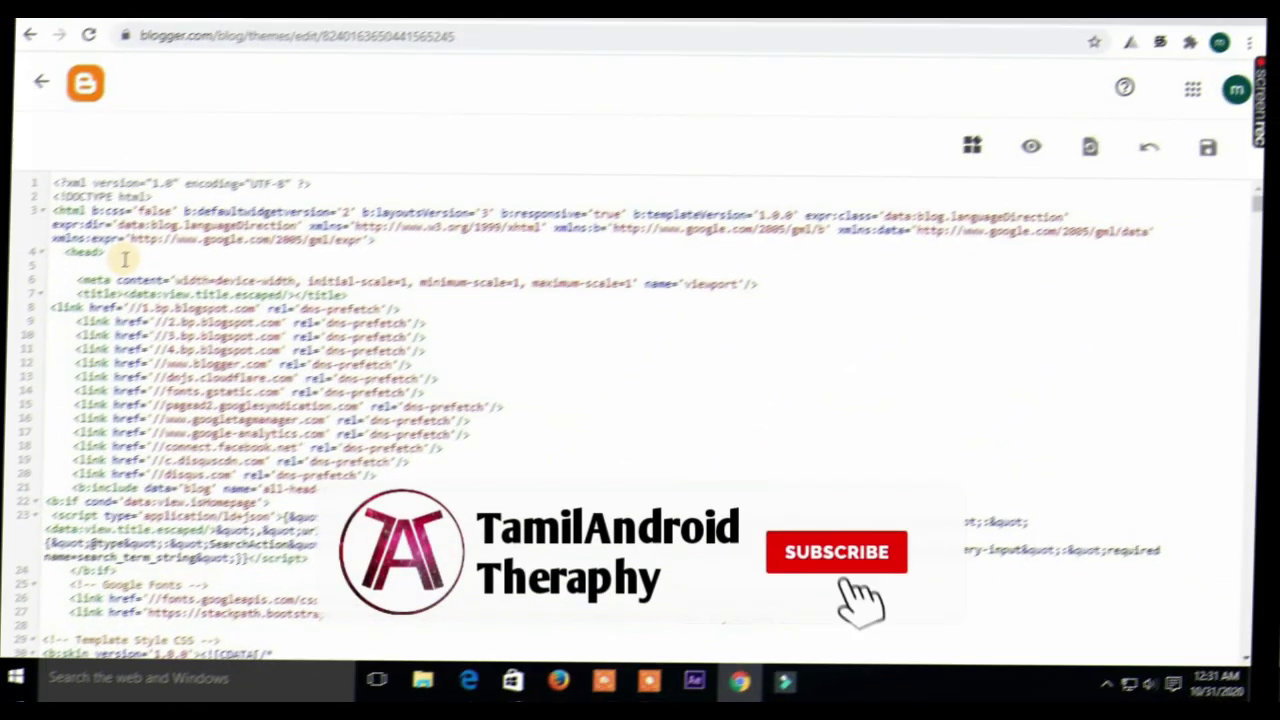
{"action": "key", "text": "ctrl+v"}
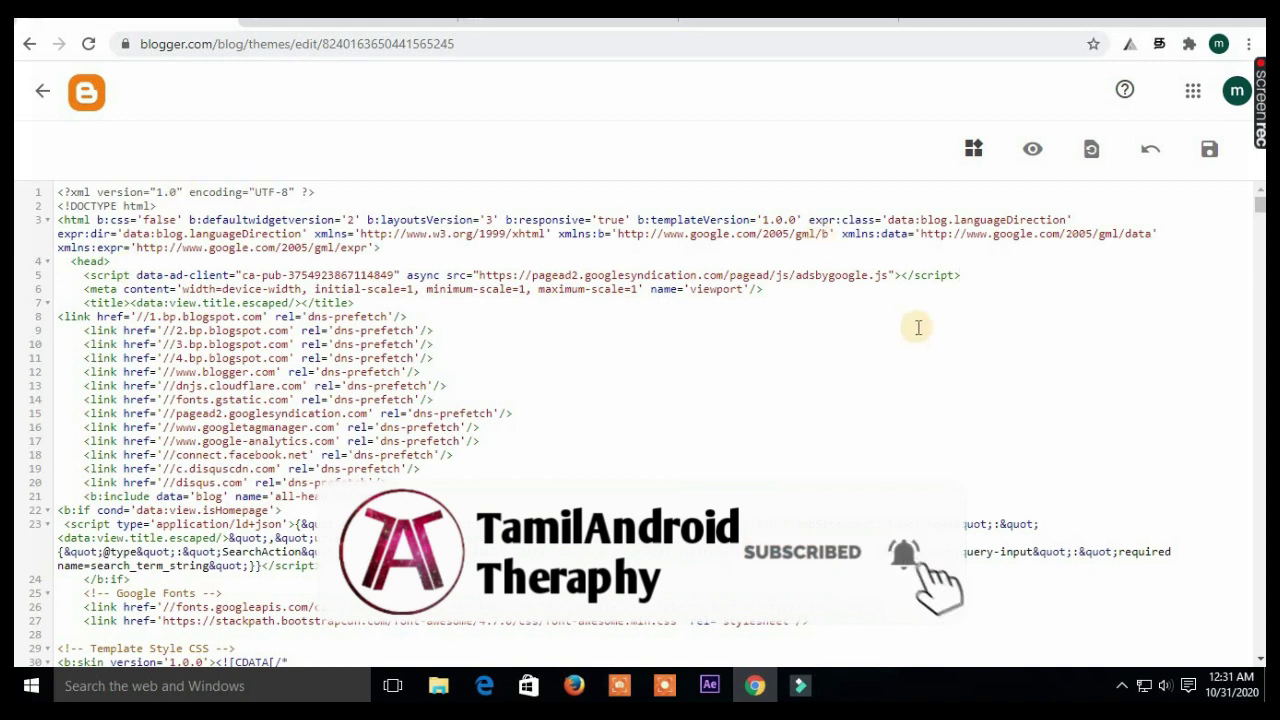
{"action": "left_click", "coordinate": [1209, 152]}
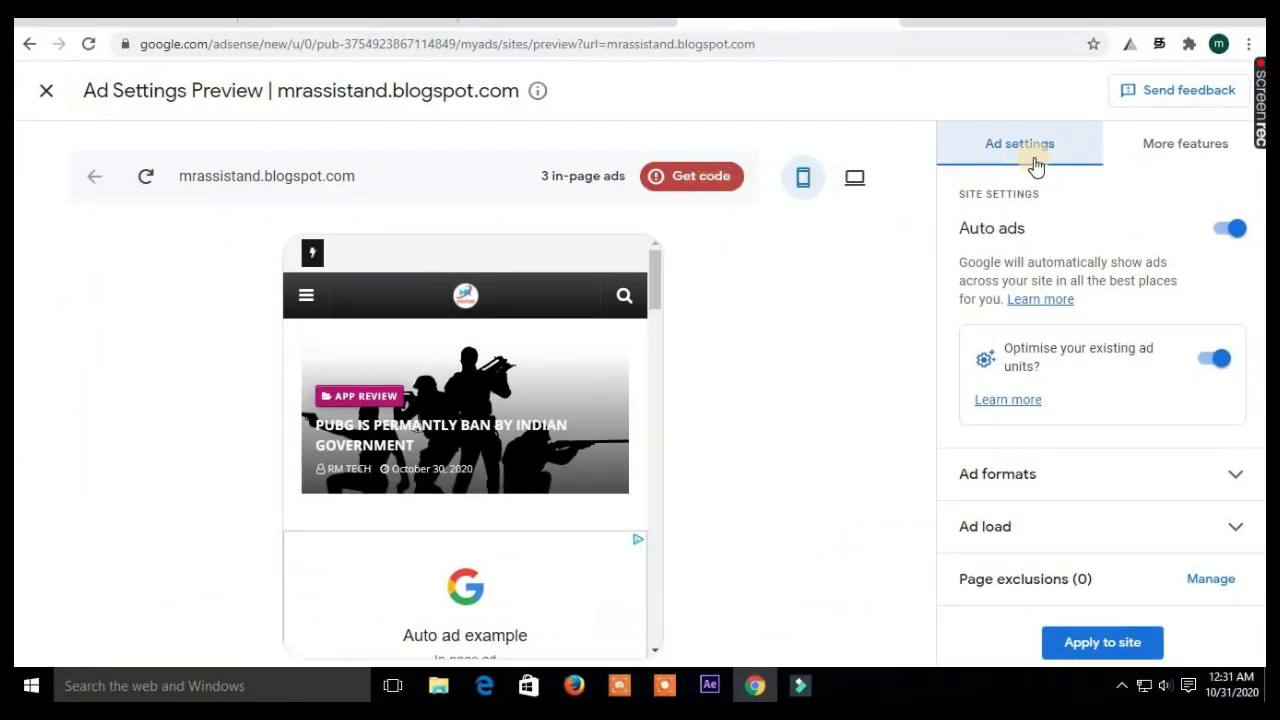
Reapply the AdSense ad settings to mrassistand.blogspot.com and recheck the code status and ad placement in its mobile preview
{"action": "left_click", "coordinate": [1064, 645]}
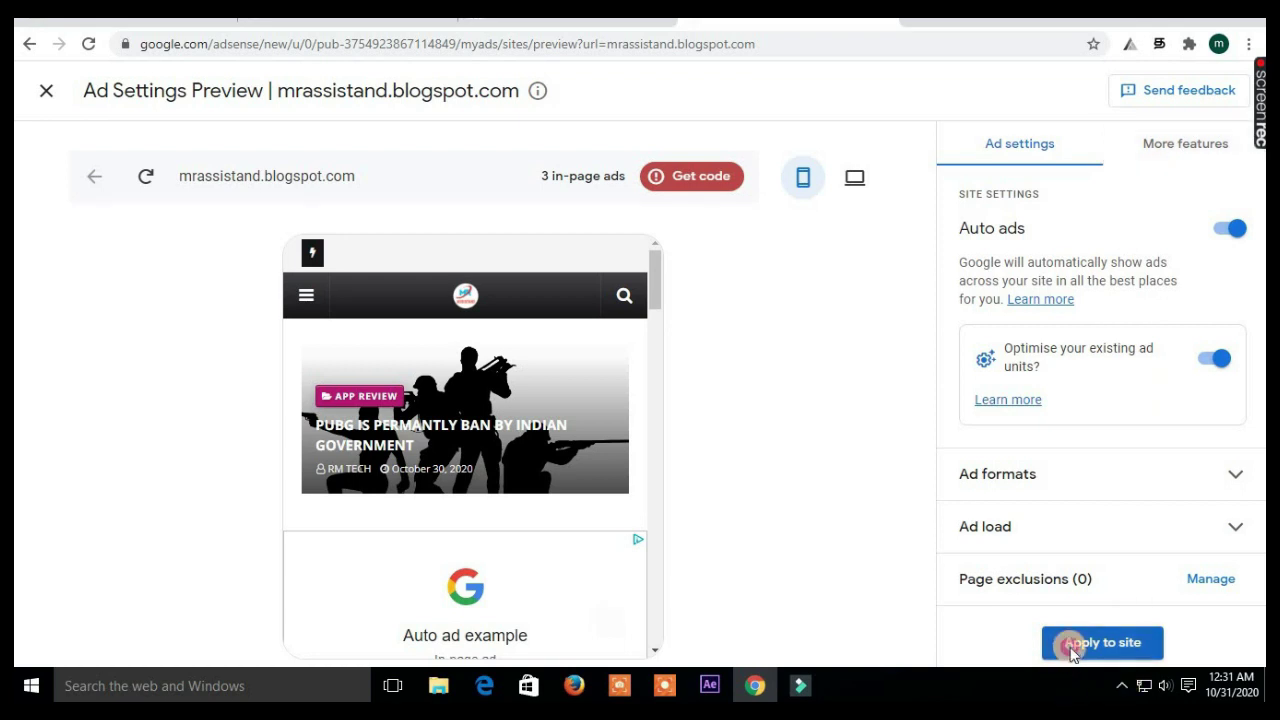
{"action": "scroll", "coordinate": [871, 543], "scroll_direction": "down", "scroll_amount": 3}
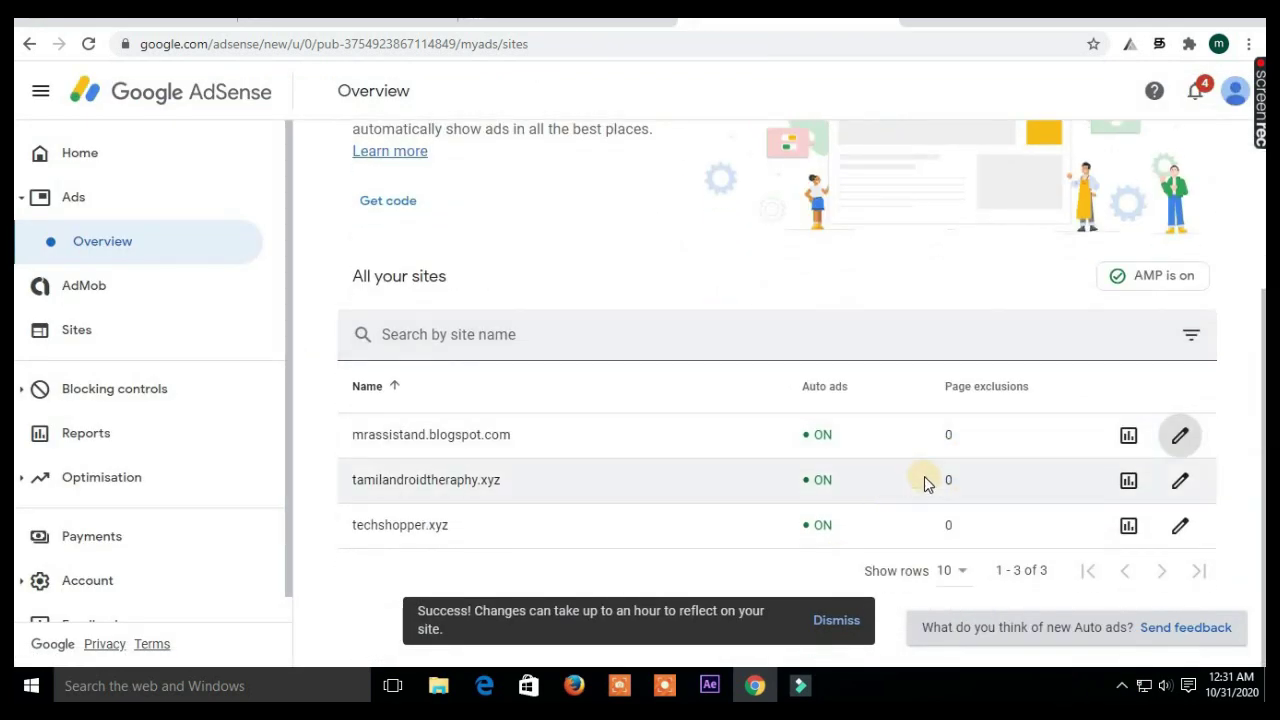
{"action": "left_click", "coordinate": [1182, 438]}
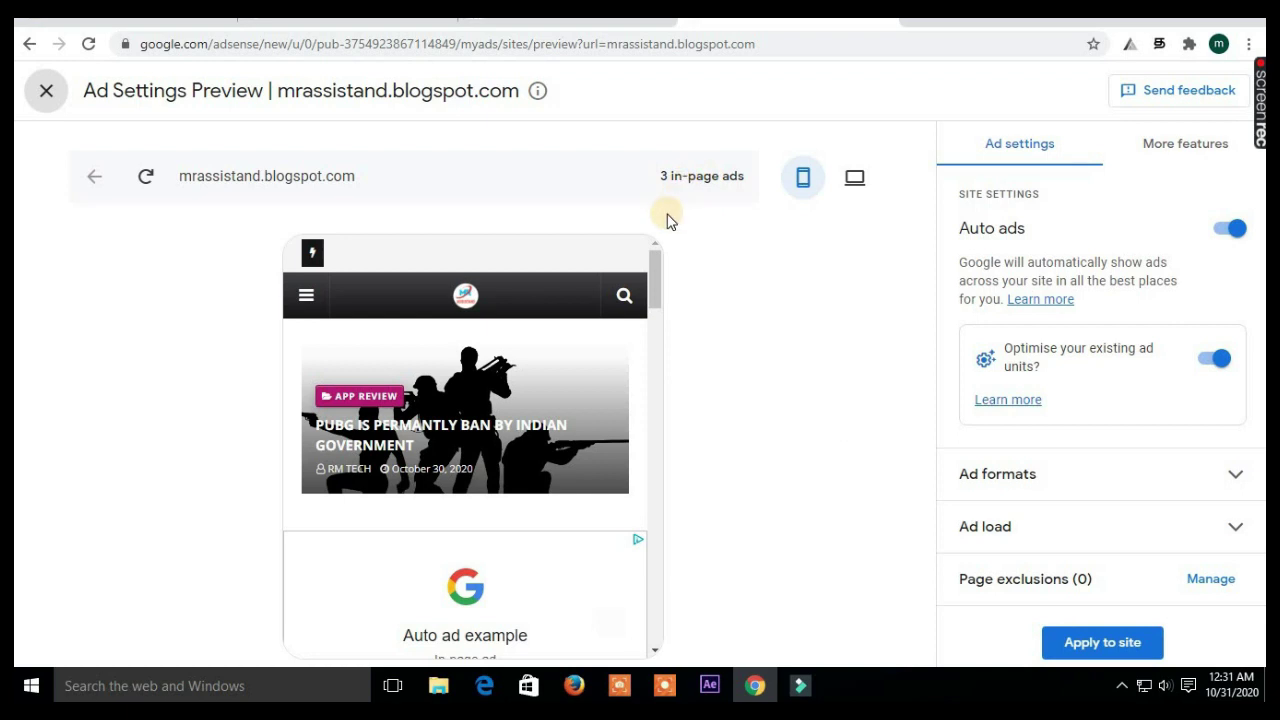
{"action": "scroll", "coordinate": [536, 505], "scroll_direction": "down", "scroll_amount": 4}
{"action": "scroll", "coordinate": [536, 505], "scroll_direction": "up", "scroll_amount": 4}
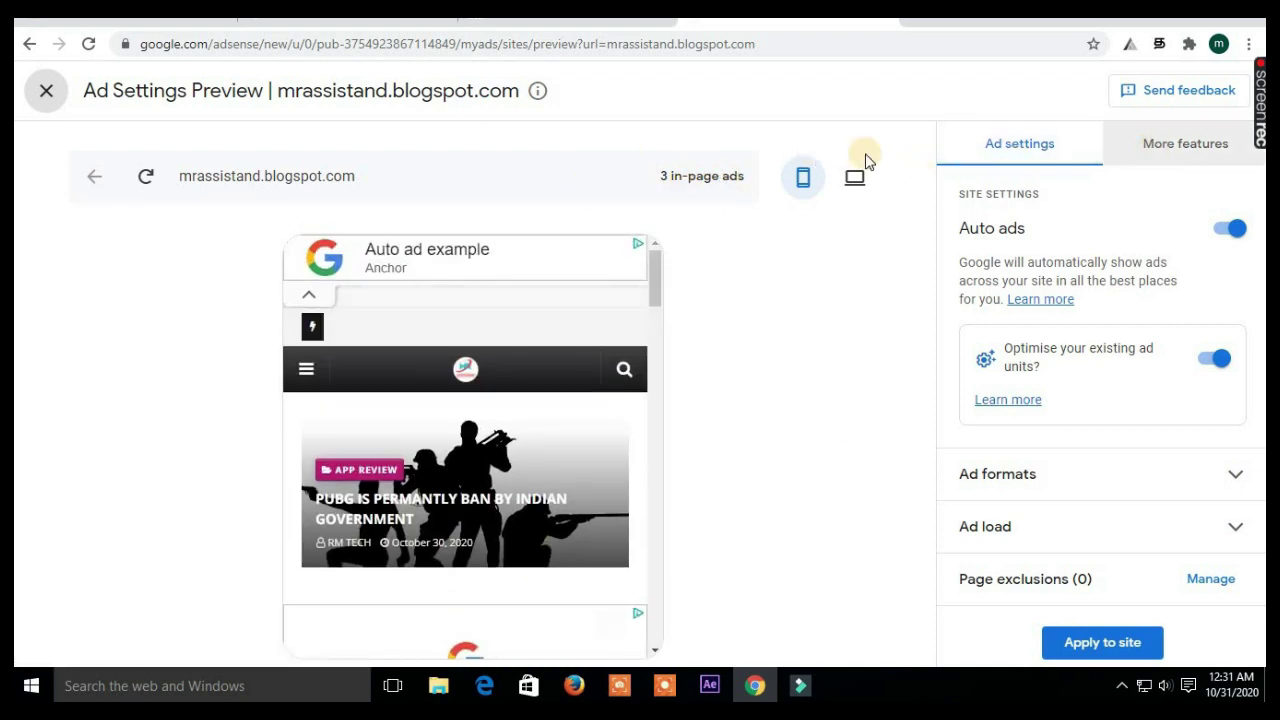
{"action": "left_click", "coordinate": [48, 97]}
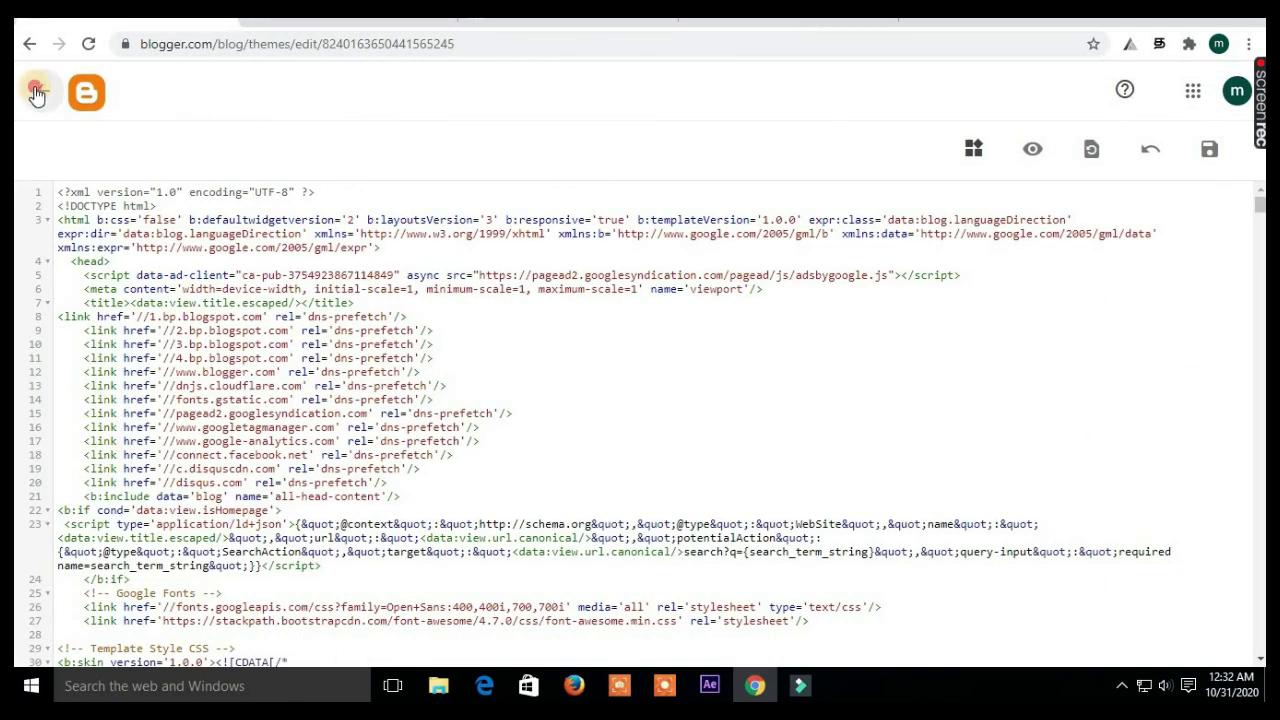
Return to Blogger, leave the theme HTML editor, and connect the MR ASSISTAND blog to the AdSense account under Earnings
{"action": "left_click", "coordinate": [36, 93]}
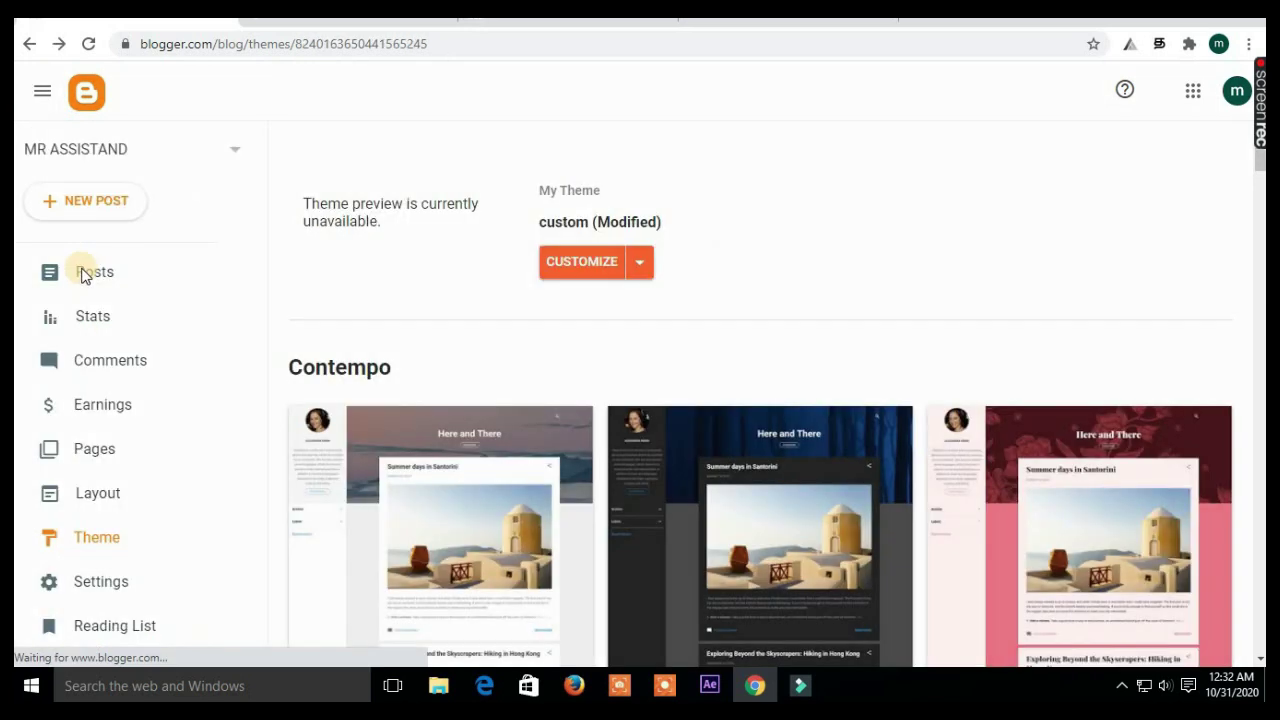
{"action": "left_click", "coordinate": [86, 410]}
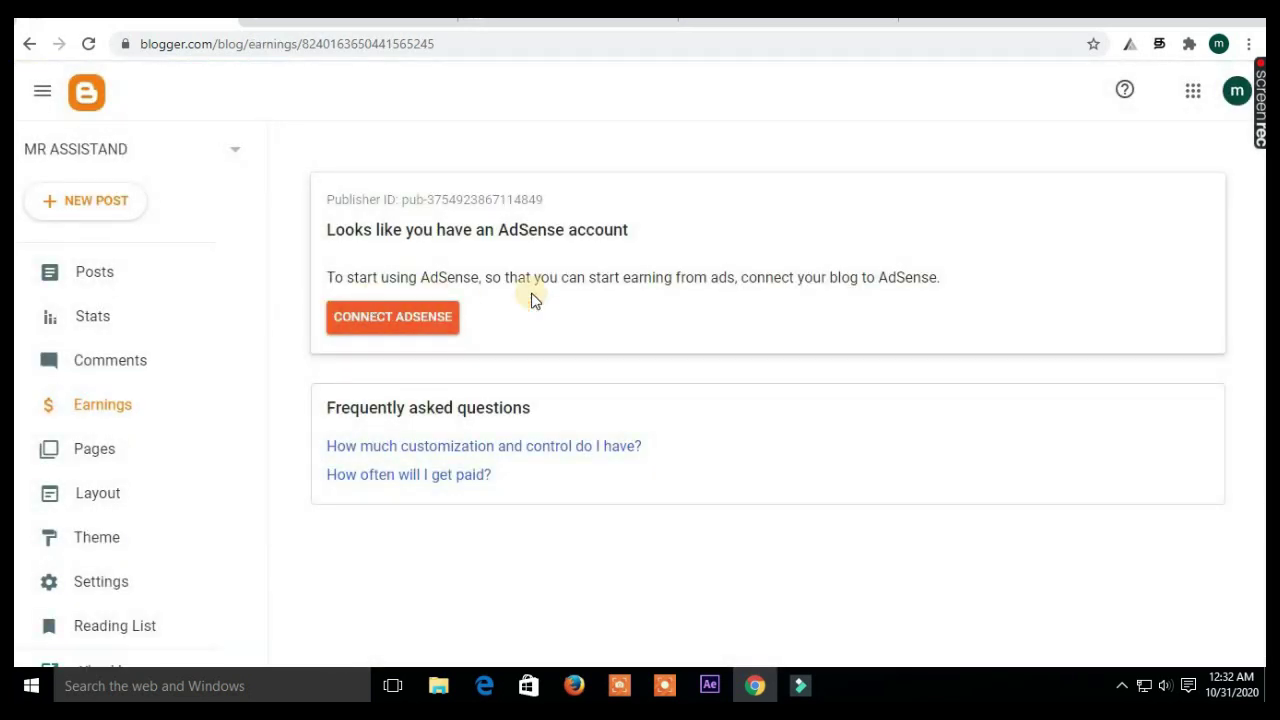
{"action": "left_click", "coordinate": [424, 316]}
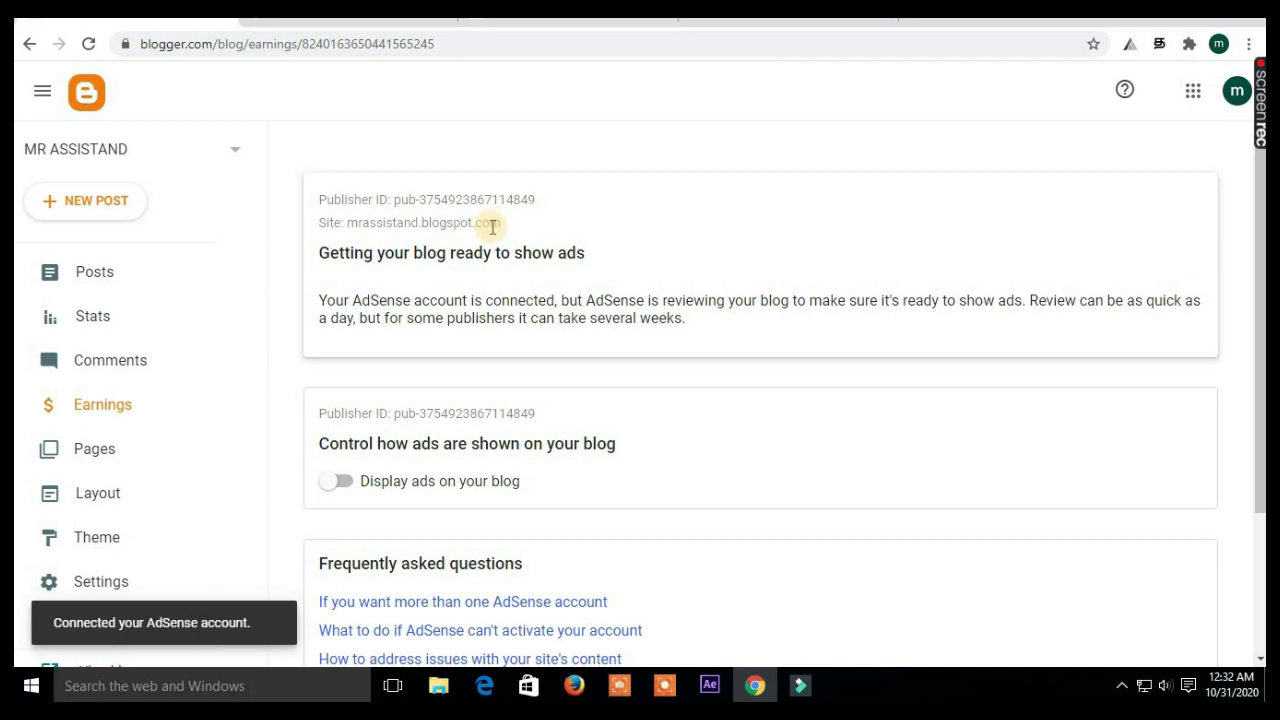
Turn on displaying ads on the blog and choose the layout that shows ads below posts and in the sidebar
{"action": "scroll", "coordinate": [491, 345], "scroll_direction": "down", "scroll_amount": 3}
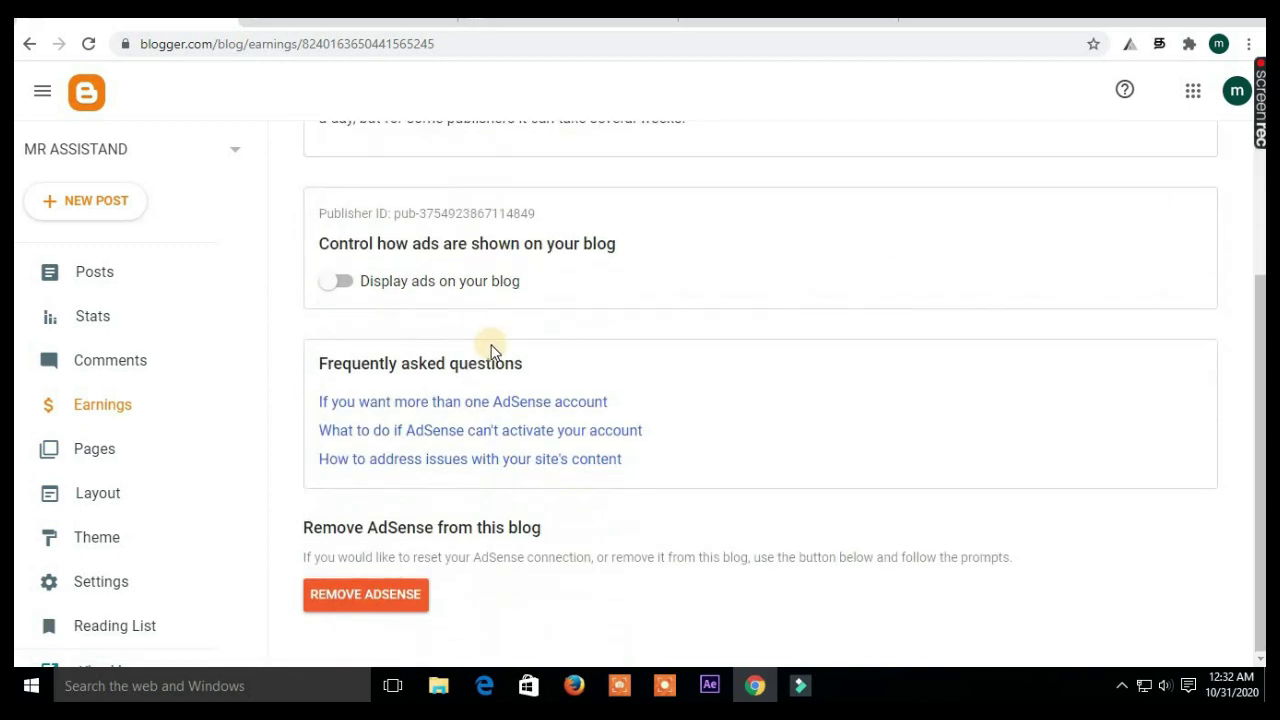
{"action": "scroll", "coordinate": [538, 537], "scroll_direction": "up", "scroll_amount": 3}
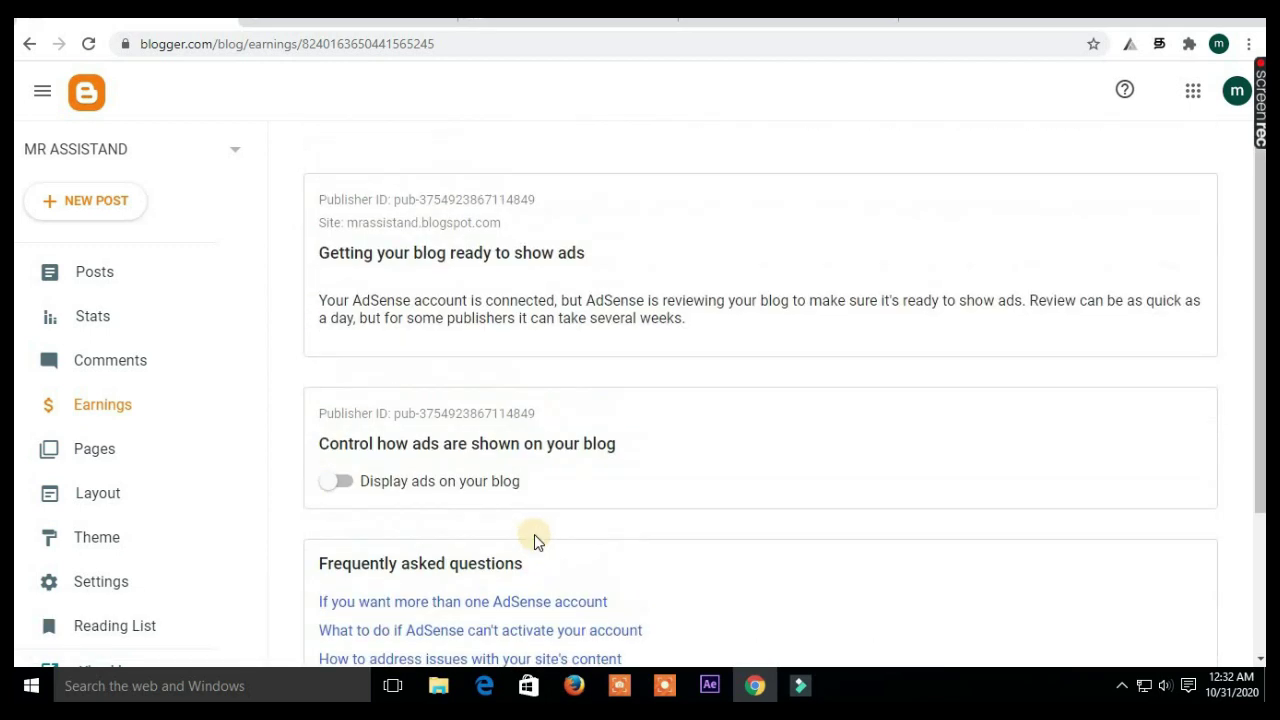
{"action": "left_click", "coordinate": [340, 480]}
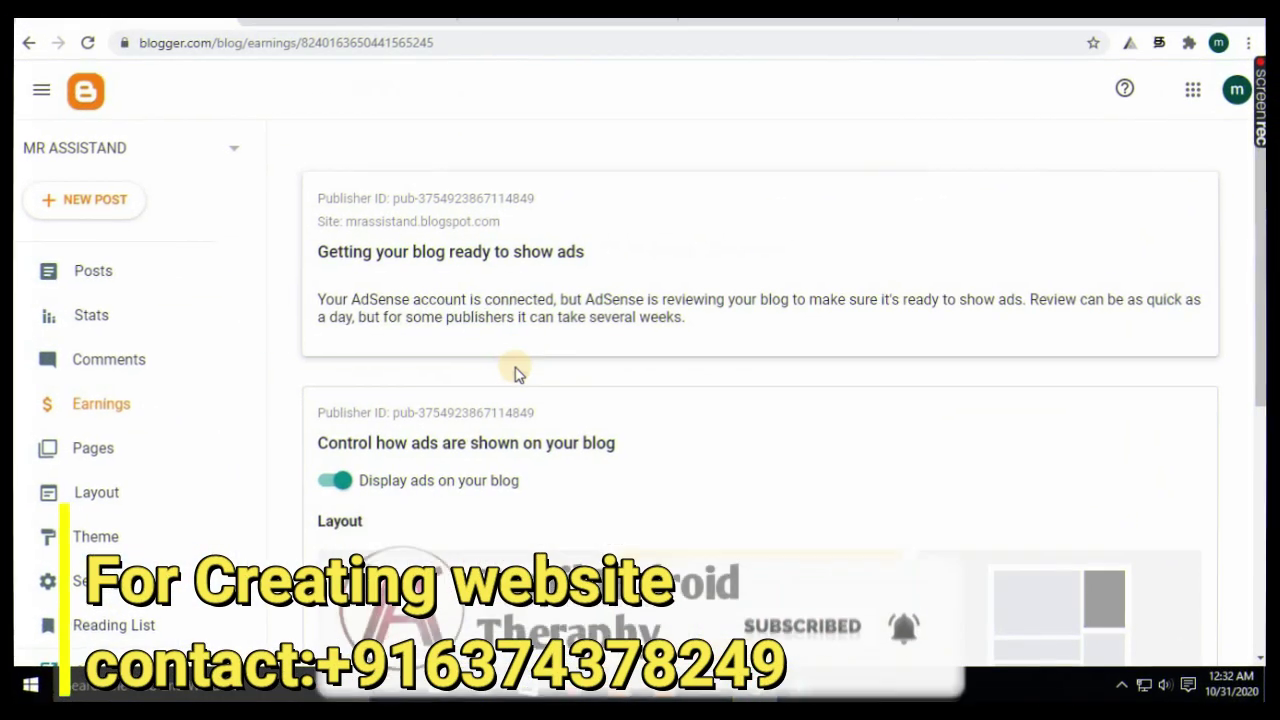
{"action": "scroll", "coordinate": [512, 355], "scroll_direction": "down", "scroll_amount": 3}
{"action": "scroll", "coordinate": [512, 355], "scroll_direction": "down", "scroll_amount": 3}
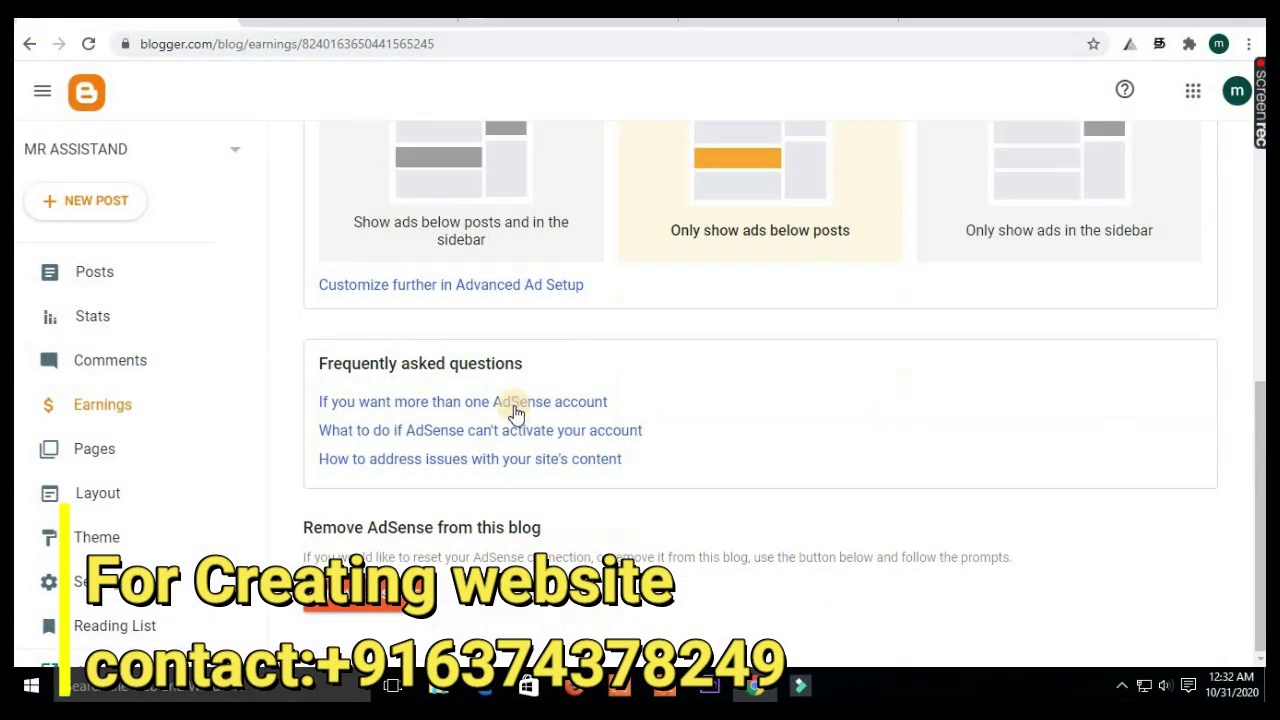
{"action": "scroll", "coordinate": [783, 443], "scroll_direction": "up", "scroll_amount": 3}
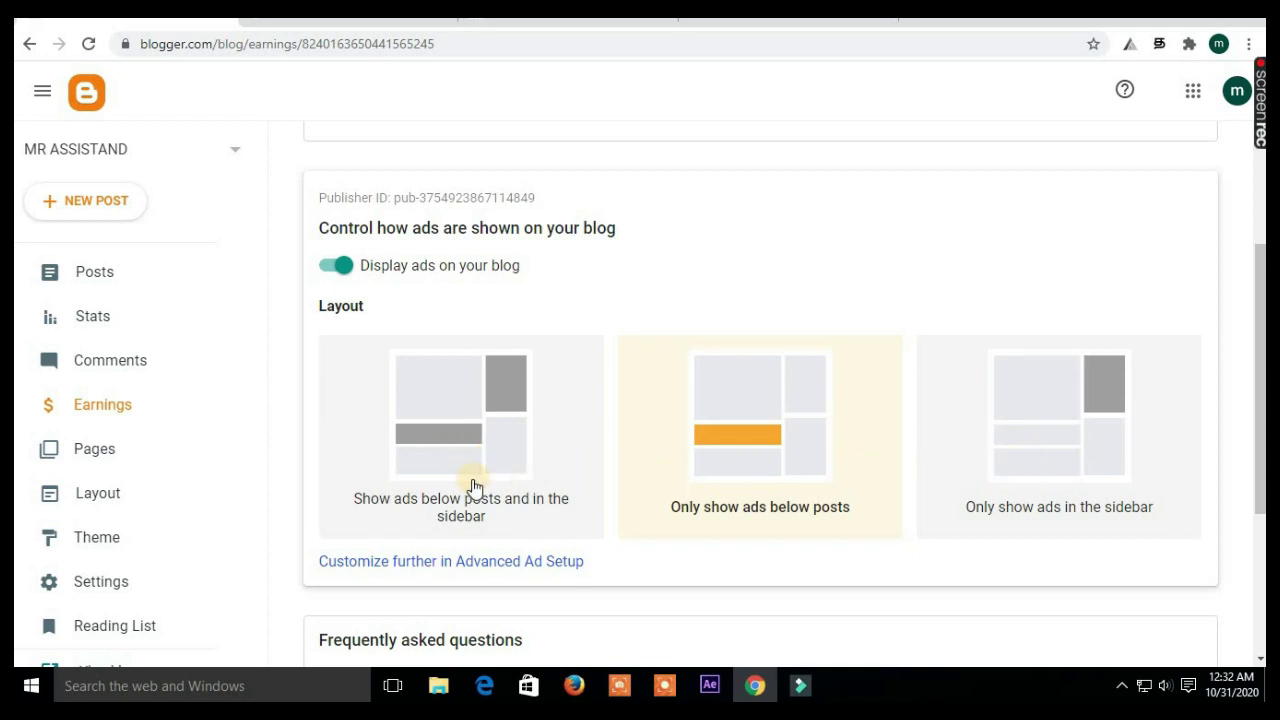
{"action": "left_click", "coordinate": [462, 452]}
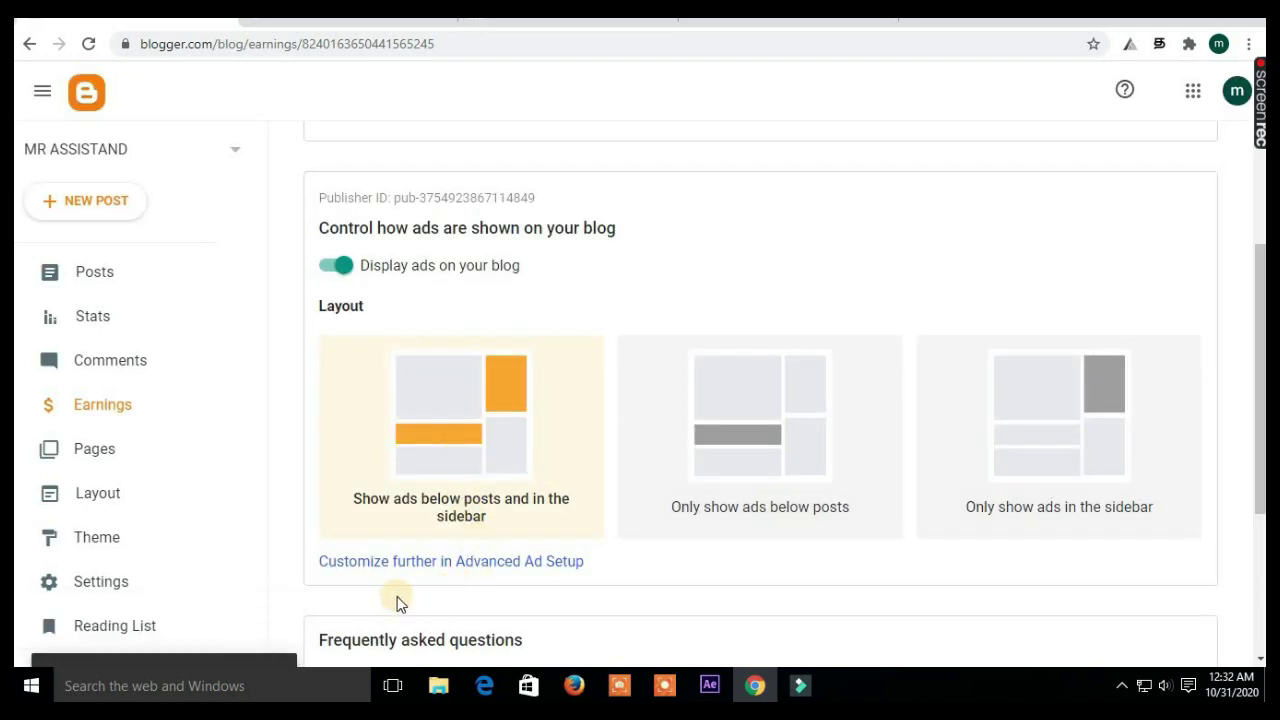
Open the list of posts of the MR ASSISTAND blog
{"action": "left_click", "coordinate": [116, 290]}
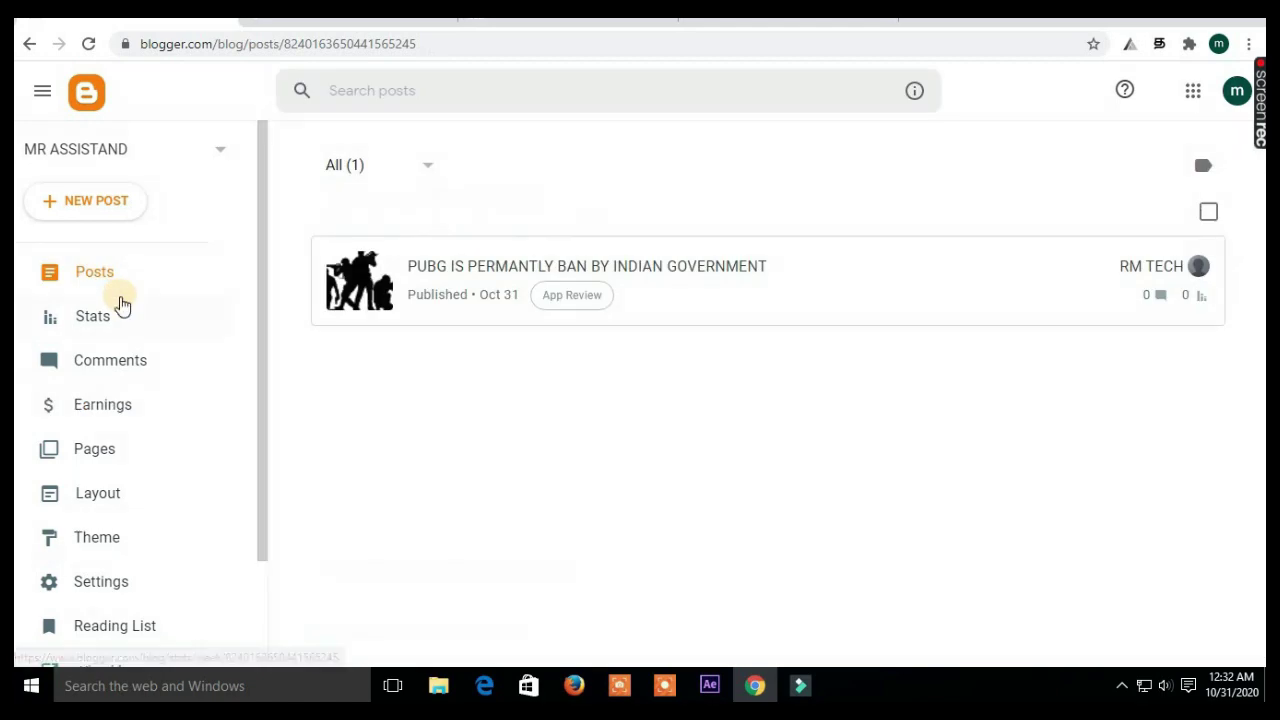